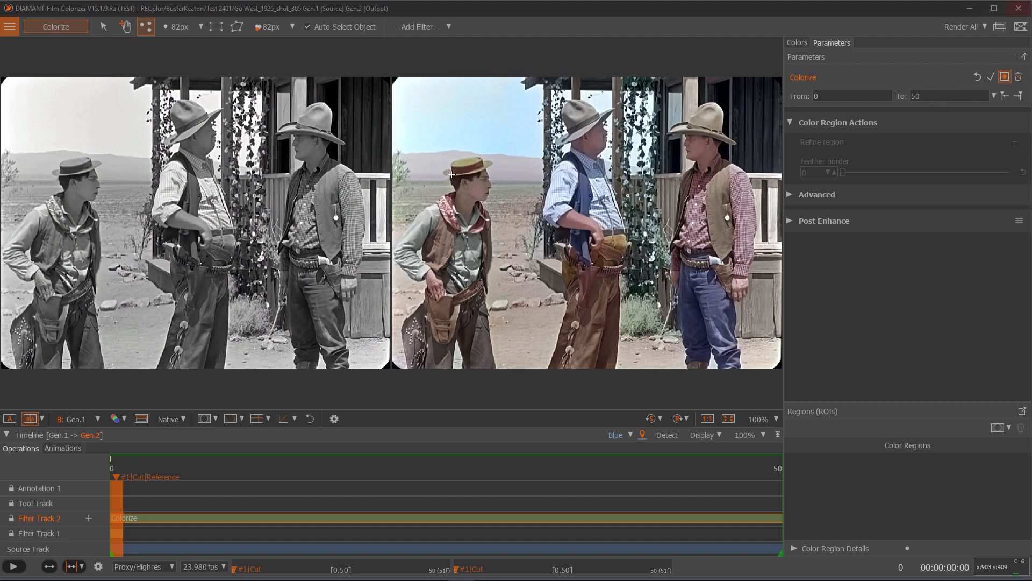
Close the current Colorizer session and reopen Go West_1925_shot_305 Gen. 2 in the Colorizer from the ProjectManager
left_click(1020, 8)
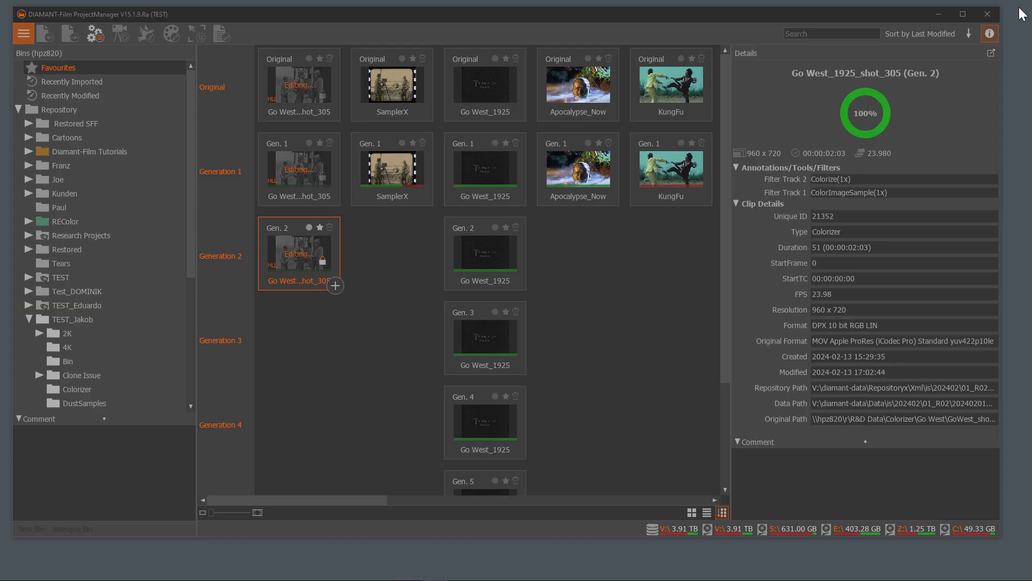
left_click(336, 285)
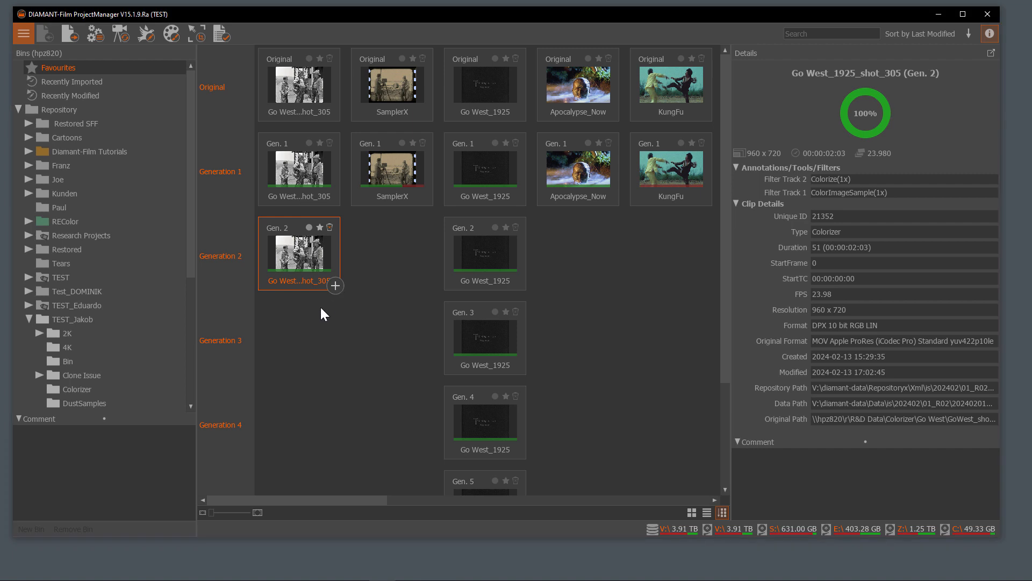
left_click(173, 33)
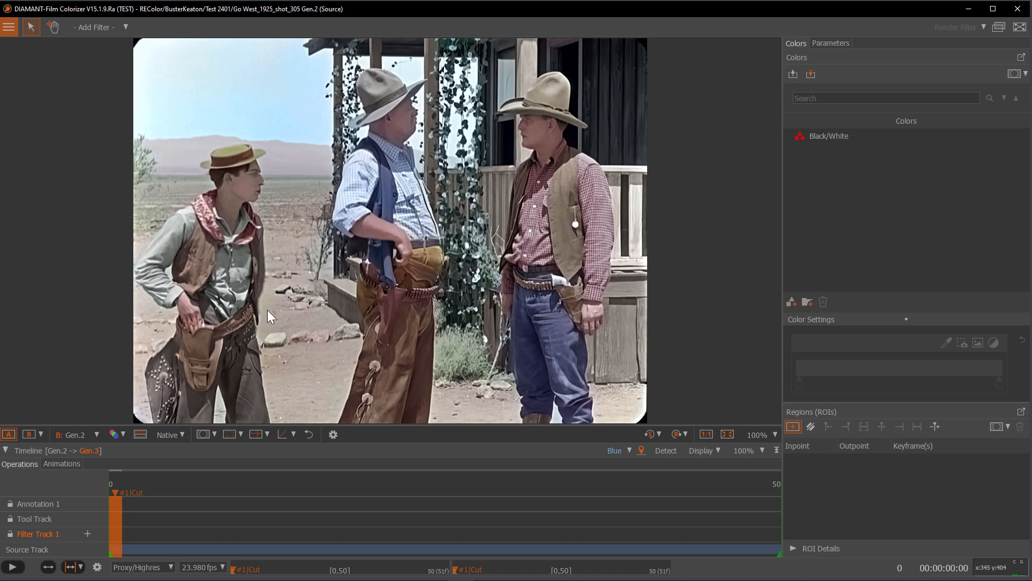
Play back the colorized clip and scrub to frame 42 to examine the shirt color of the cowboy on the far right
left_click(13, 567)
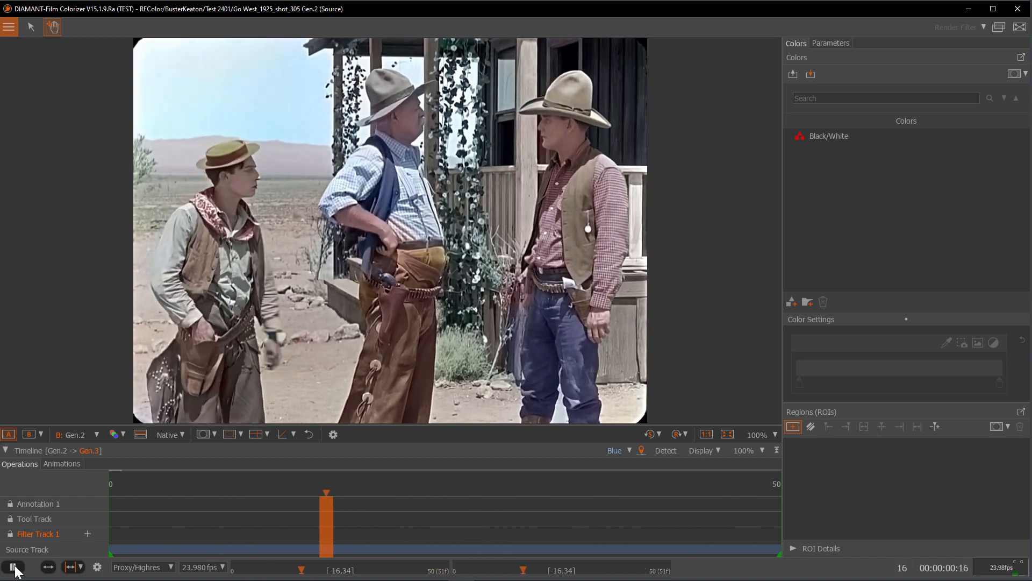
left_click(13, 567)
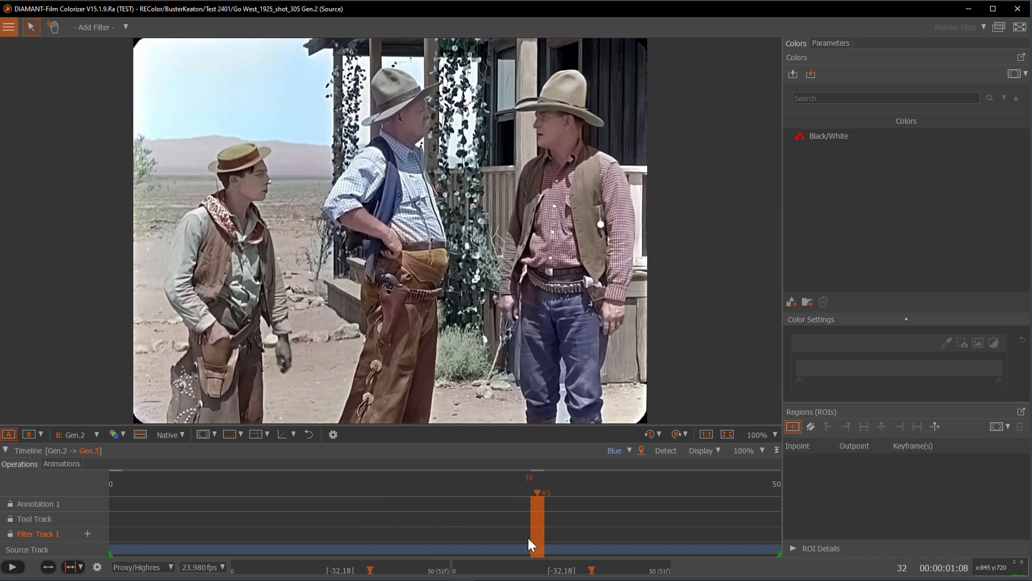
left_click_drag(538, 494, 669, 493)
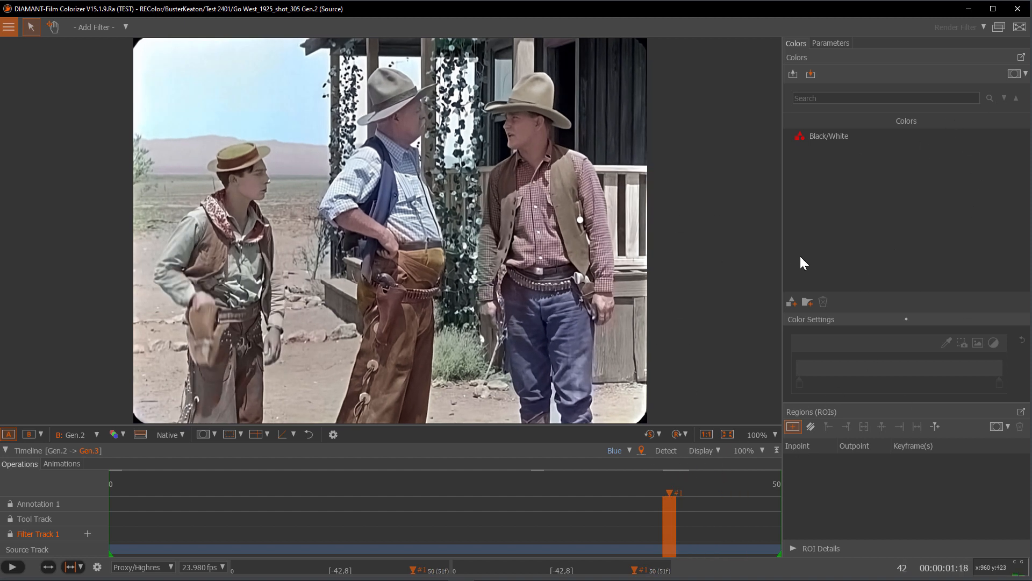
Load the color file Go West 2024-02-12.dcox and choose the Shirt color from the Cowboy Right group
left_click(793, 73)
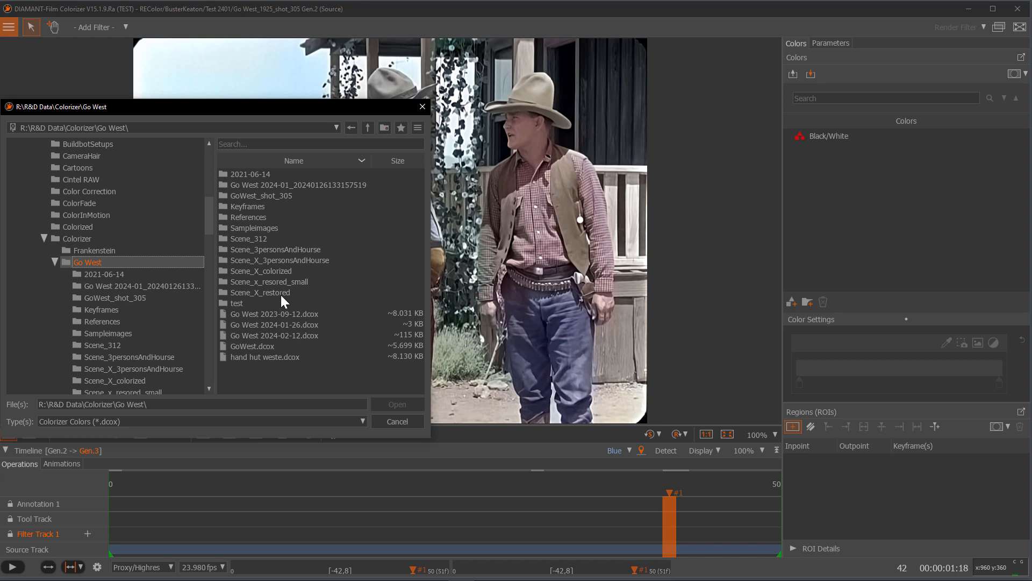
double_click(279, 334)
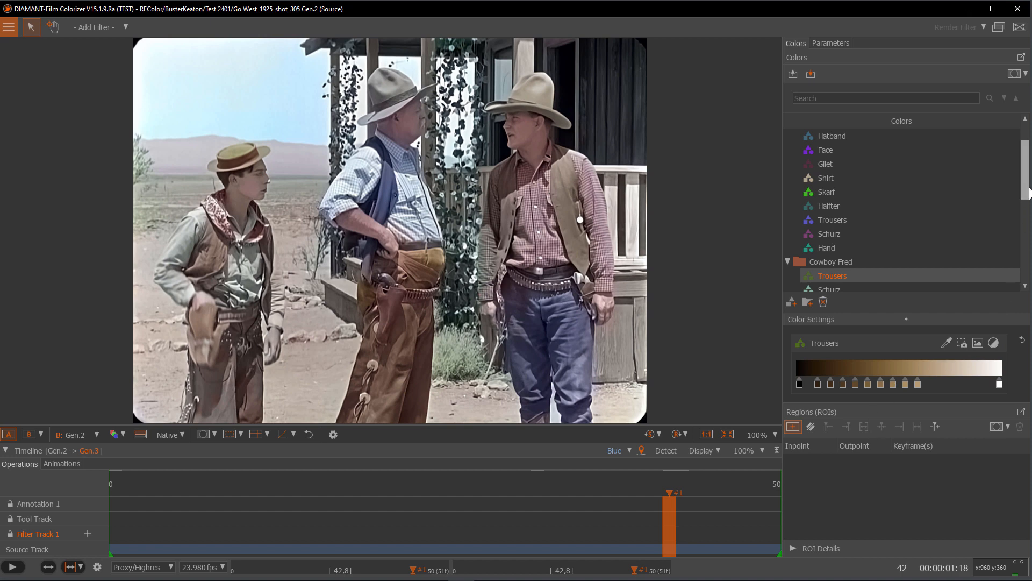
left_click_drag(1024, 195, 1024, 170)
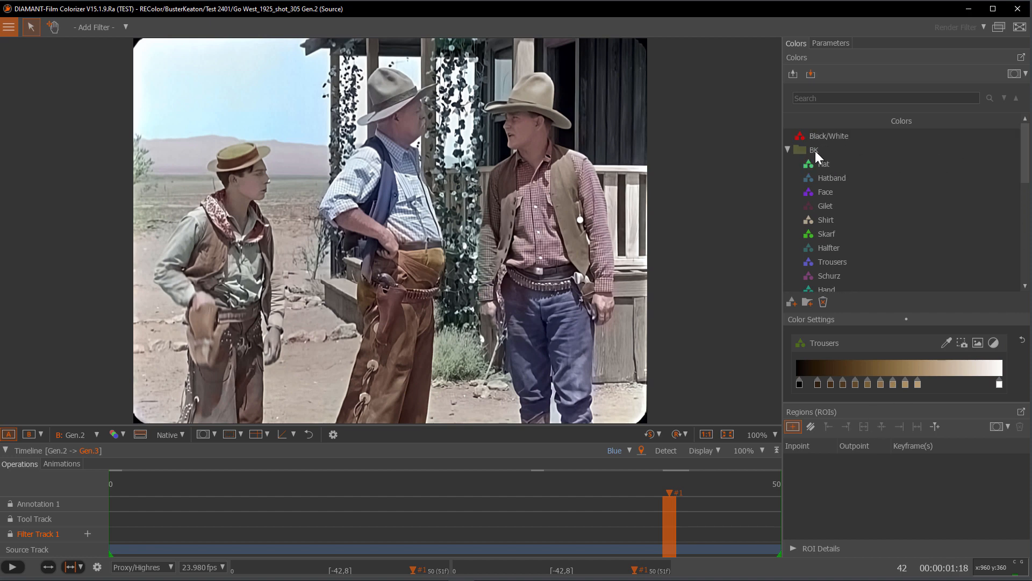
left_click_drag(1026, 176, 1024, 285)
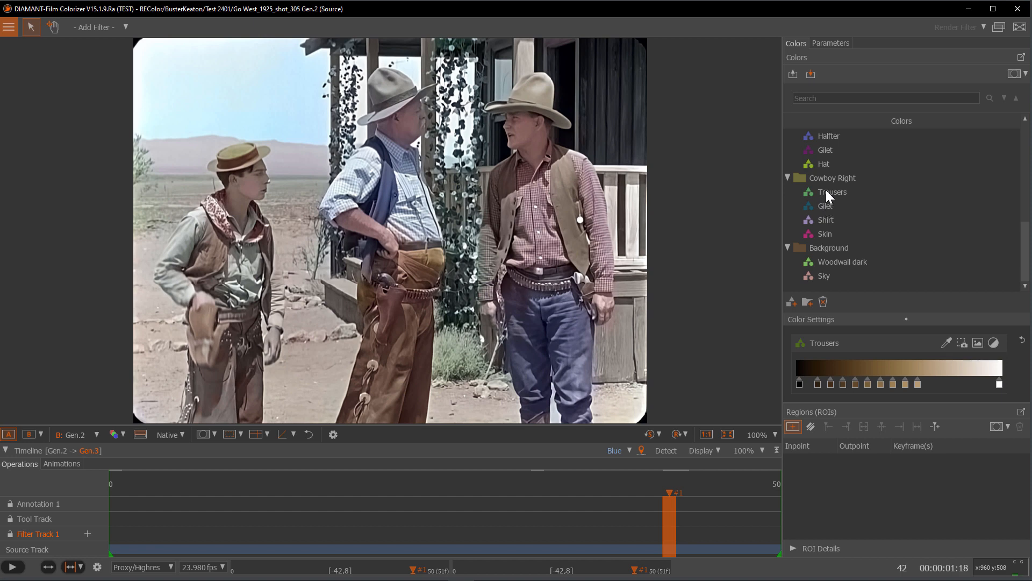
left_click(827, 220)
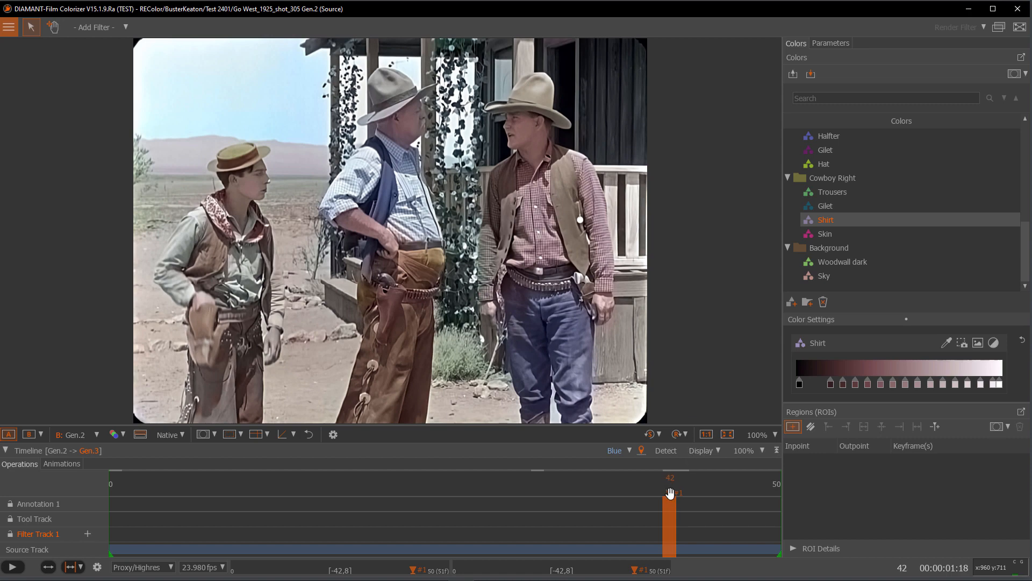
Go to frame 38 and add a Colorize Mask filter to Filter Track 1
left_click_drag(671, 493, 760, 519)
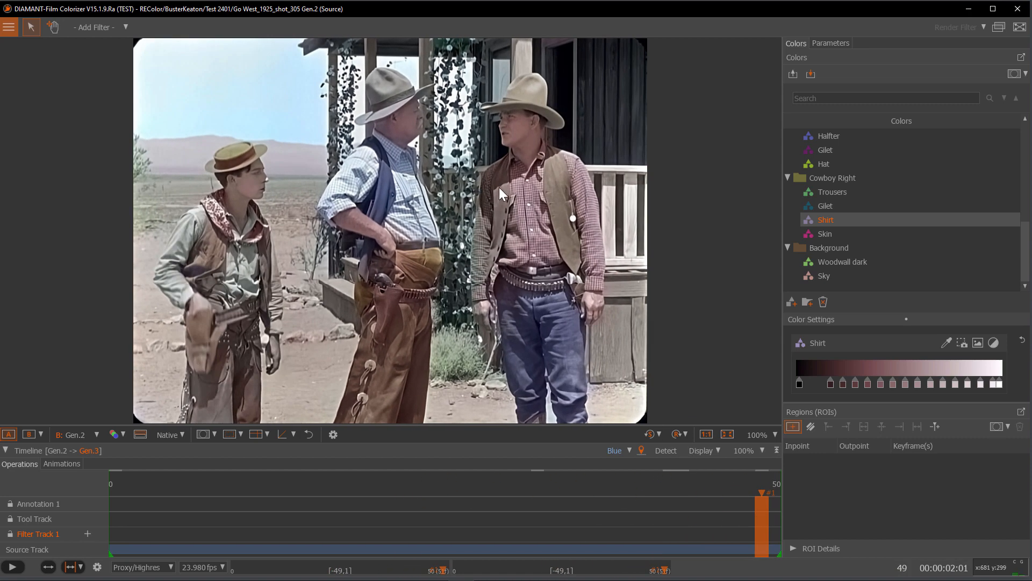
mouse_move(763, 499)
left_mouse_down()
mouse_move(698, 502)
mouse_move(804, 502)
mouse_move(655, 503)
mouse_move(777, 503)
left_mouse_up()
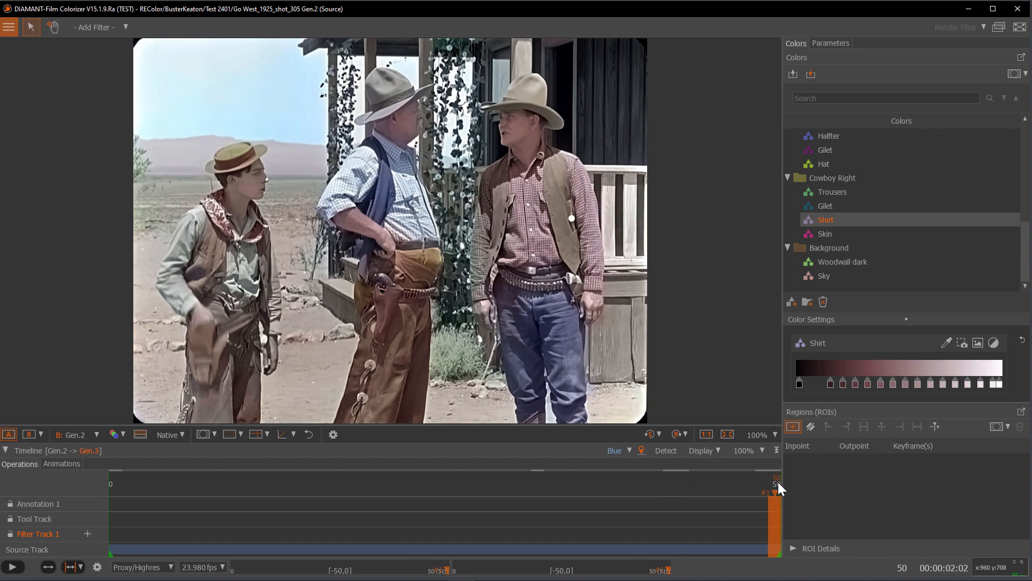
left_click_drag(779, 500, 615, 510)
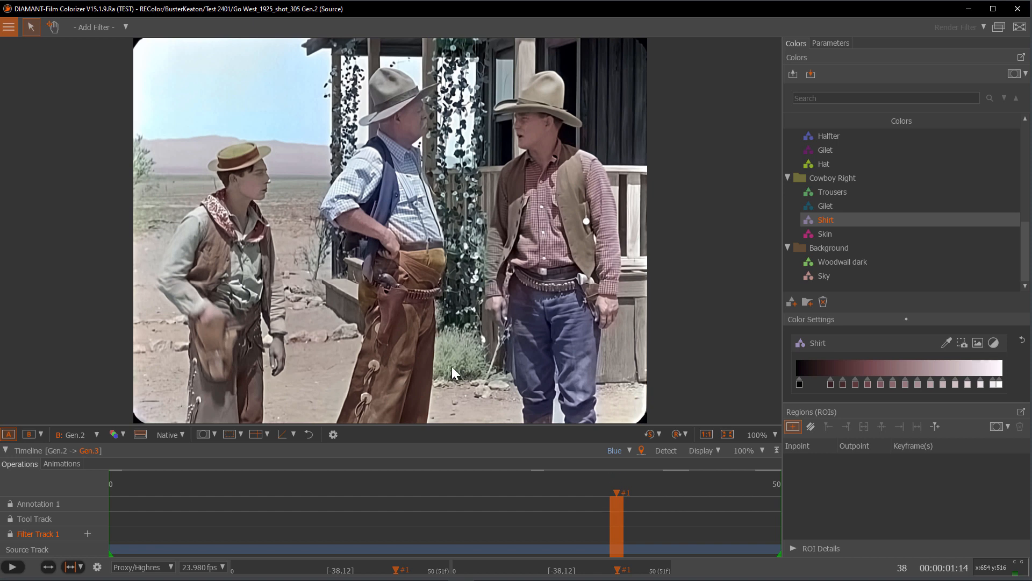
left_click(87, 532)
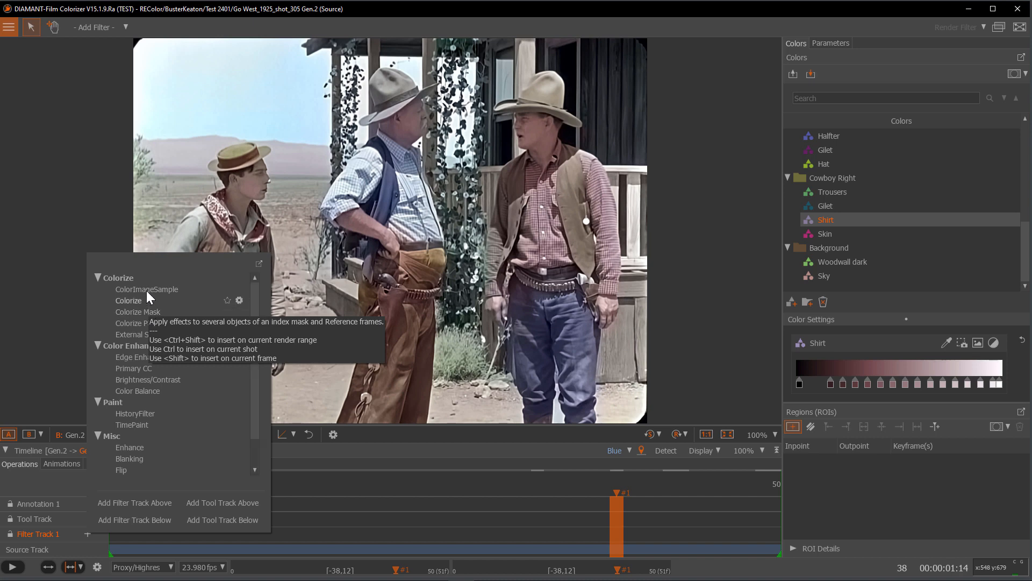
left_click(125, 312)
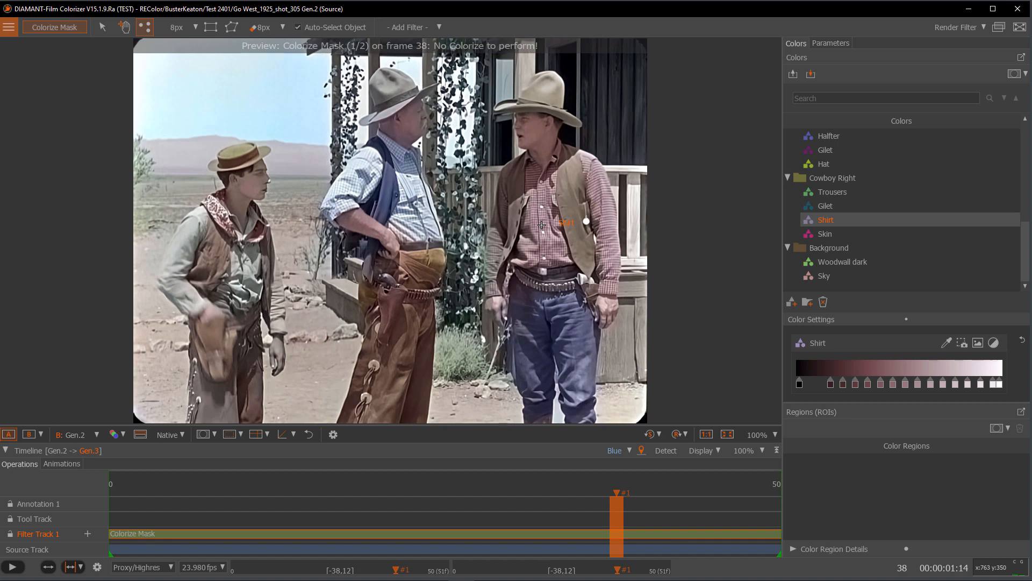
Mark the right cowboy's sleeve nearest the middle cowboy as Shirt, excluding the vest and the hand
left_click(493, 251)
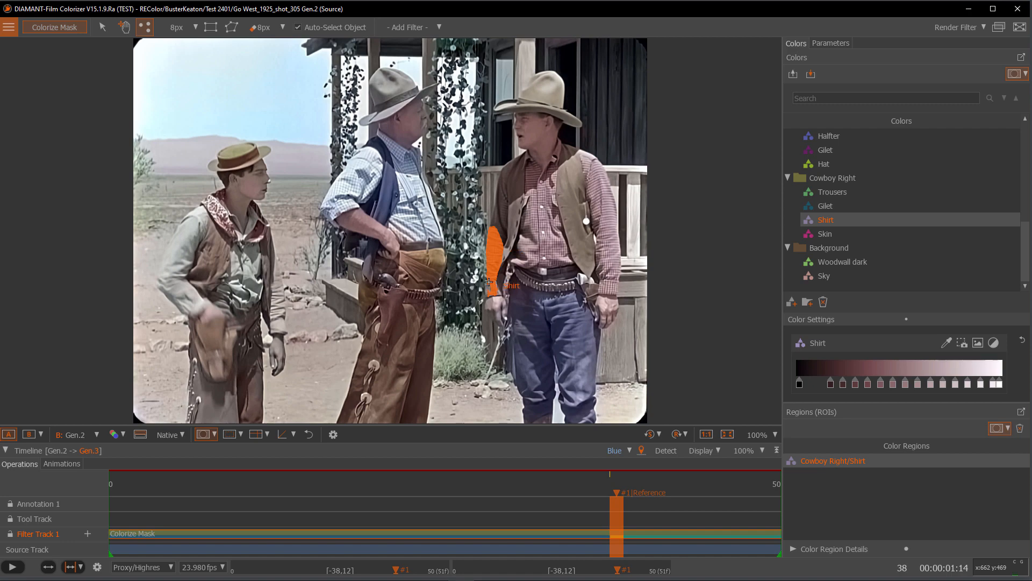
left_click(501, 212)
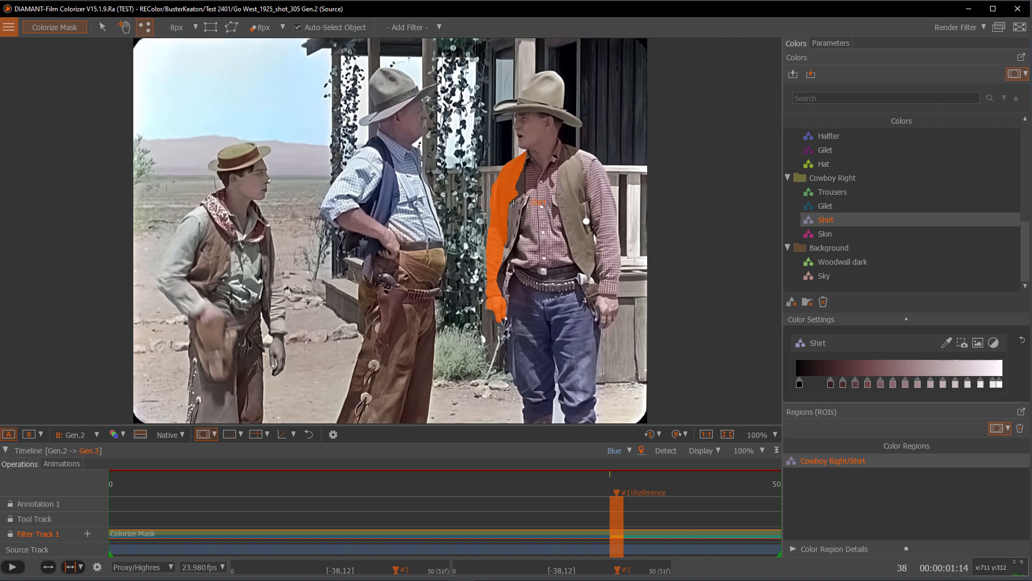
scroll(520, 184, "up", 5)
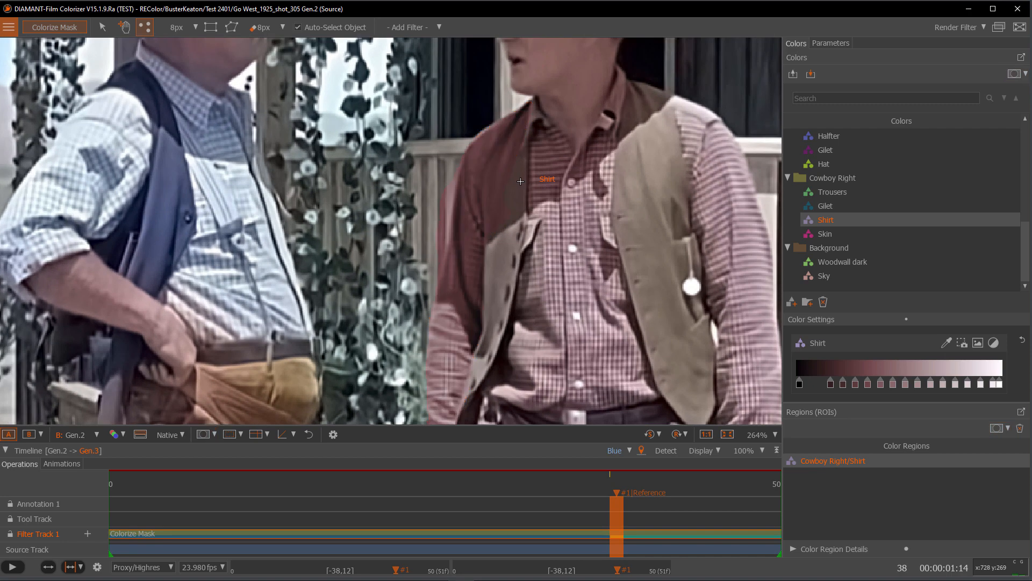
right_click(502, 177)
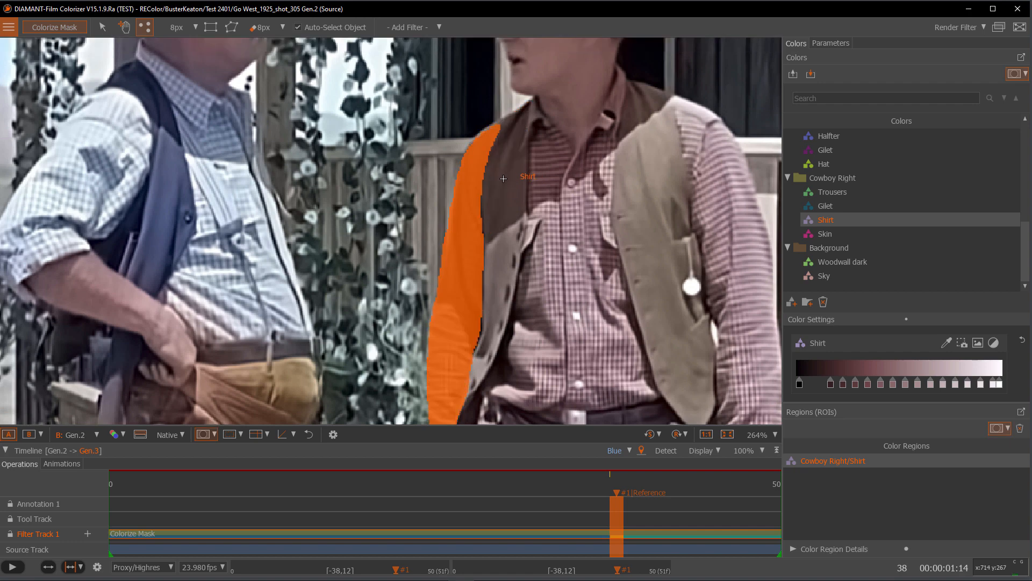
scroll(490, 210, "down", 4)
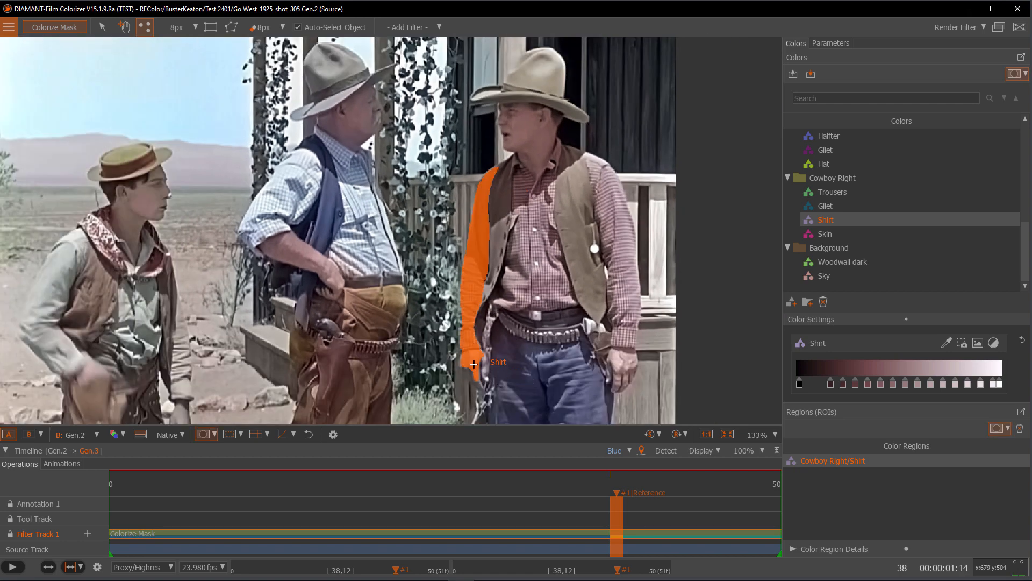
right_click(474, 364)
Extend the Shirt region to the outer sleeve and the whole shirt front, excluding the cowboy's face
left_click(627, 258)
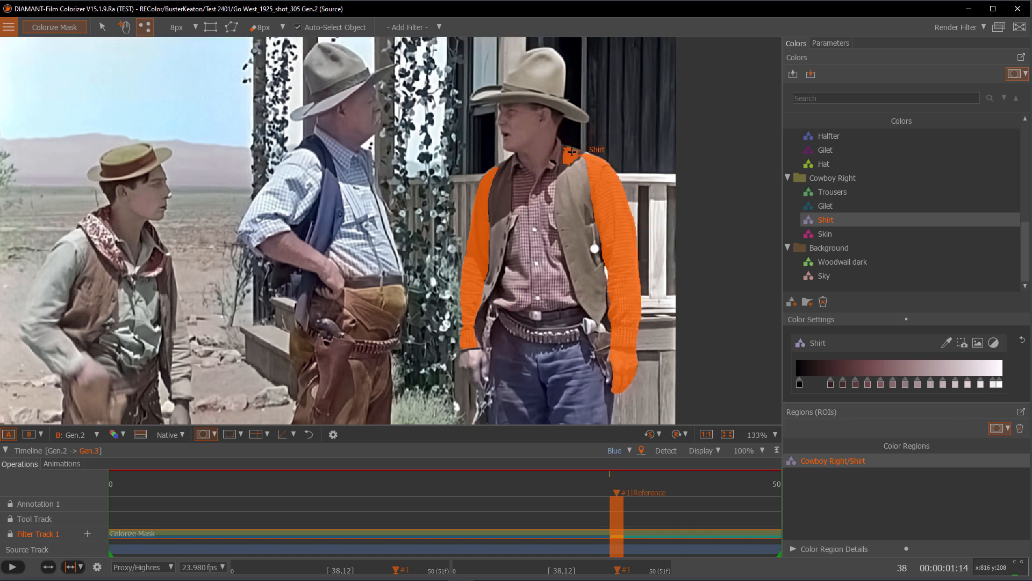
left_click(530, 251)
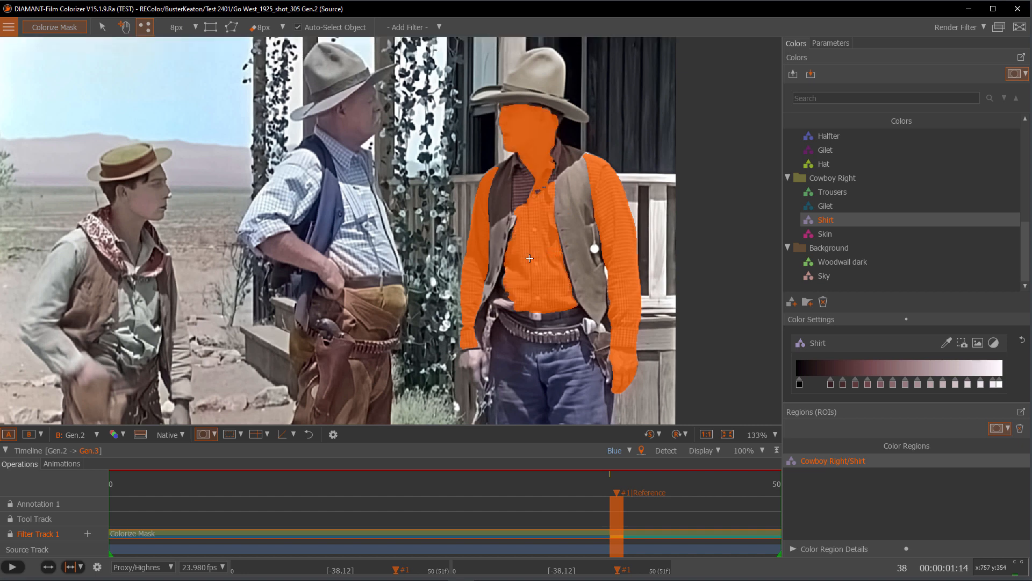
key("m")
key("m")
right_click(534, 136)
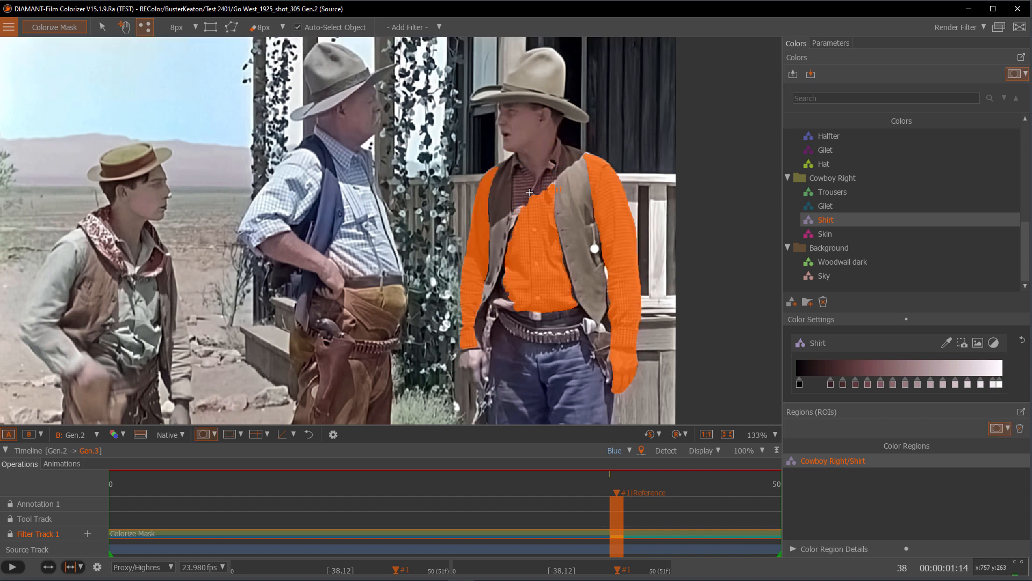
left_click(525, 185)
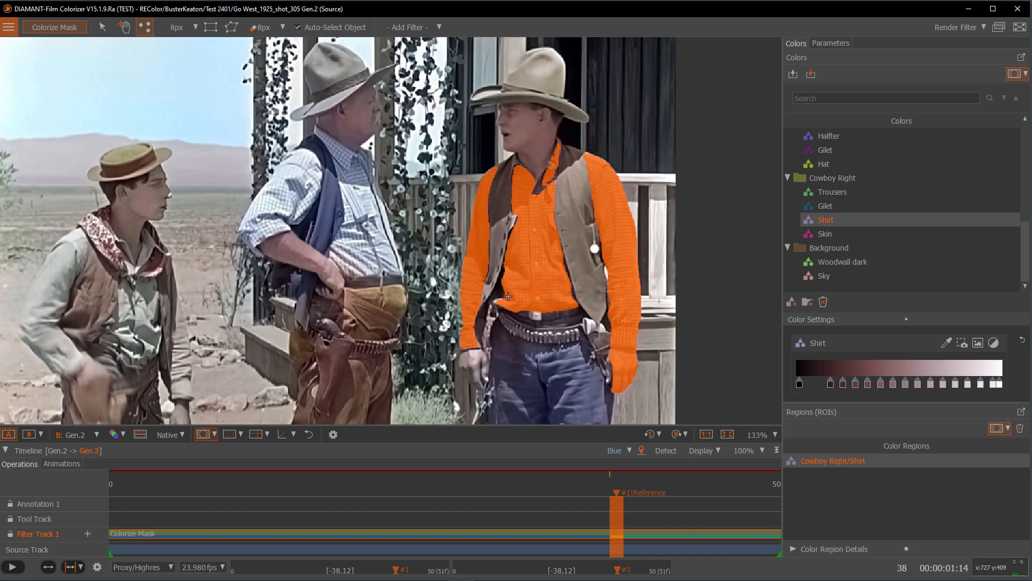
Fill the gap below the collar in the Shirt region and exclude the hand at the outer sleeve
key("m")
key("m")
left_click(541, 188)
left_click(538, 190)
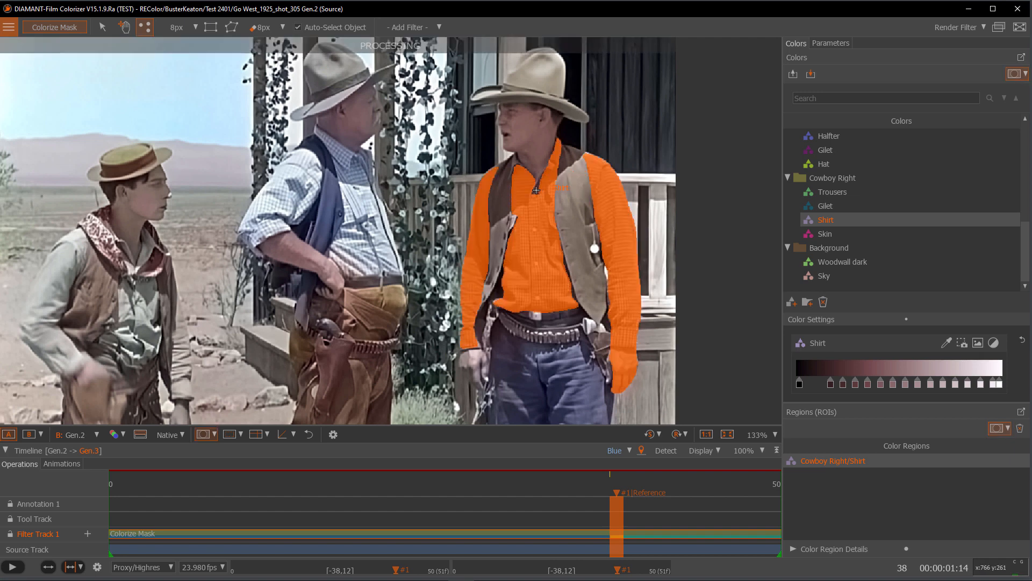
left_click(626, 362)
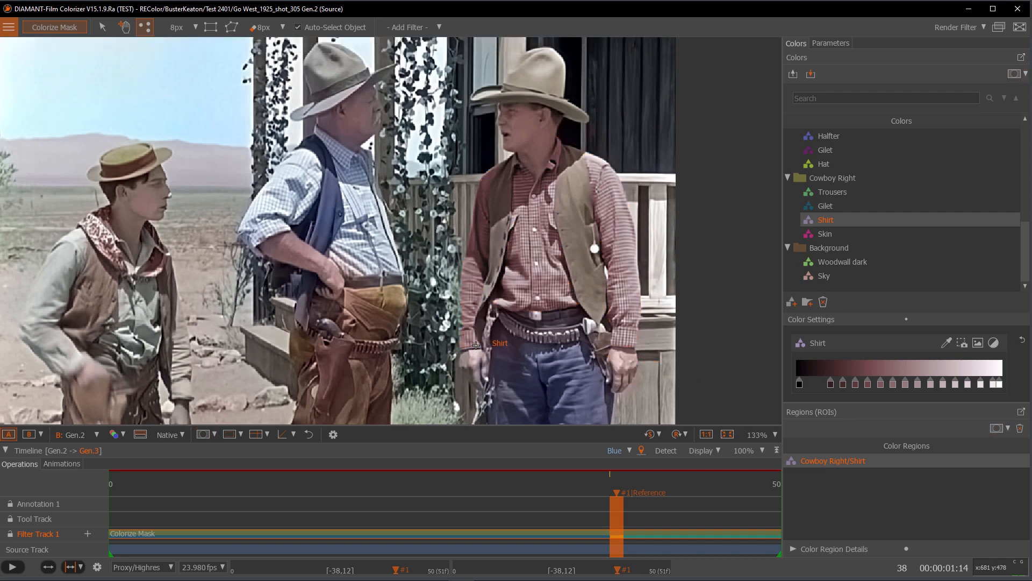
Refine the Shirt region along the lower inner sleeve, where it meets the vest and belt
left_click(481, 319)
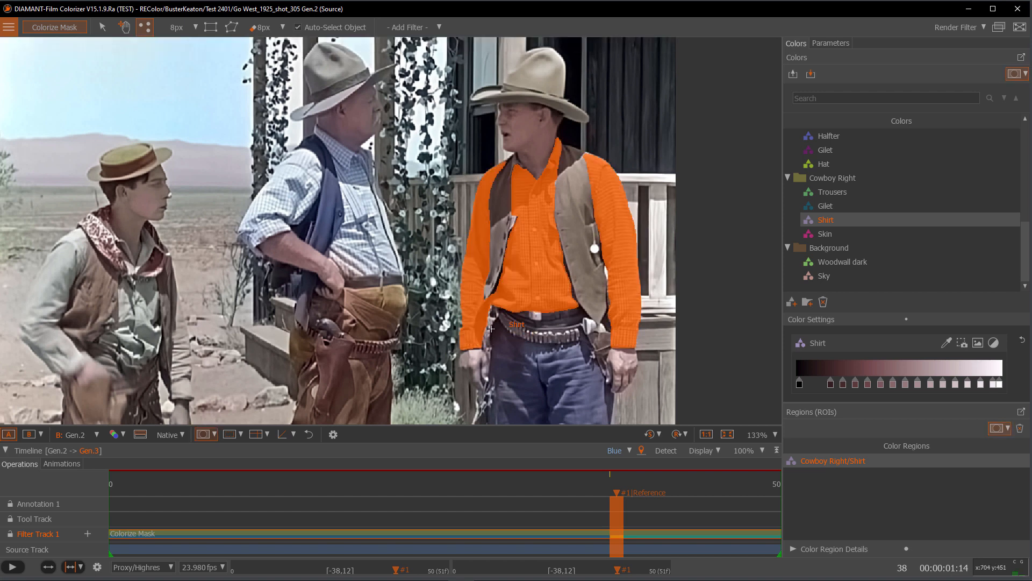
left_click(483, 303)
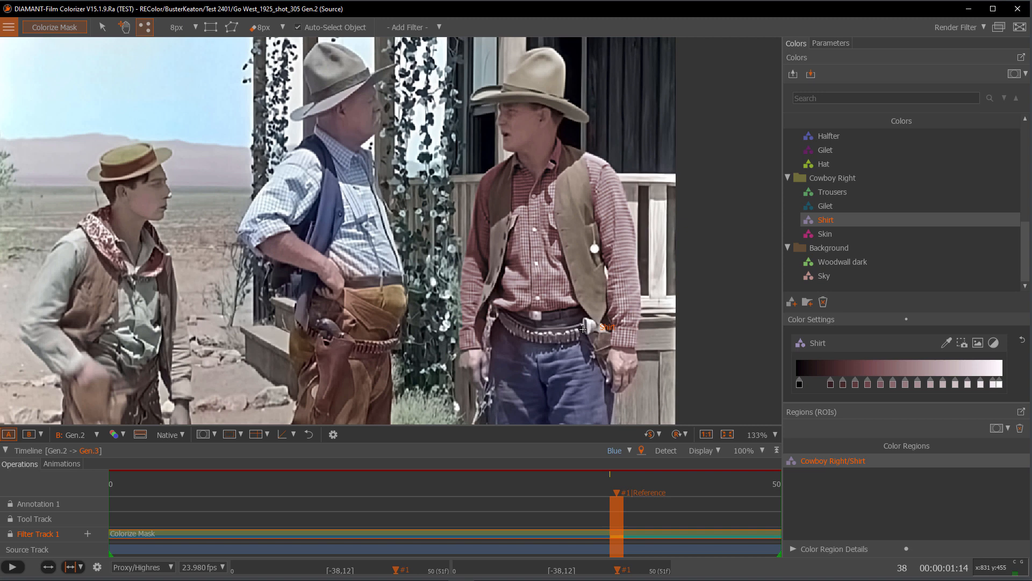
key("m")
left_click(488, 325)
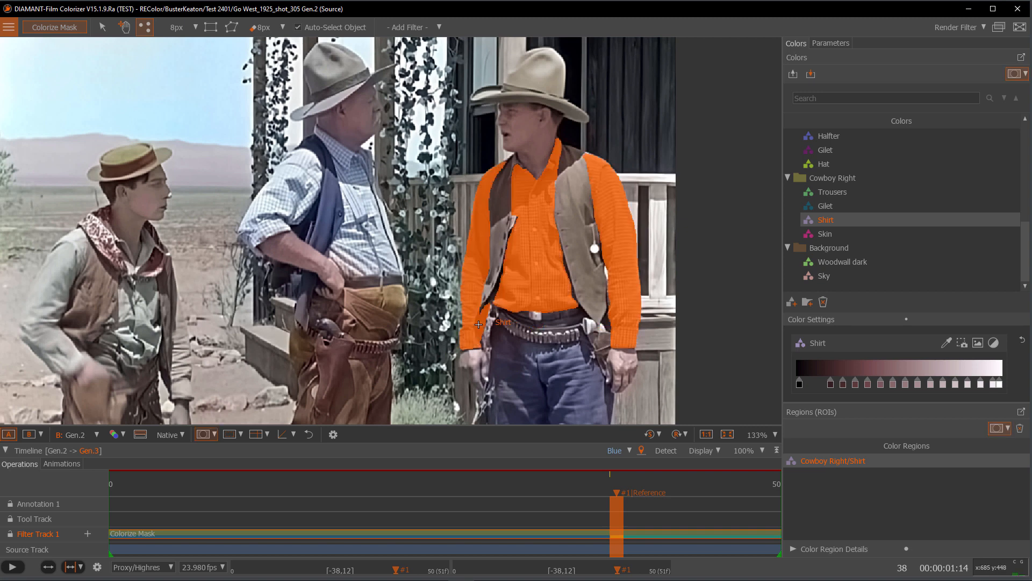
Examine the recolored shirt with the region mask shown and hidden, including the lower inner sleeve up close
key("m")
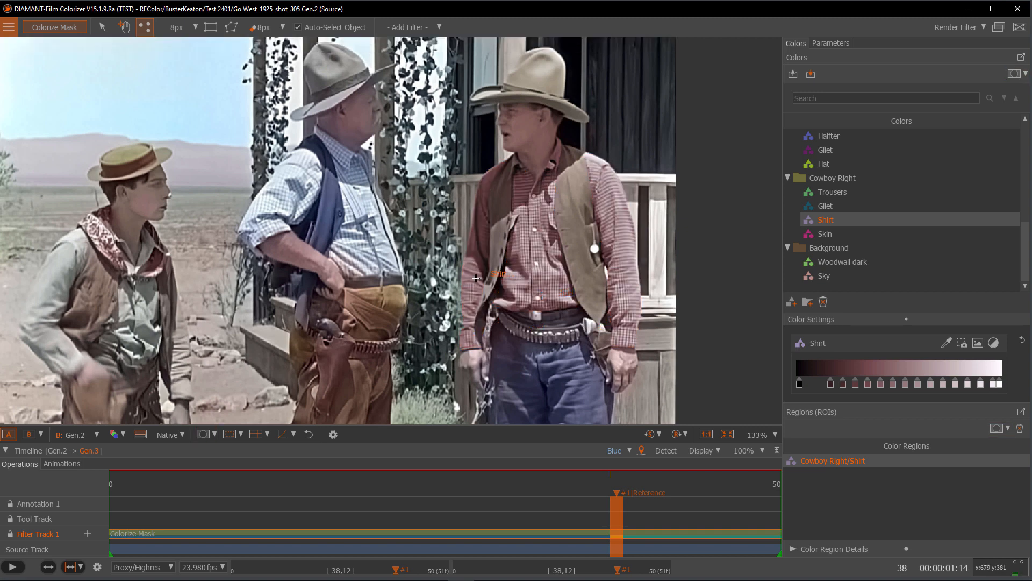
key("m")
scroll(545, 252, "down", 2)
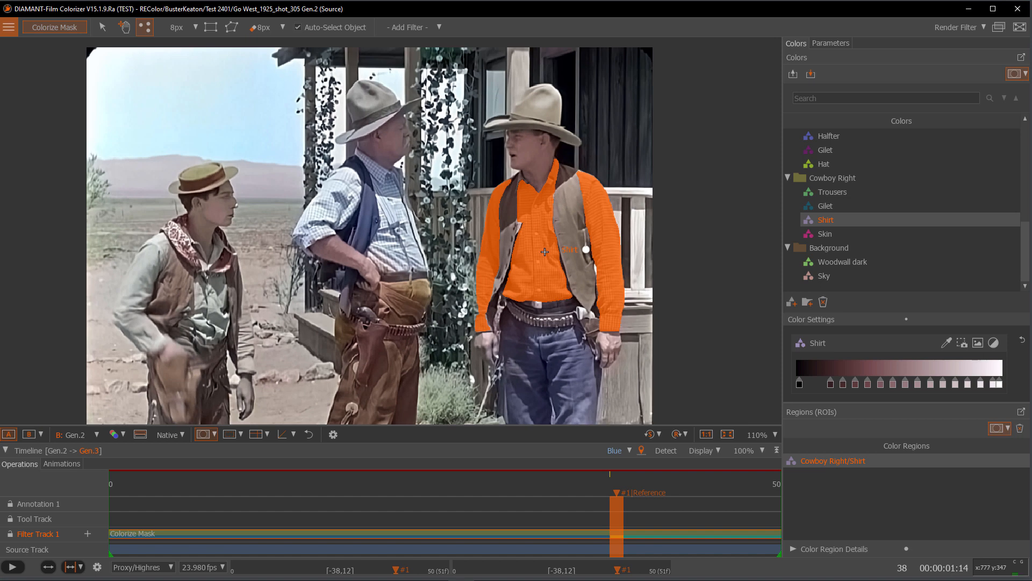
key("m")
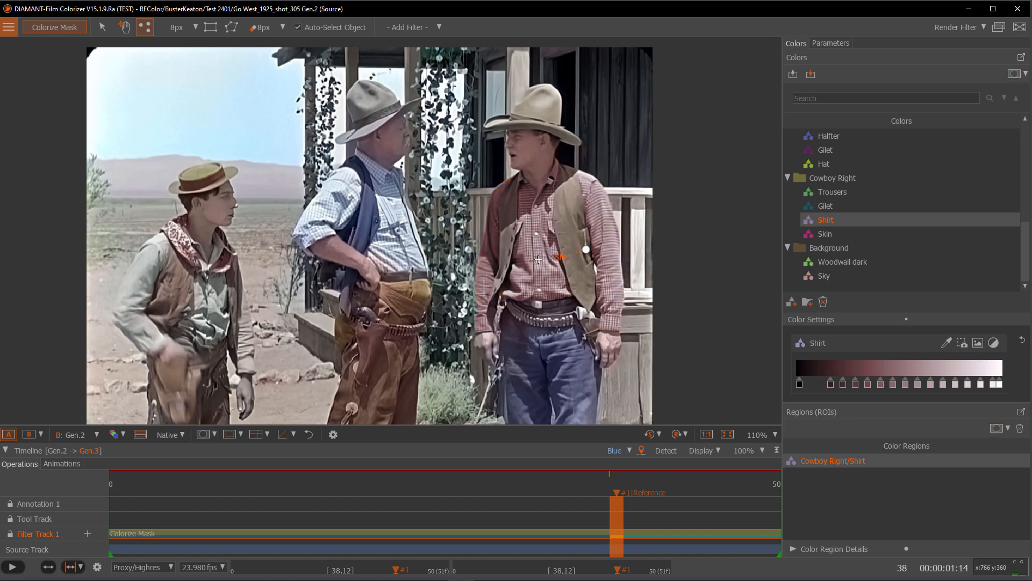
key("m")
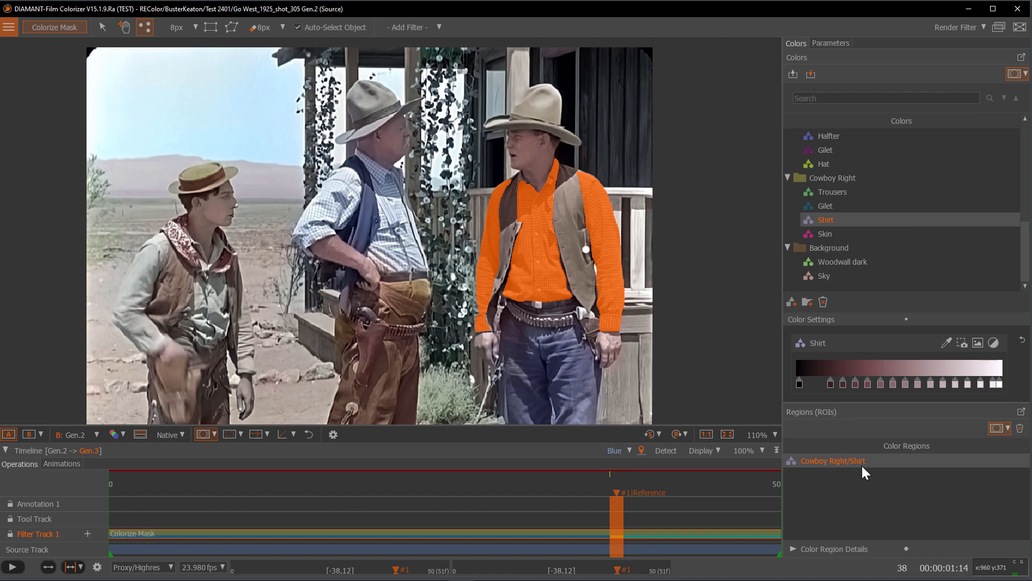
key("m")
key("m")
key("m")
key("m")
scroll(477, 308, "up", 6)
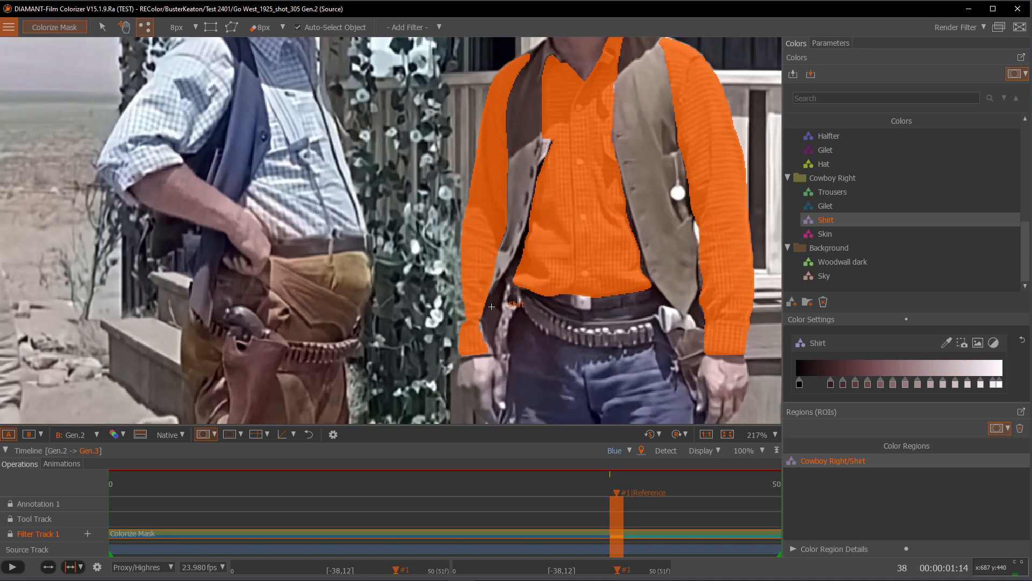
Refine the Shirt region at the outer edge of the lower sleeve beside the vines and check the shirt with the mask hidden
left_click(436, 311)
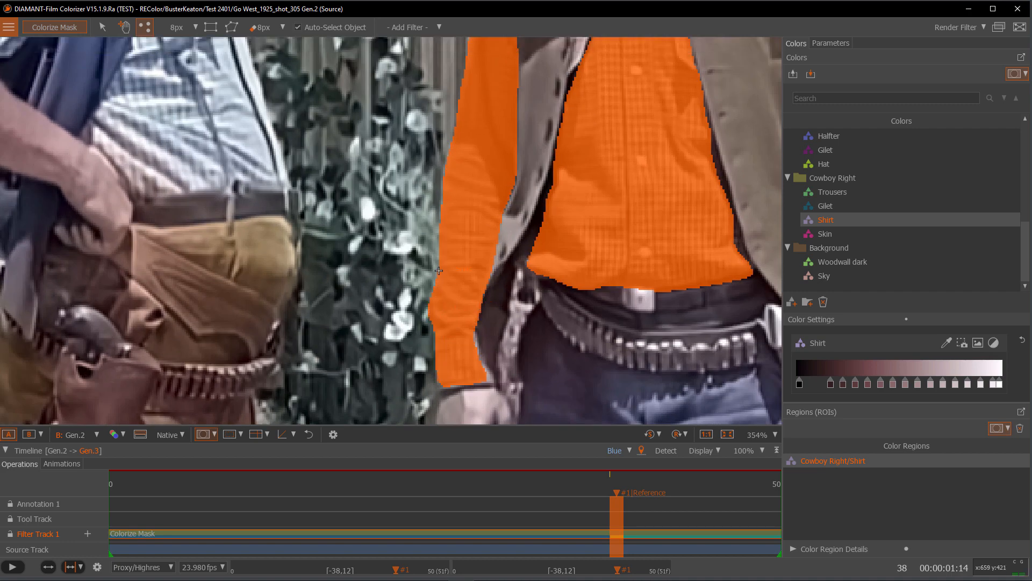
scroll(437, 262, "down", 2)
key("m")
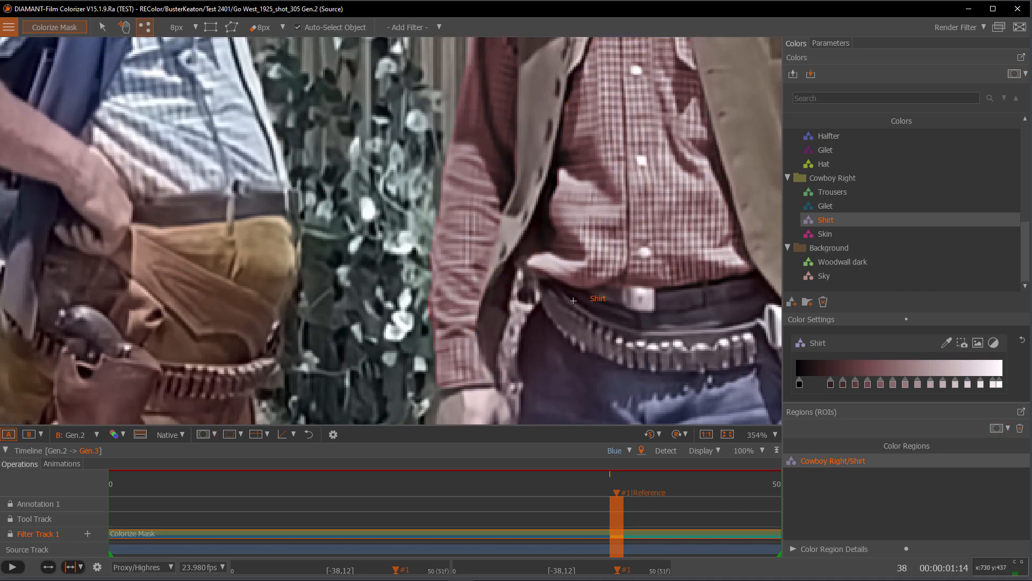
scroll(423, 193, "down", 2)
scroll(546, 210, "down", 2)
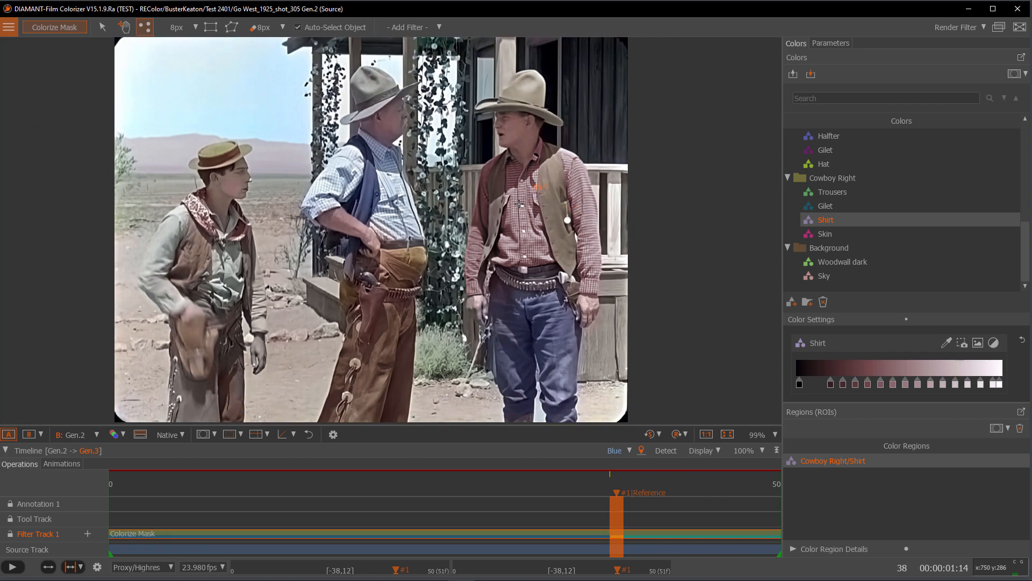
Examine frames 36 to 40 with the region mask shown to check how the Shirt region follows the right cowboy
key("Left")
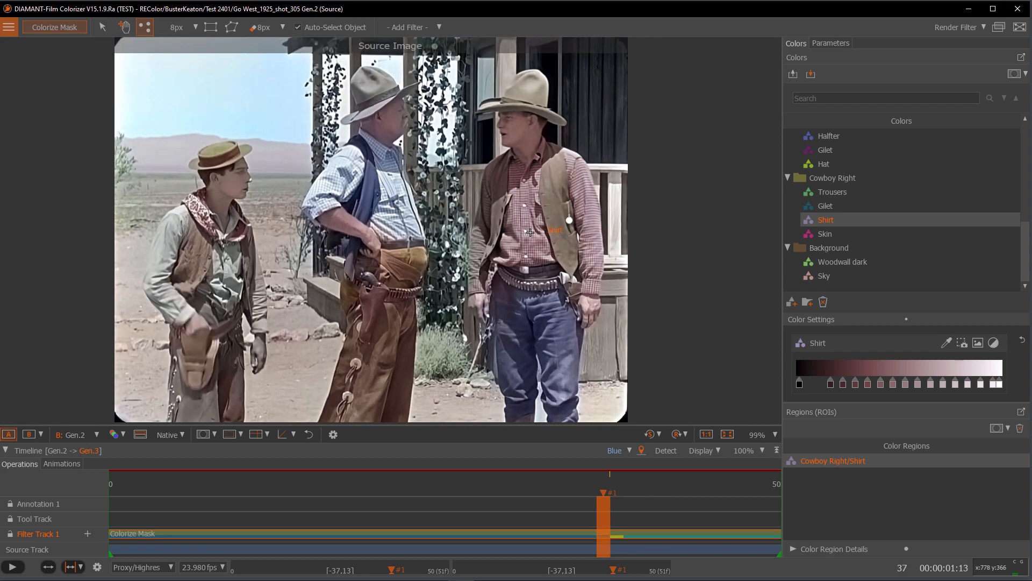
key("m")
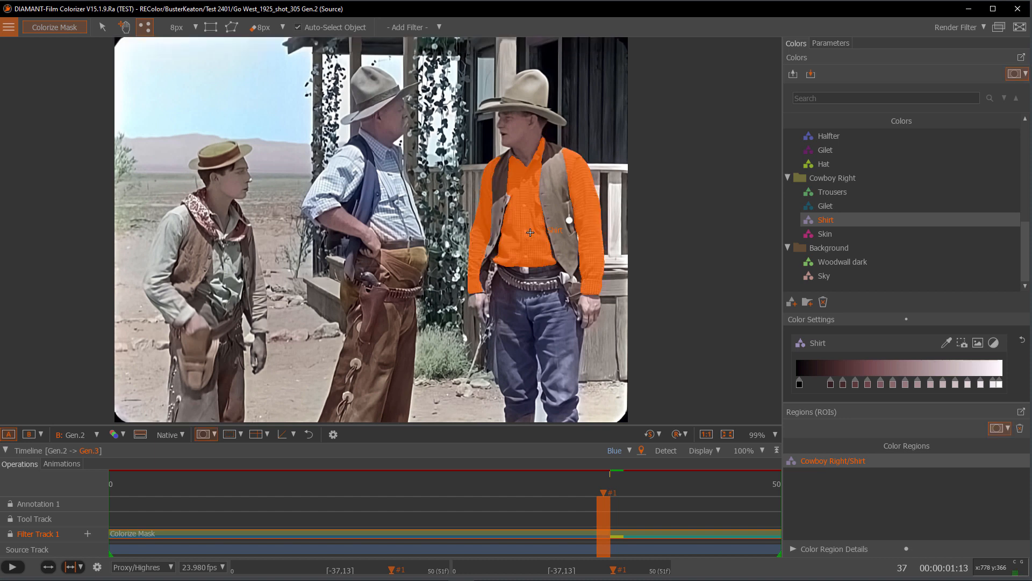
key("Right")
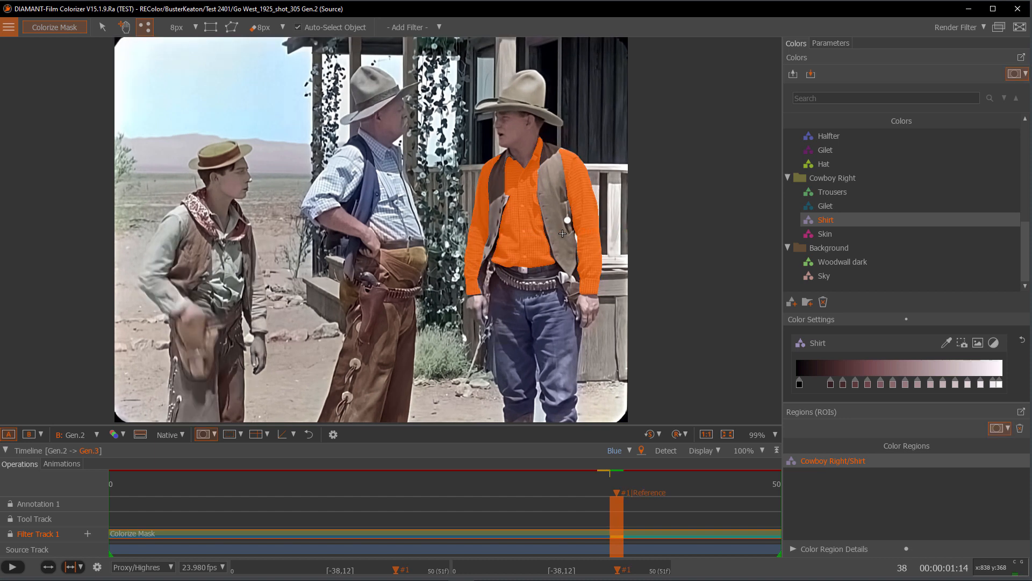
key("Left")
key("Right")
key("Left")
key("Left")
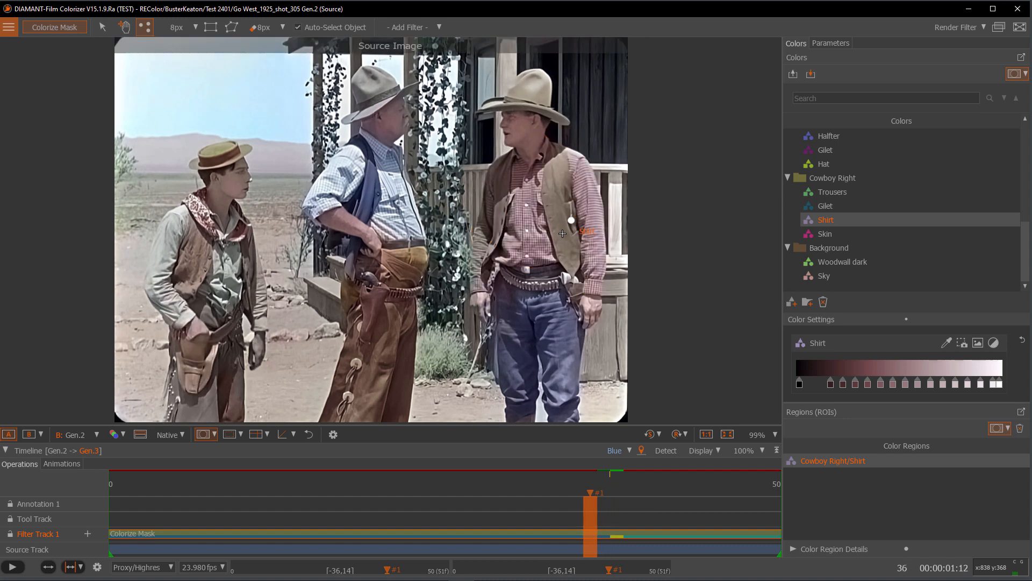
key("Right")
key("Right")
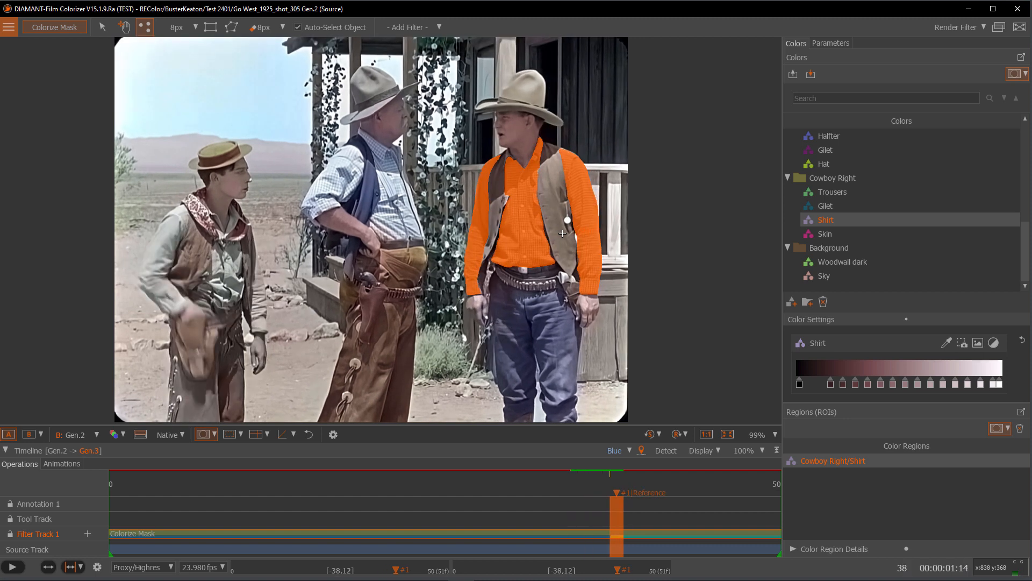
key("Right")
key("Right")
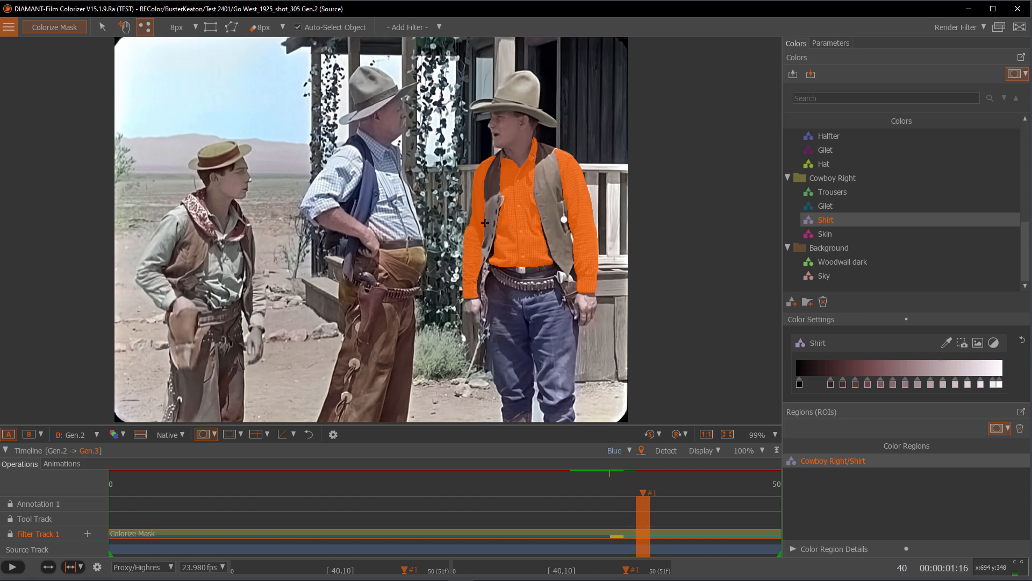
At frame 41, add the missing sleeve edge beside the vines to the Shirt region and check it through frame 43
key("Right")
scroll(469, 219, "up", 5)
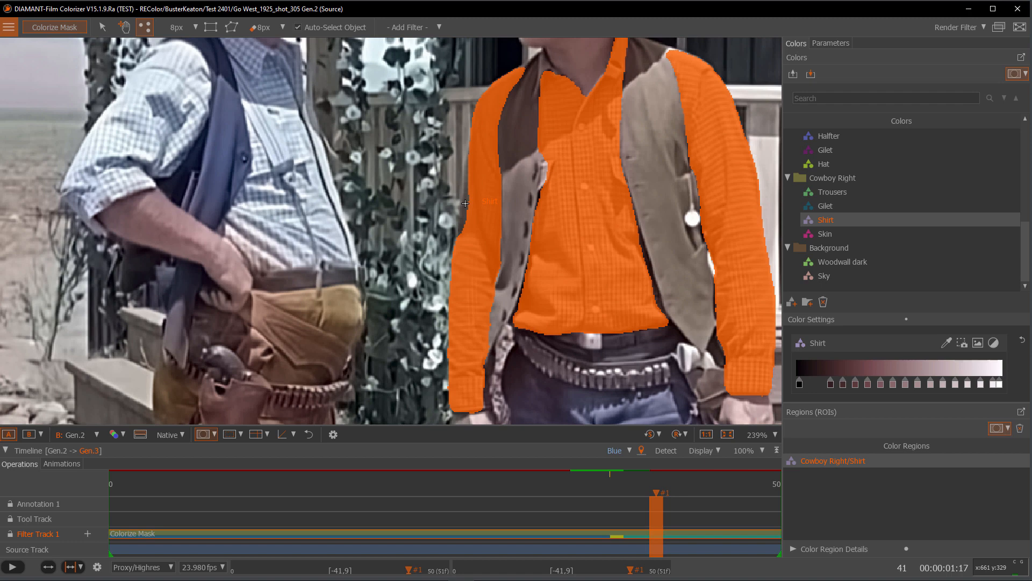
left_click(465, 203)
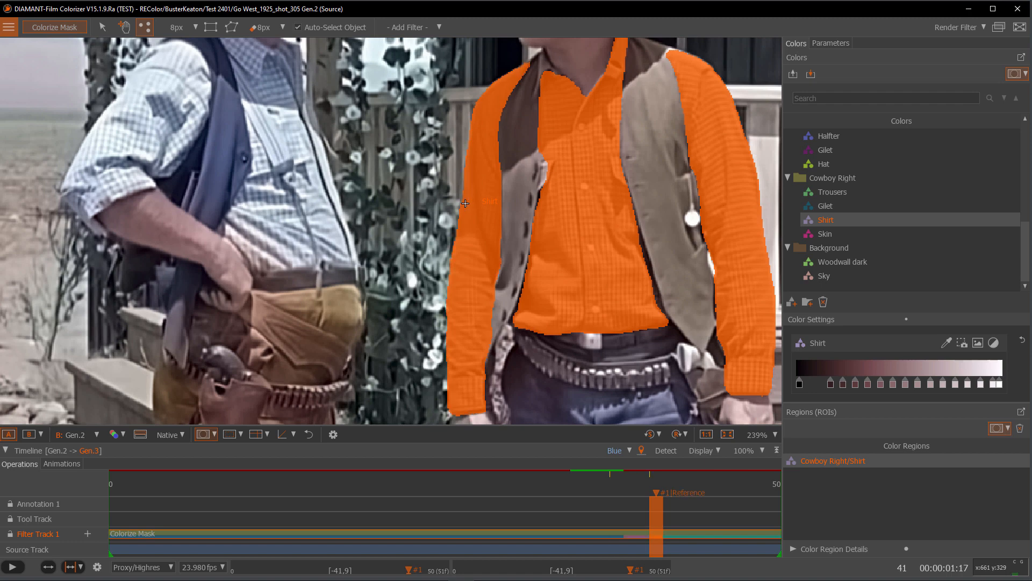
key("Right")
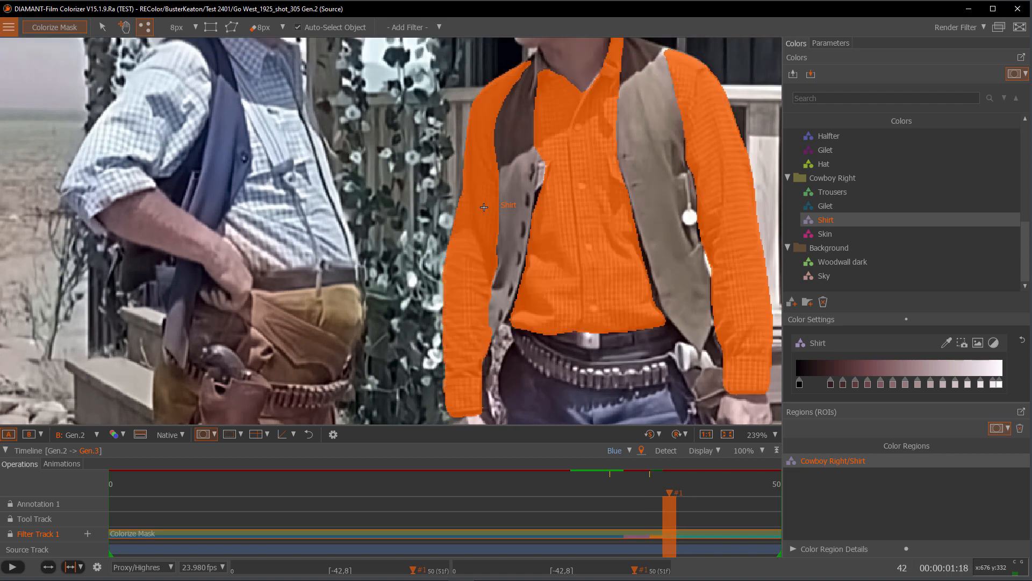
key("Right")
scroll(738, 277, "down", 4)
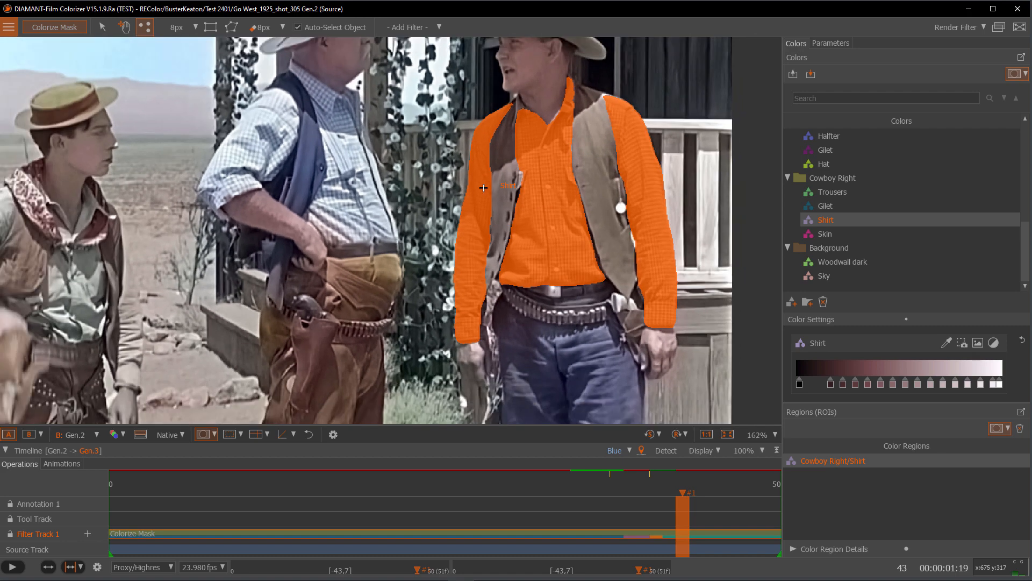
Render the Colorize Mask filter and check the Shirt region backward from frame 38 to frame 28
left_click(955, 28)
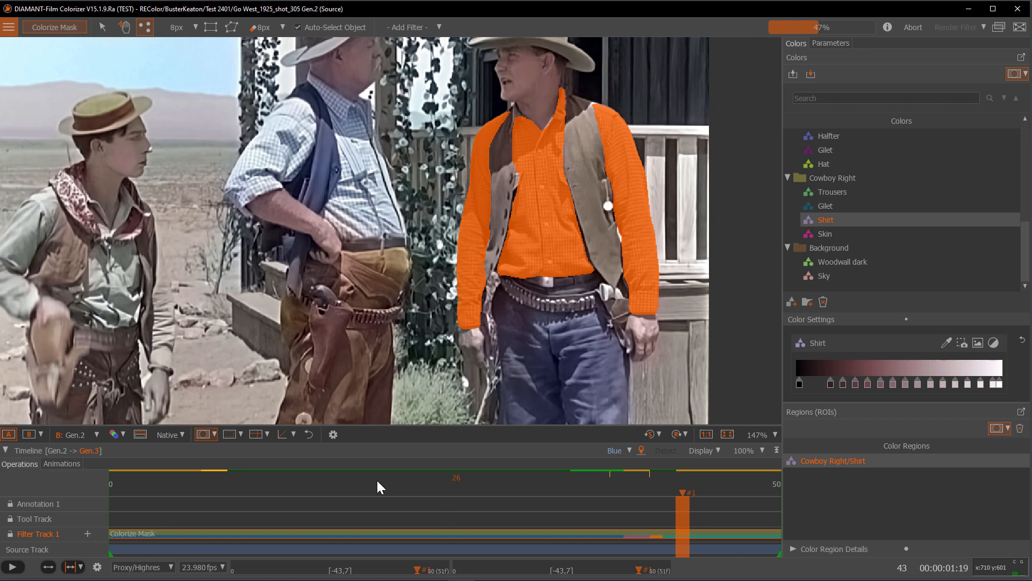
left_click(610, 483)
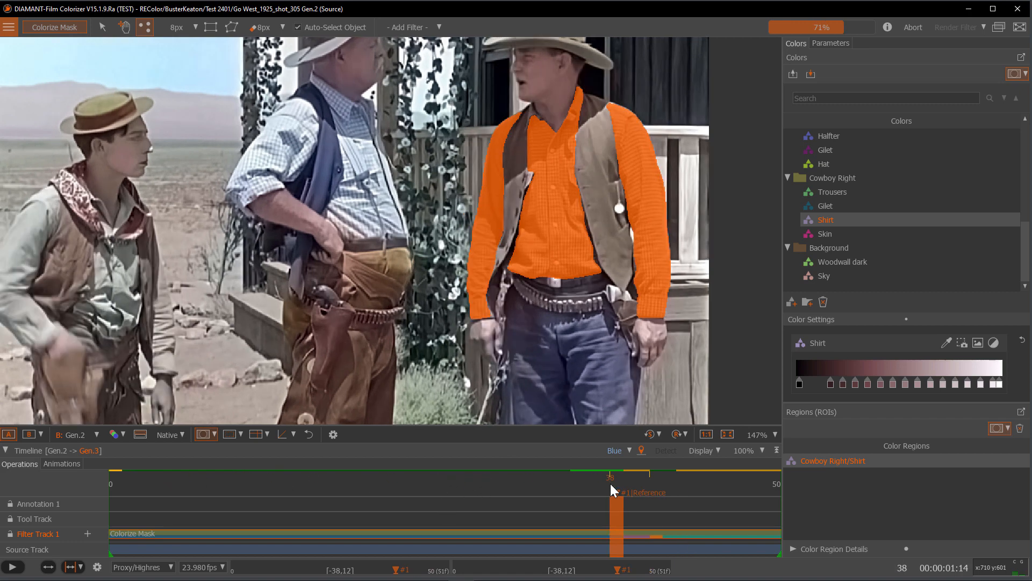
key("Left")
key("Left")
key("Left")
key("Left")
key("Left")
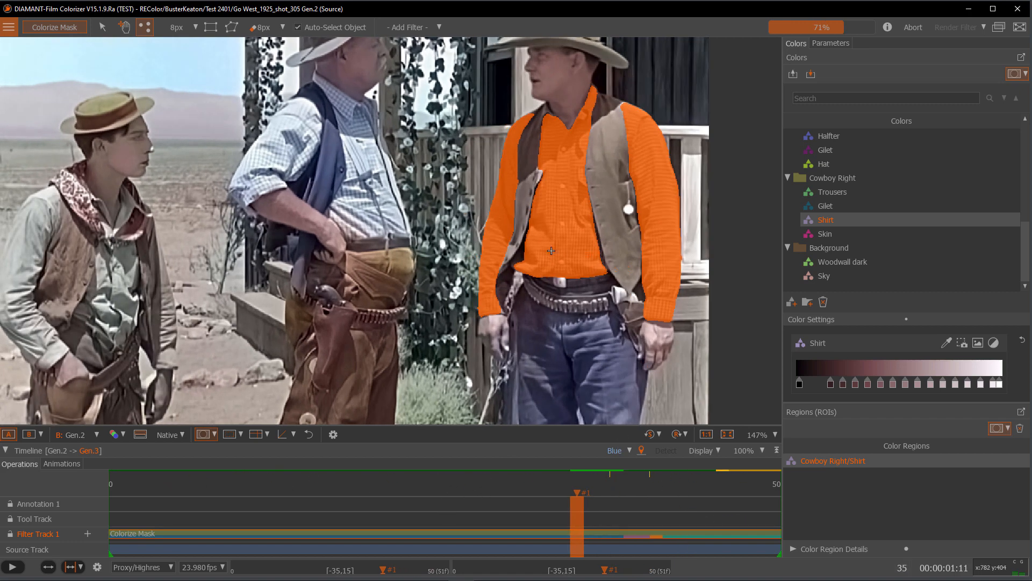
key("Left")
key("Left")
key("Left")
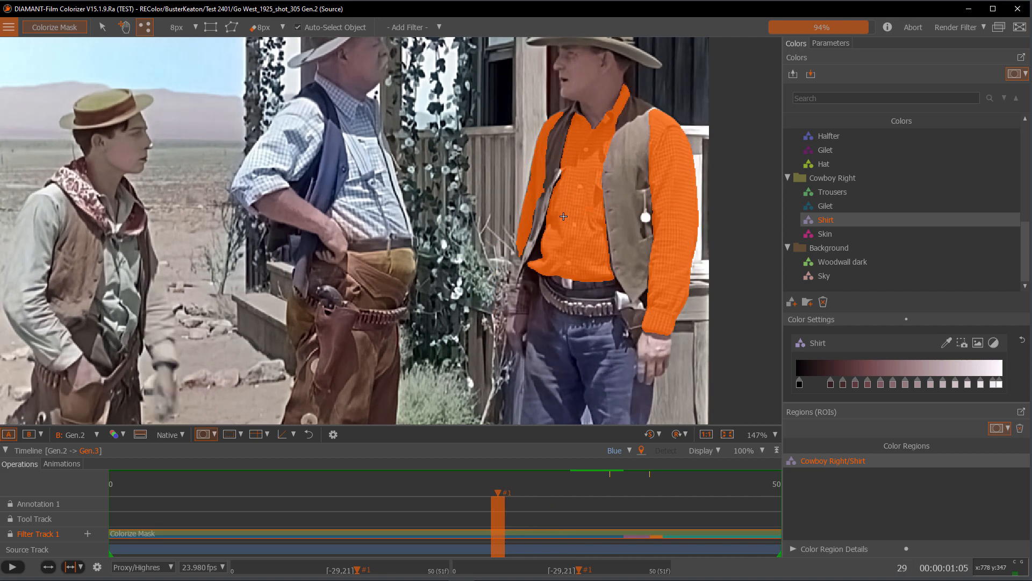
key("Left")
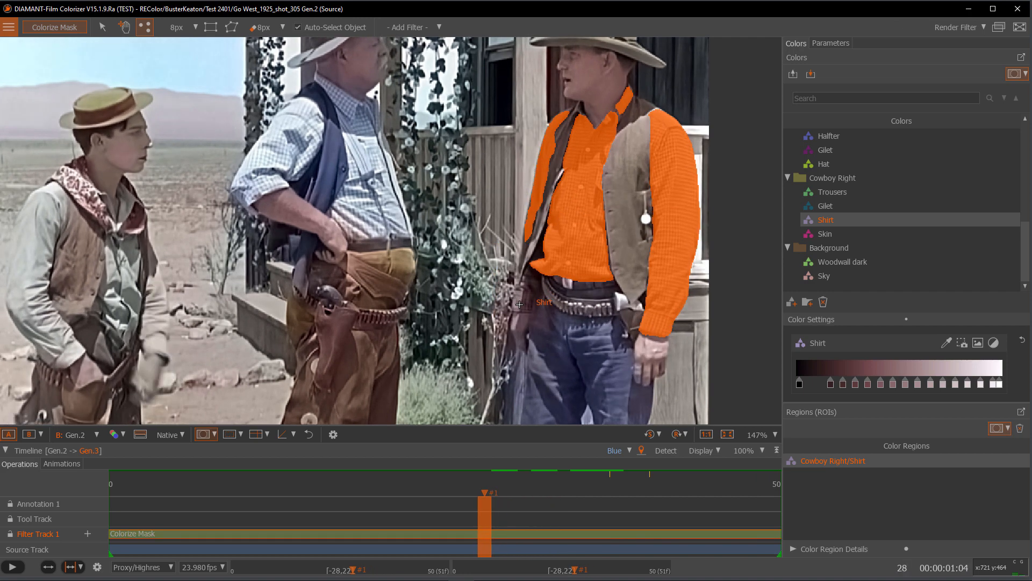
At frame 29, add the missing lower sleeve and cuff beside the plants to the Shirt region and inspect the corrected mask
key("Right")
key("Right")
key("Left")
key("Left")
key("Right")
scroll(519, 305, "up", 5)
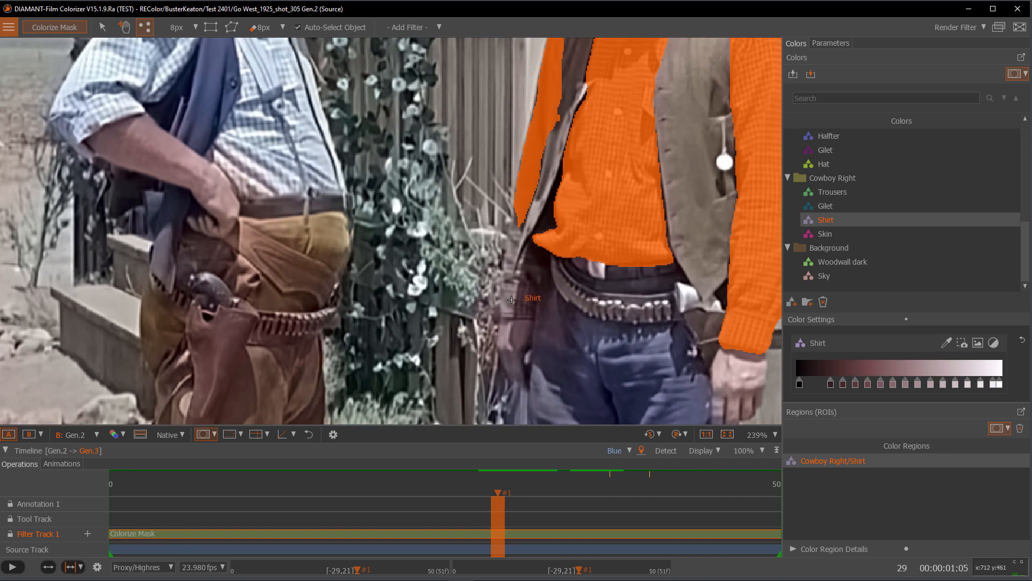
left_click(515, 297)
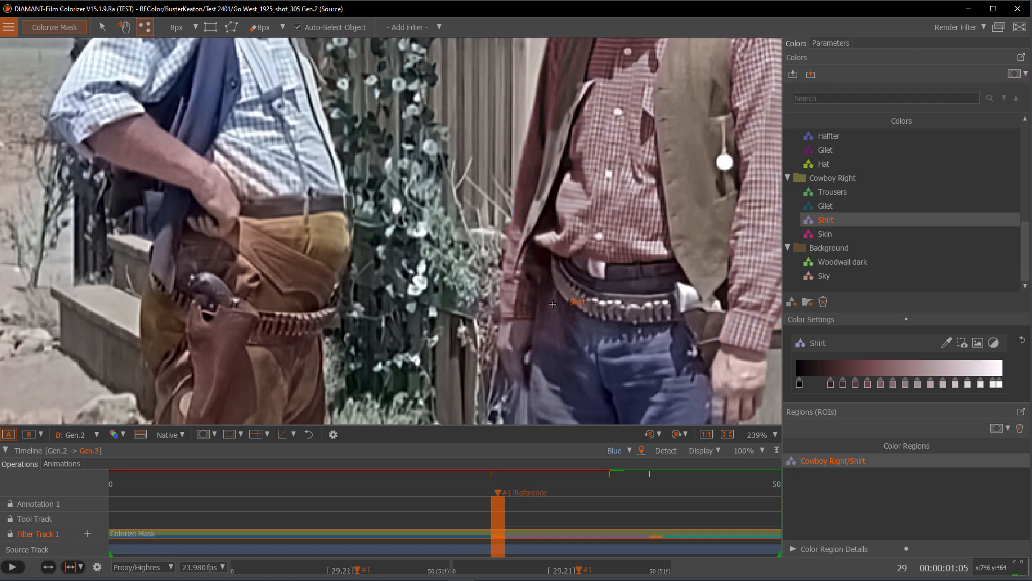
scroll(545, 292, "down", 5)
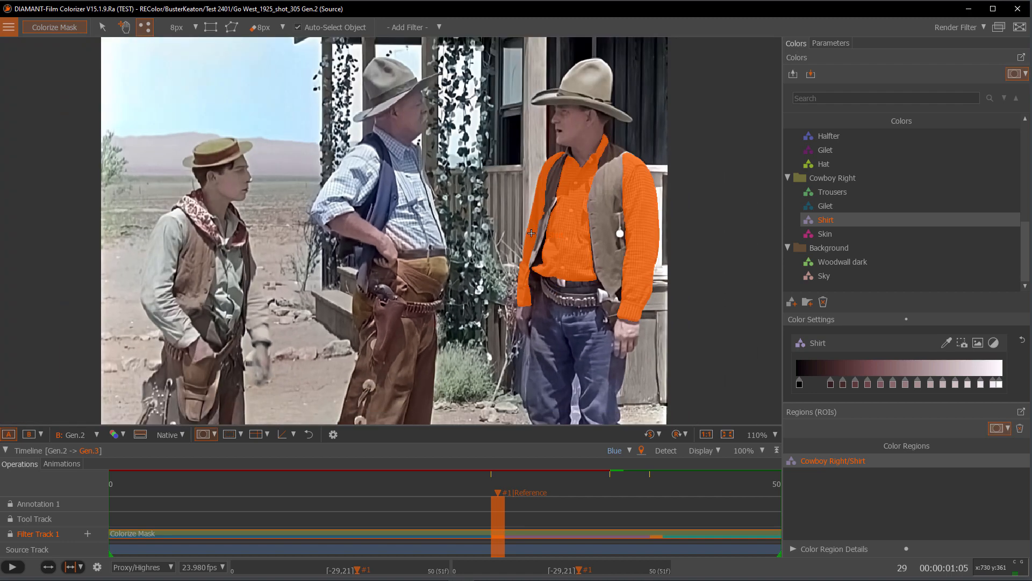
scroll(546, 214, "up", 5)
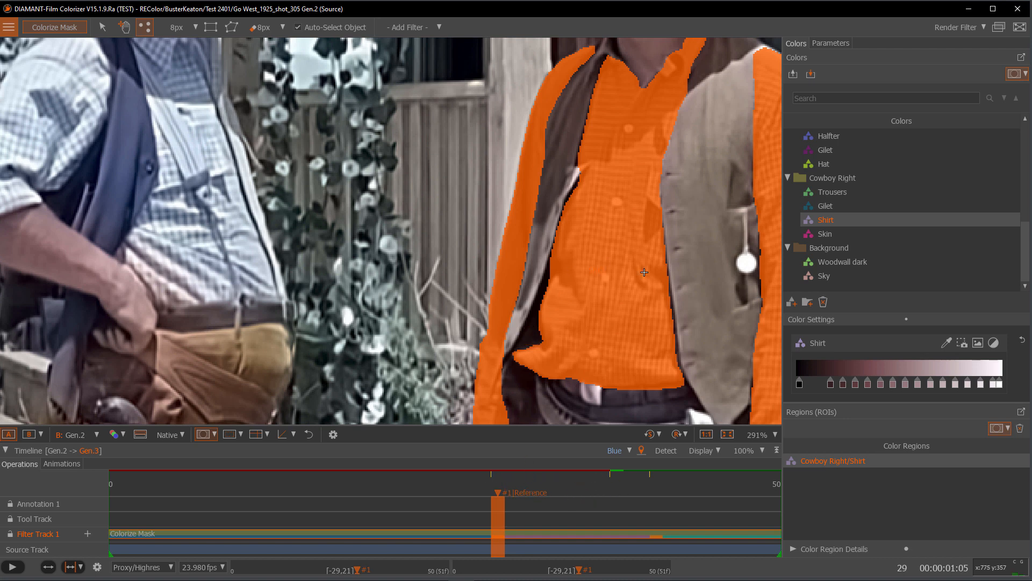
Render the Colorize Mask filter again with the frame 29 correction and check the Shirt region forward to frame 34
left_click(967, 24)
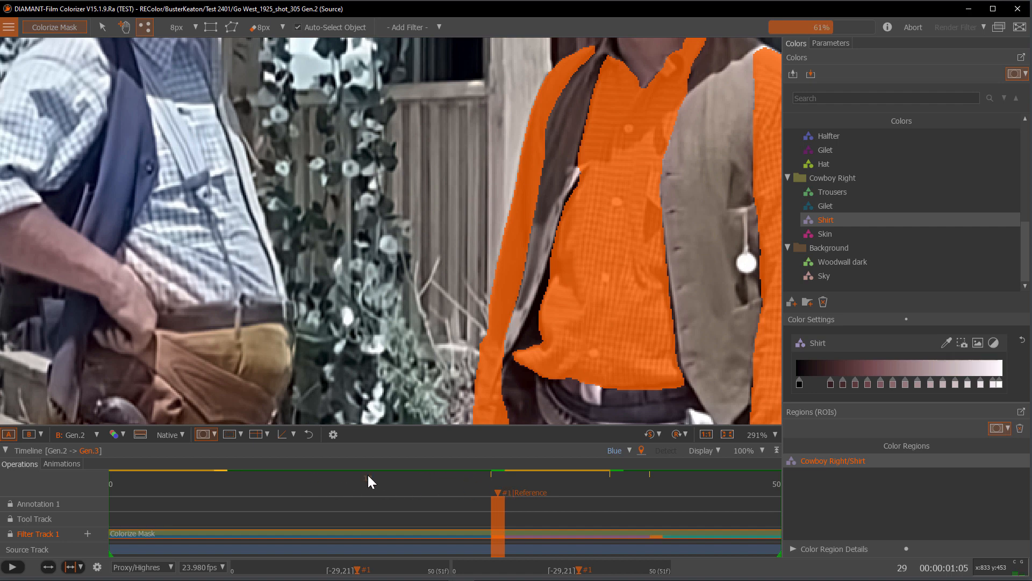
scroll(353, 221, "down", 4)
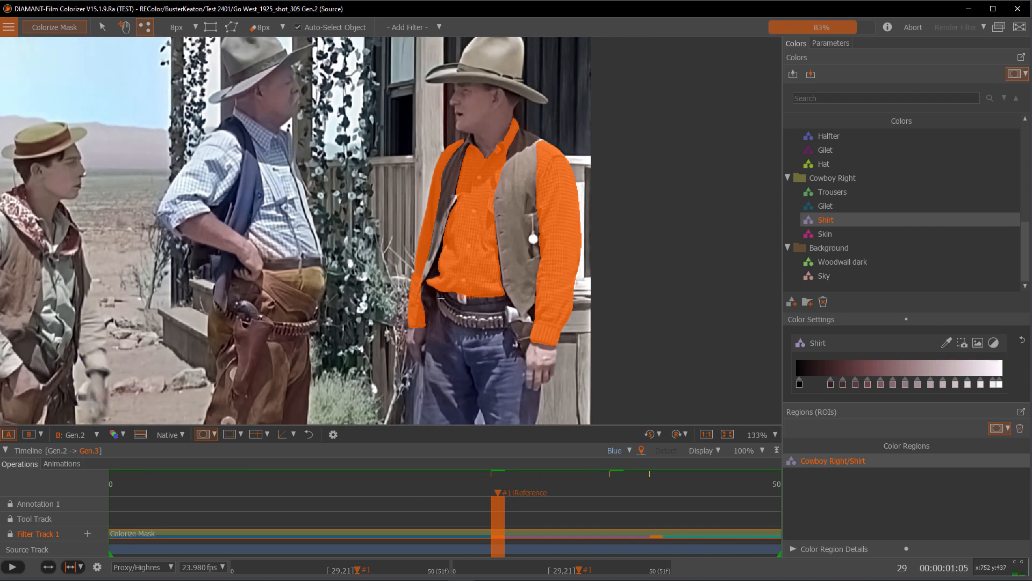
key("Right")
key("Right")
key("Right")
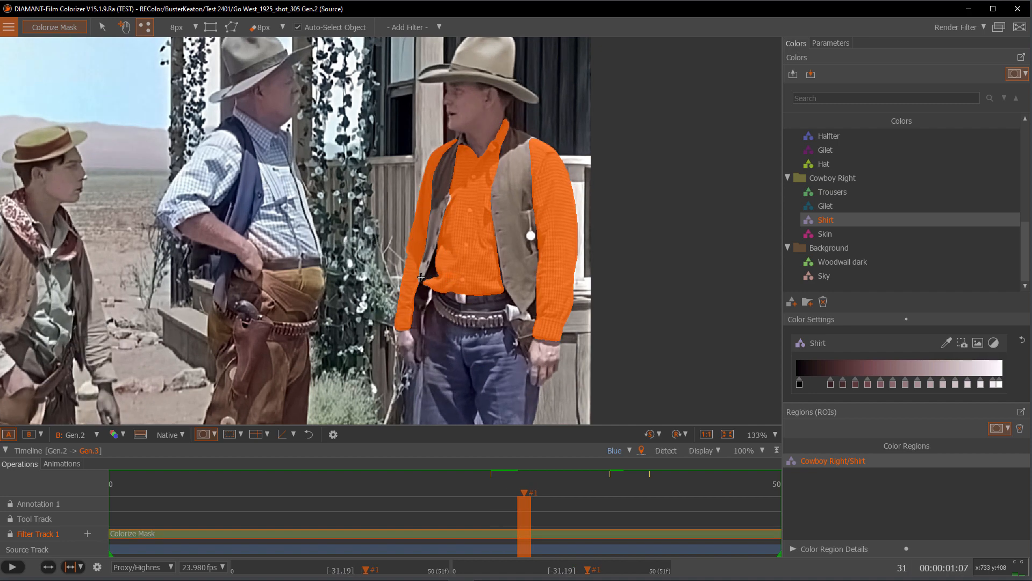
key("Right")
key("Right")
key("Right")
key("Right")
key("Right")
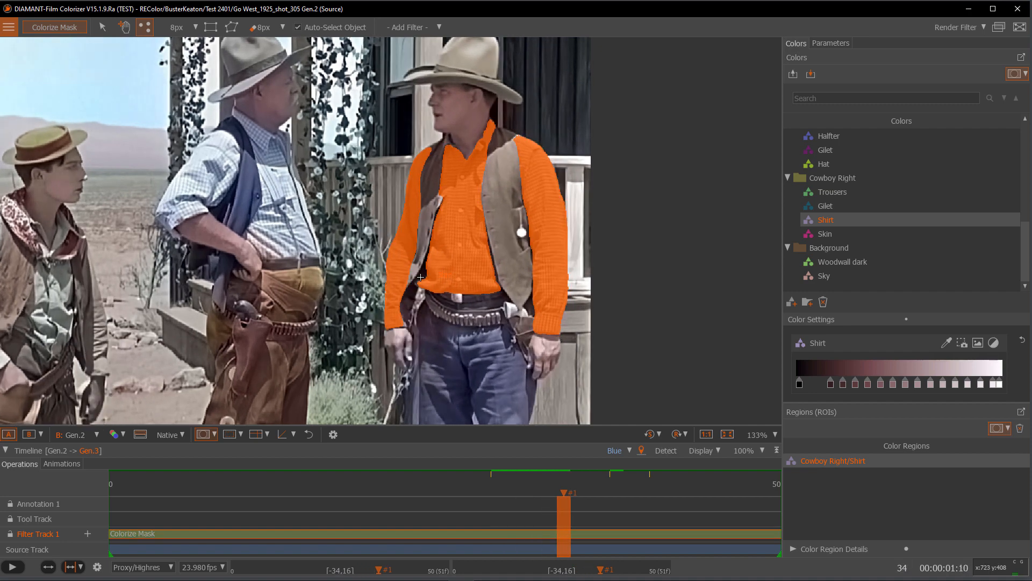
Examine the Shirt region back and forth between frames 32 and 38, especially along the lower sleeve
key("Left")
key("Left")
key("Left")
key("Left")
key("Left")
key("Left")
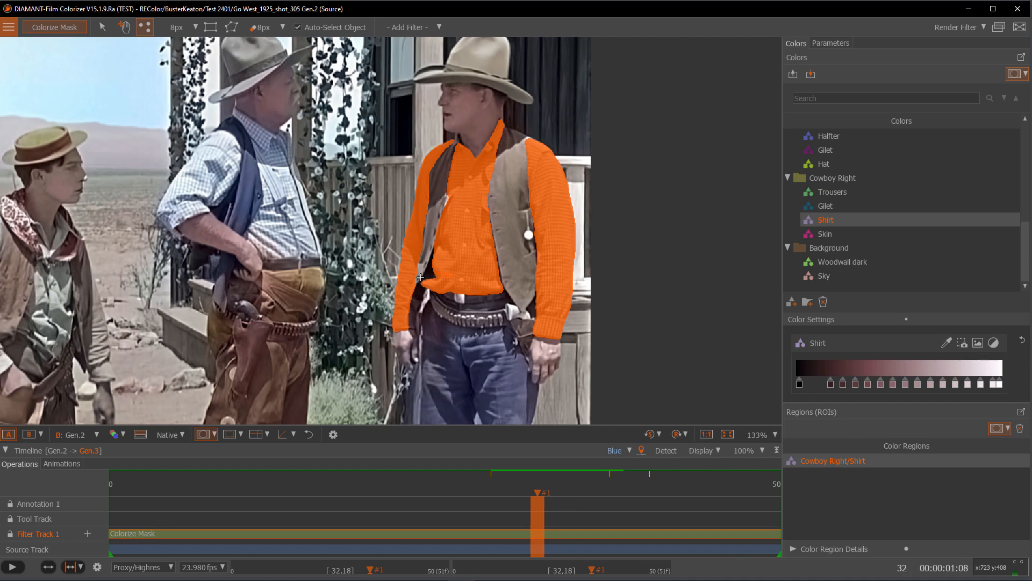
key("Right")
key("Right")
key("Right")
key("Right")
key("Right")
key("Right")
key("Right")
key("Right")
key("Right")
key("Right")
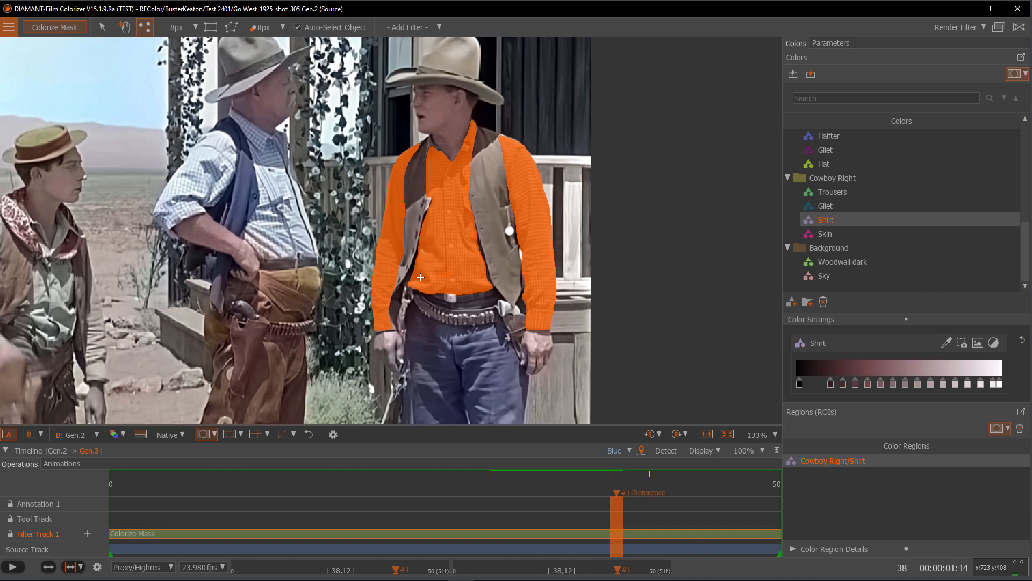
Examine the Shirt region backward from frame 38 to frame 16, watching the sleeve partly hidden behind the body
key("Left")
key("Left")
key("Left")
key("Left")
key("Left")
key("Left")
key("Left")
key("Left")
key("Left")
key("Left")
key("Left")
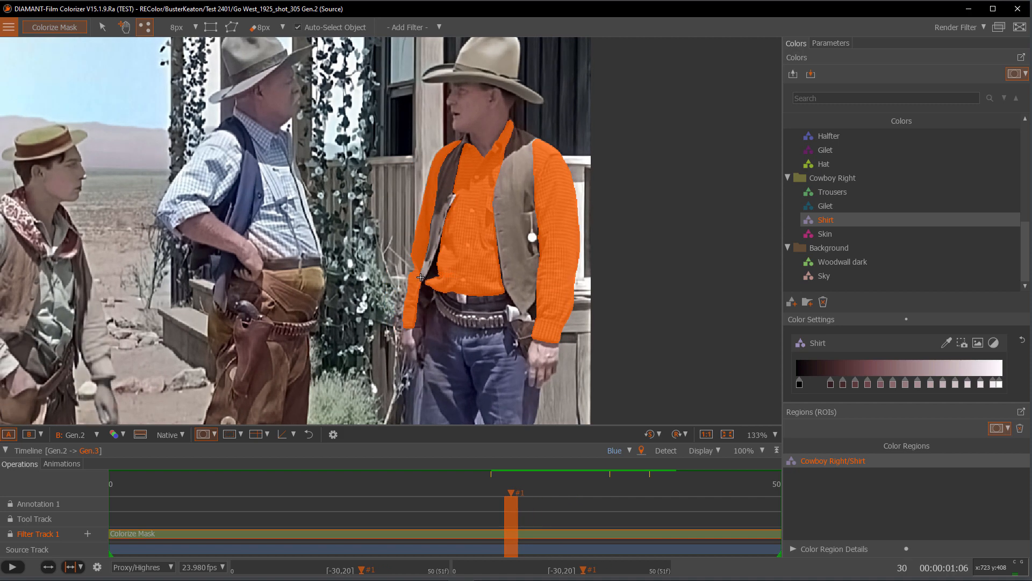
key("Left")
key("Left")
key("Left")
key("Left")
key("Left")
key("Left")
key("Left")
key("Left")
key("Left")
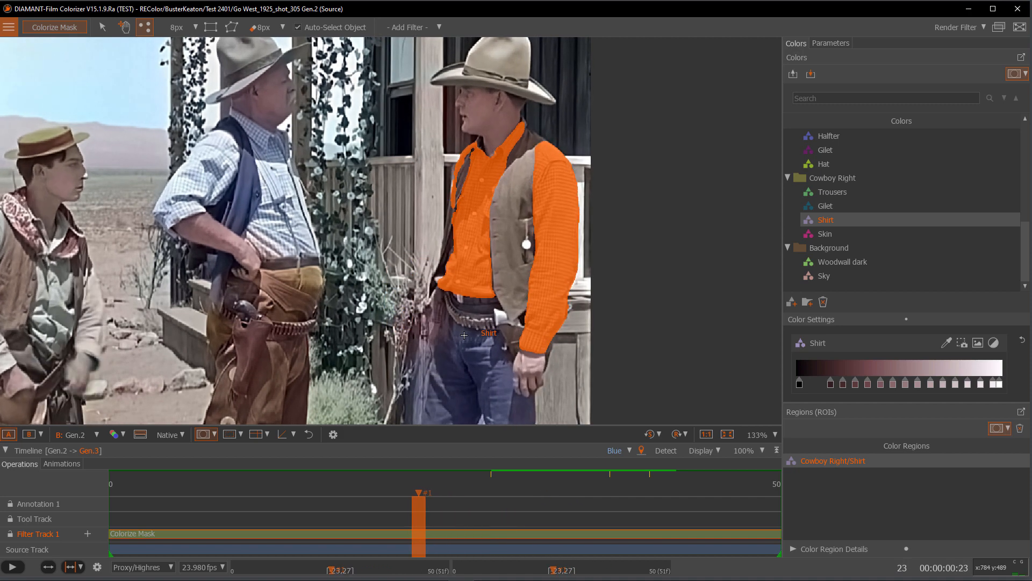
key("Left")
key("Left")
key("Left")
key("Left")
key("Left")
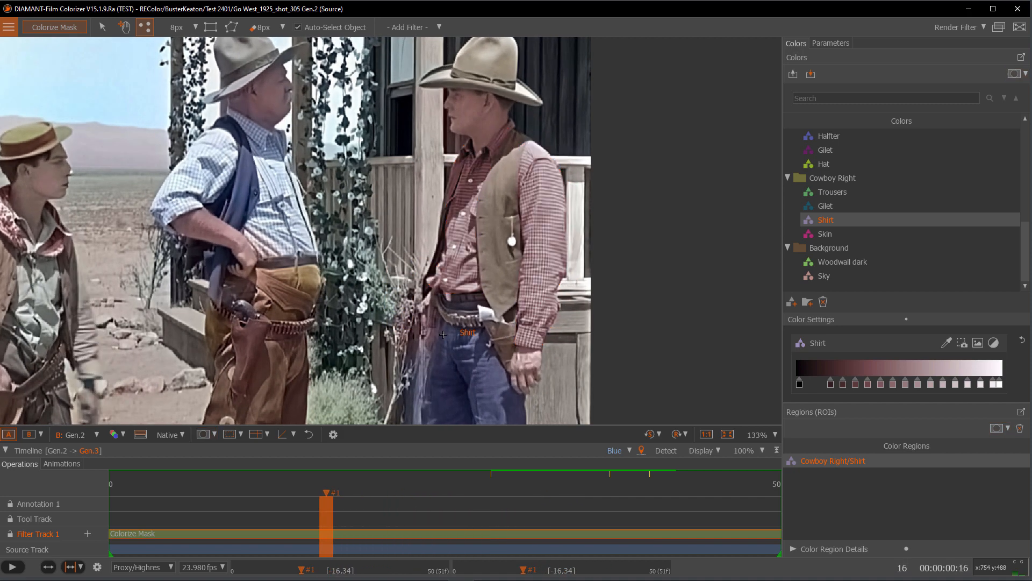
Examine the recolored shirt with the region mask hidden, going back from frame 16 to frame 0
key("m")
key("m")
key("Left")
key("Left")
key("Left")
key("Left")
key("Left")
key("Left")
key("Left")
key("Left")
key("Left")
key("Left")
key("Left")
key("Left")
key("Left")
key("Left")
key("Left")
key("Left")
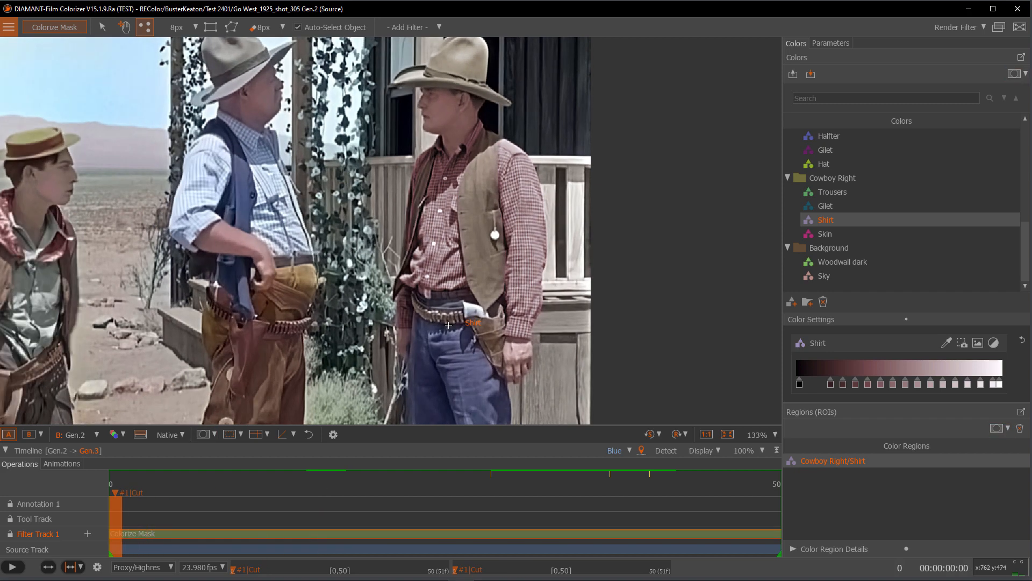
Refine the Shirt region at the sleeve beside the vest on frame 0, comparing the shirt with the mask shown and hidden
key("m")
scroll(411, 274, "up", 6)
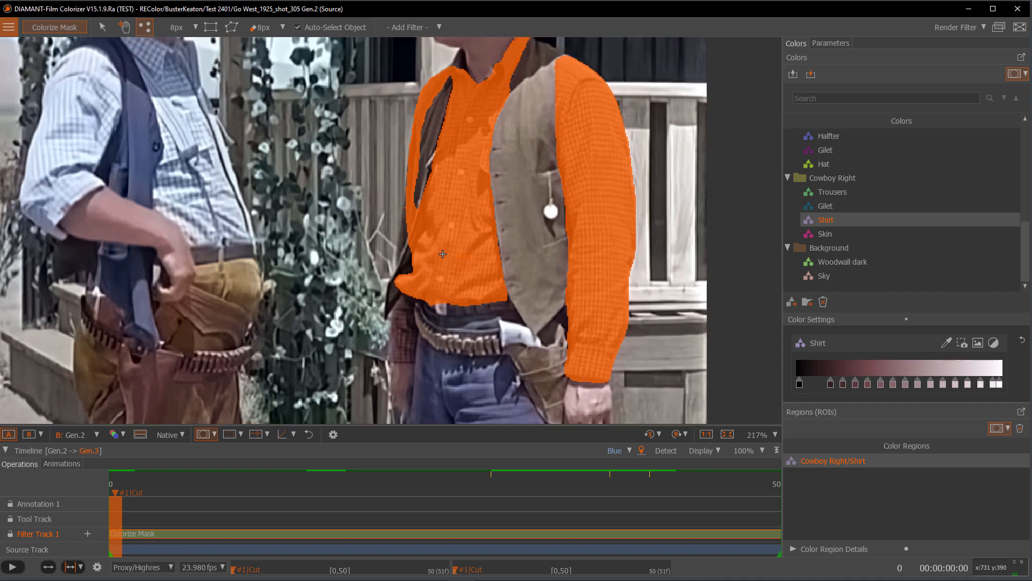
scroll(457, 210, "down", 5)
key("m")
key("m")
key("m")
key("m")
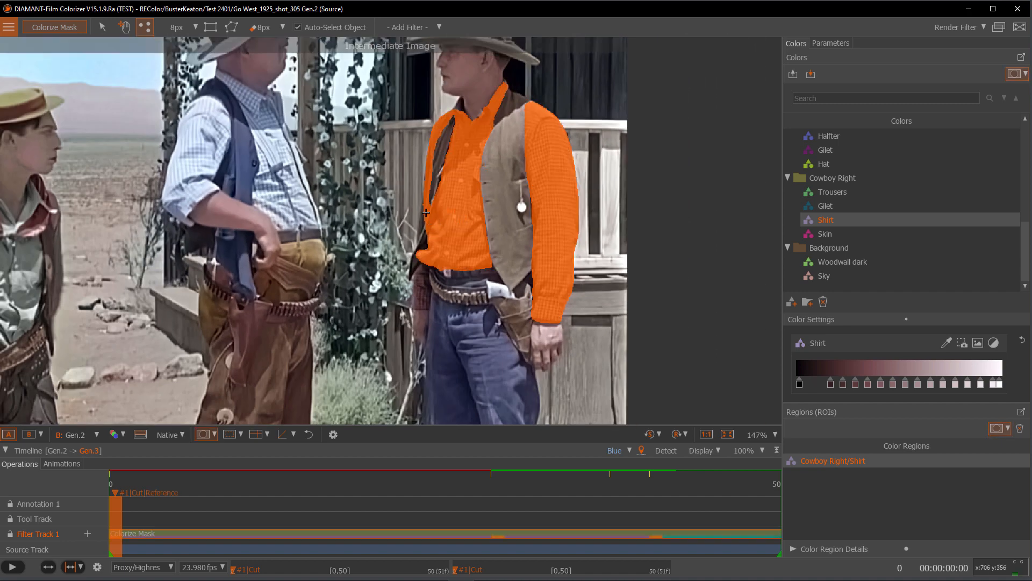
key("m")
key("m")
key("m")
key("m")
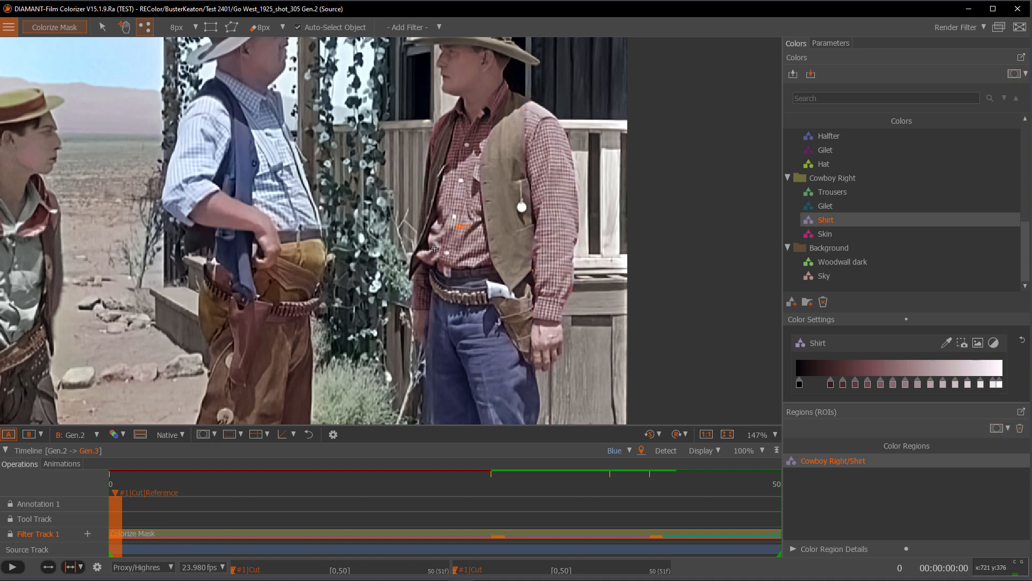
Refine the Shirt region on frame 0 at the partly hidden cuff, excluding the hand below it, comparing the mask shown and hidden
left_click(419, 294)
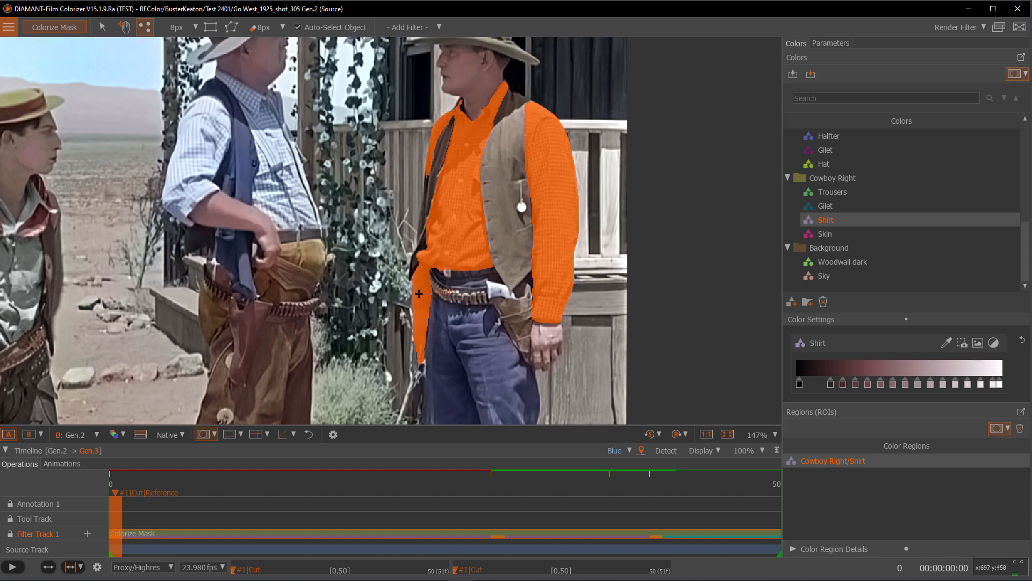
key("m")
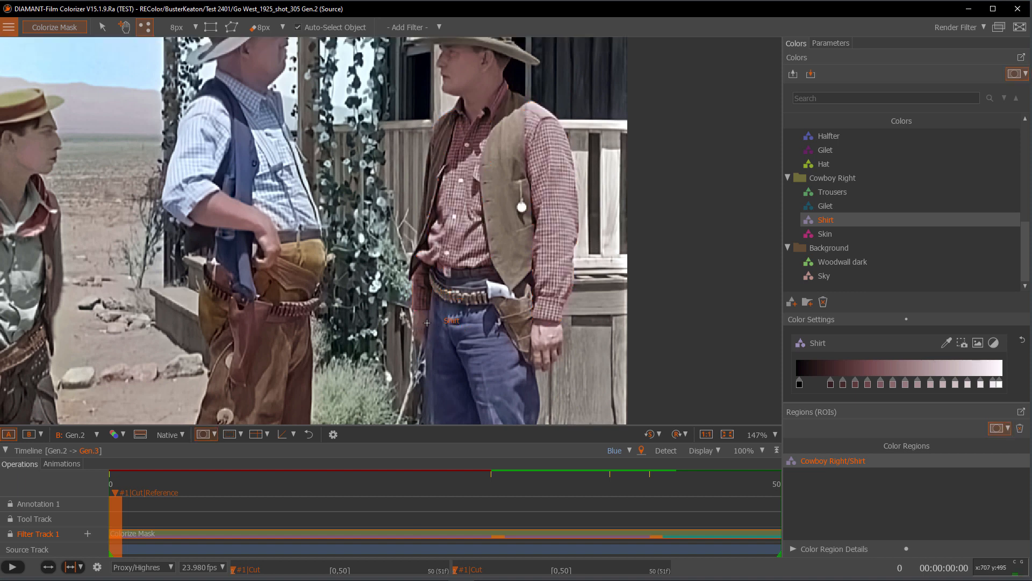
key("m")
key("m")
key("m")
key("m")
key("m")
key("m")
key("m")
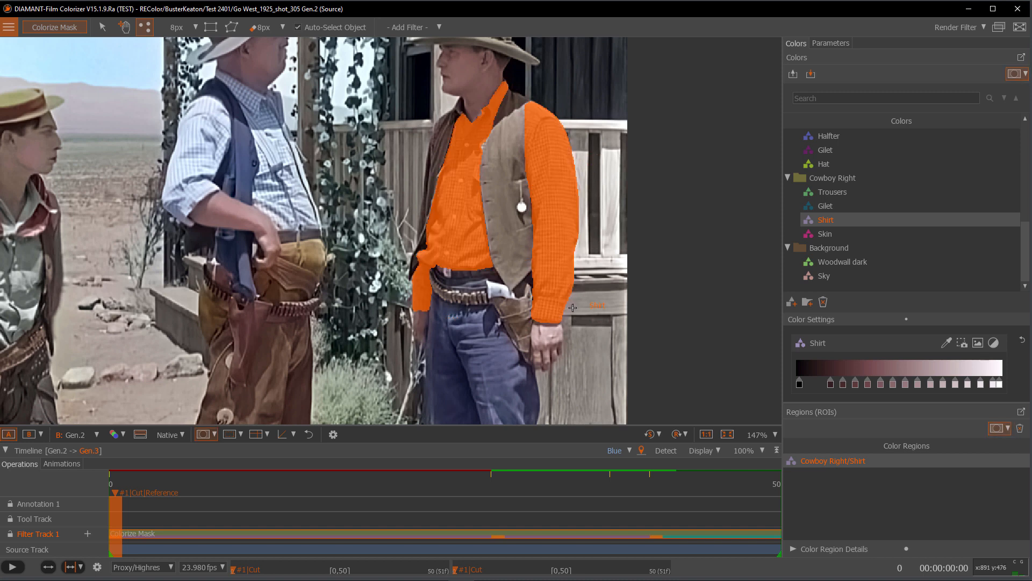
Render the Colorize Mask filter and play back the shot with the region mask hidden to check the recolored shirt
left_click(958, 28)
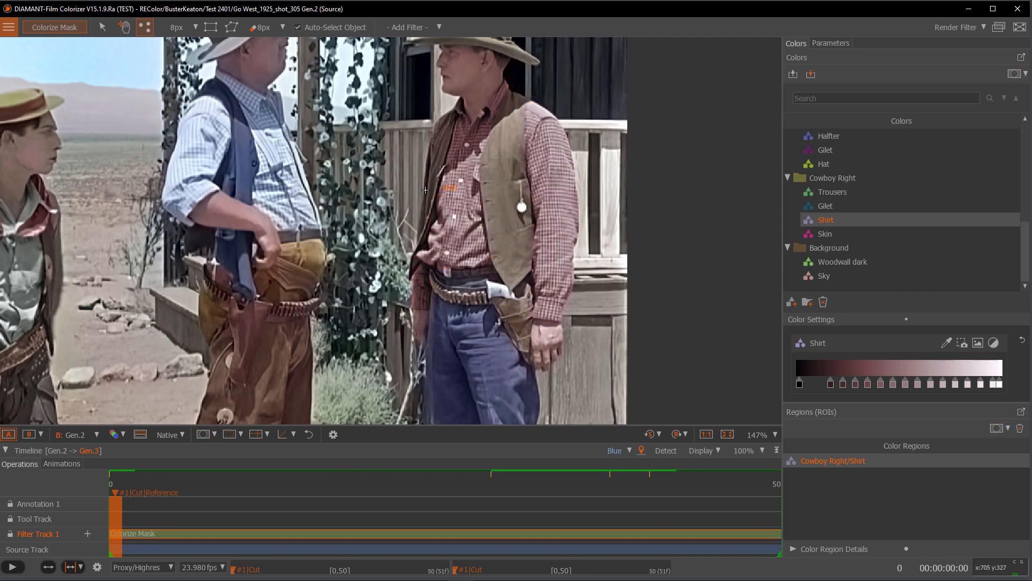
key("space")
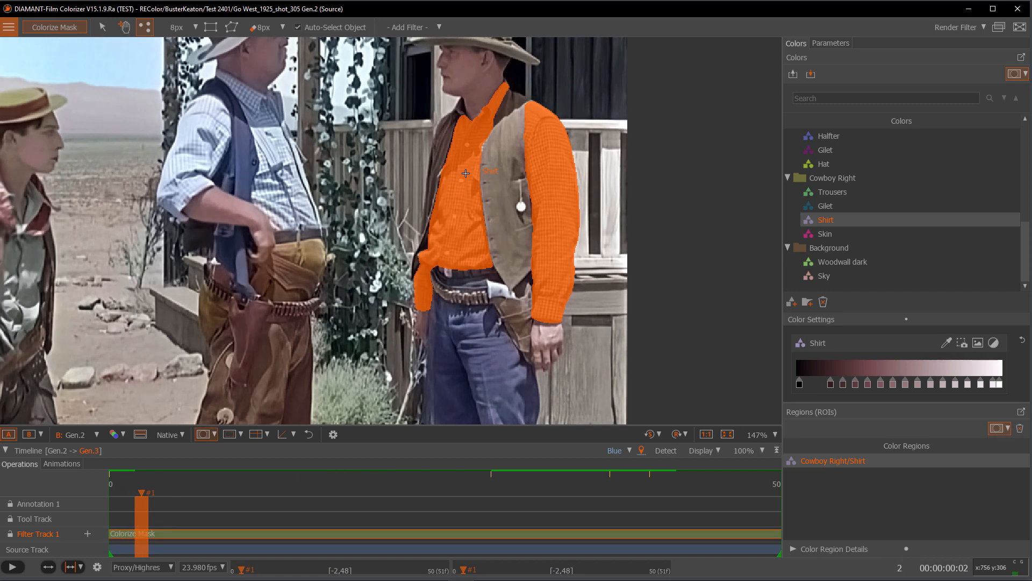
key("m")
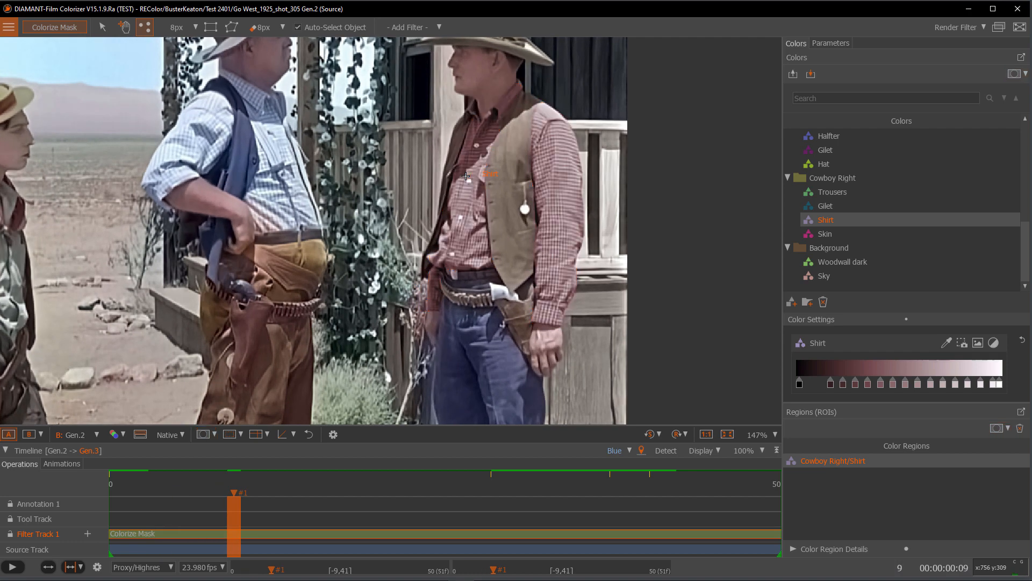
key("space")
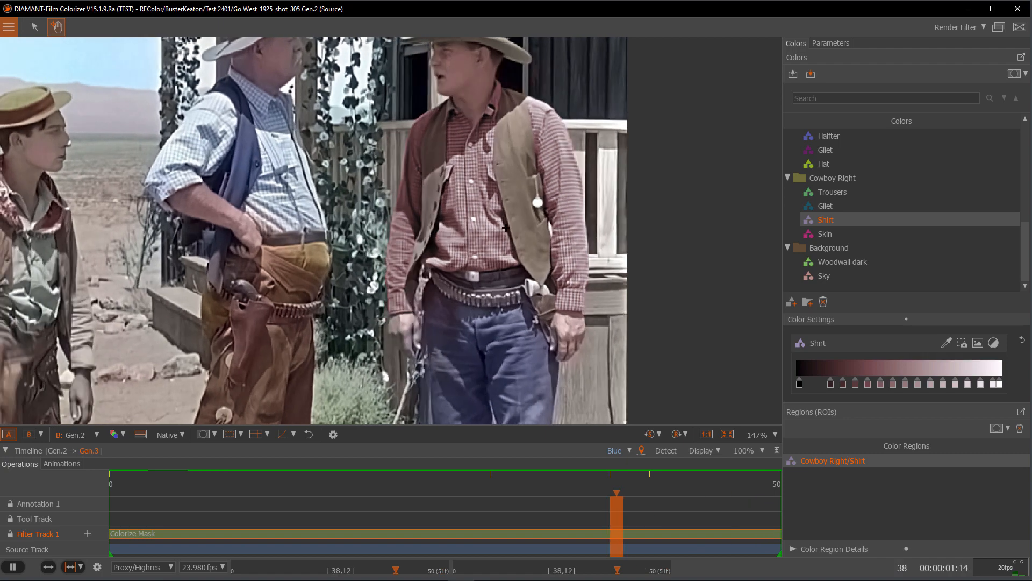
scroll(506, 220, "down", 2)
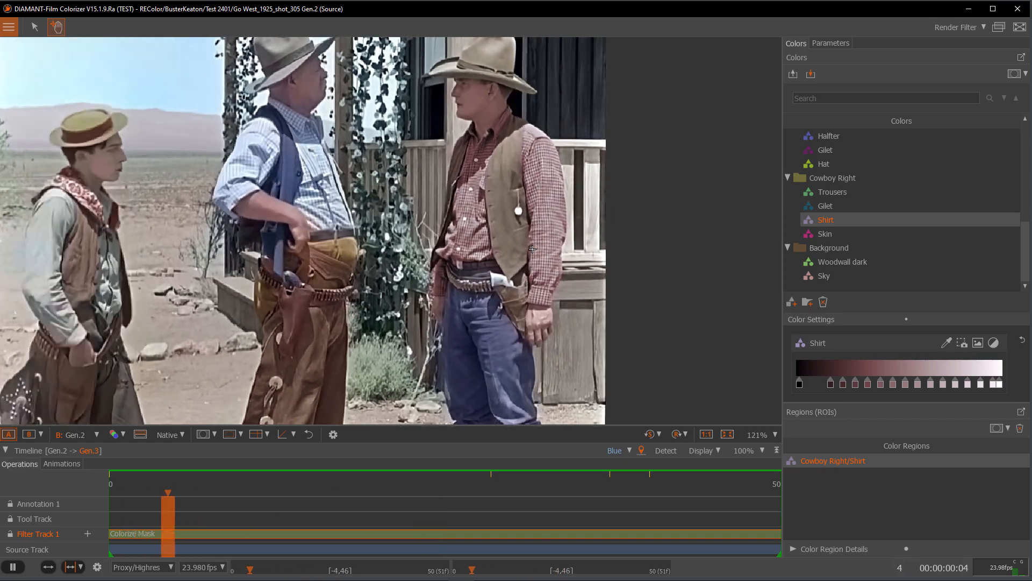
key("space")
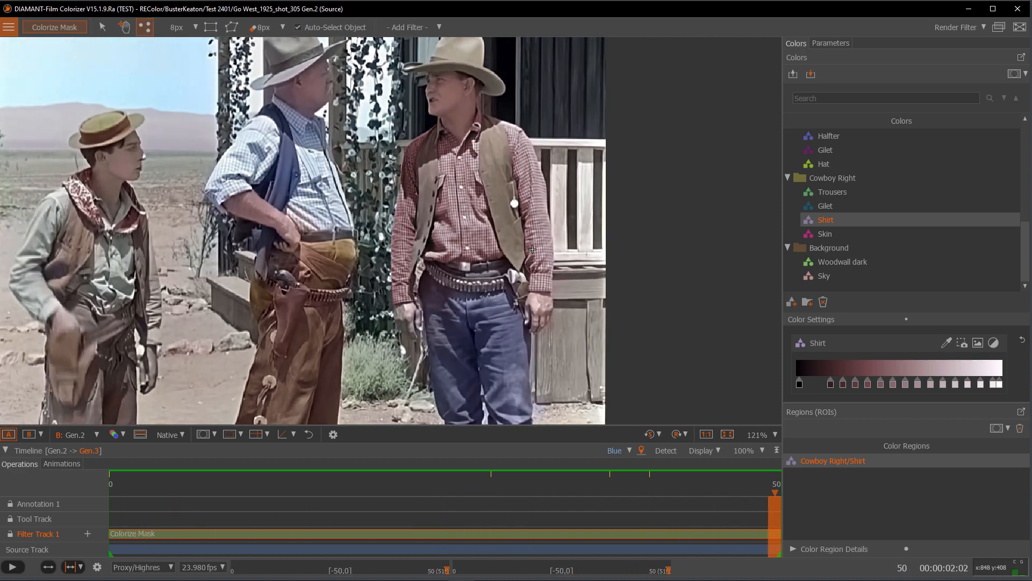
Examine the rendered shirt color frame by frame, going backward from frame 50 to about frame 17
key("Left")
key("Left")
key("Left")
key("Left")
key("Left")
key("Left")
key("Left")
key("Left")
key("Left")
key("Left")
key("Left")
key("Left")
key("Left")
key("Left")
key("Left")
key("Left")
key("Left")
key("Left")
key("Left")
key("Left")
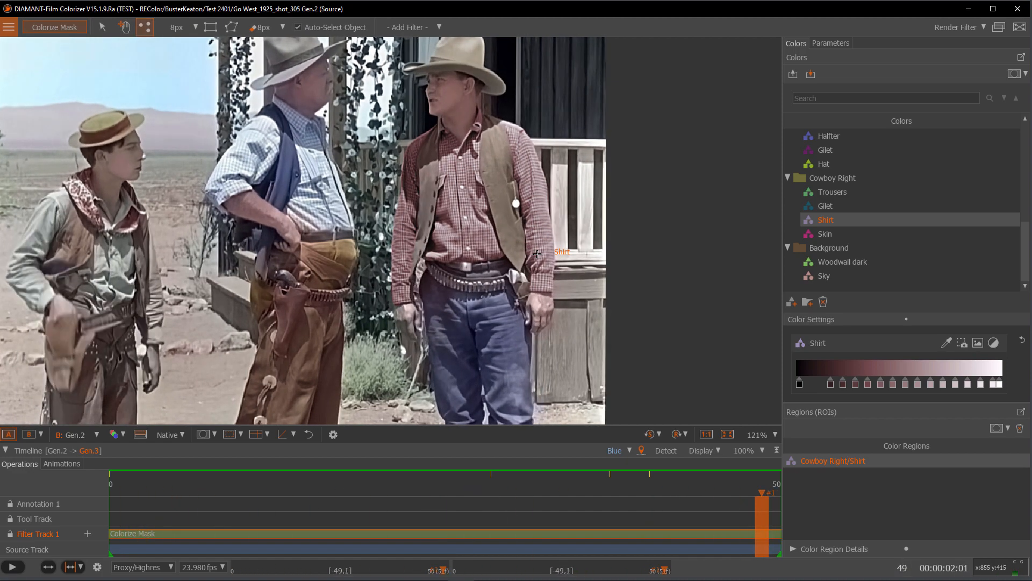
key("Left")
key("Left")
key("Left")
key("Left")
key("Left")
key("Left")
key("Left")
key("Left")
key("Left")
key("Left")
key("Left")
key("Left")
key("Left")
key("Left")
key("Left")
key("Left")
key("Left")
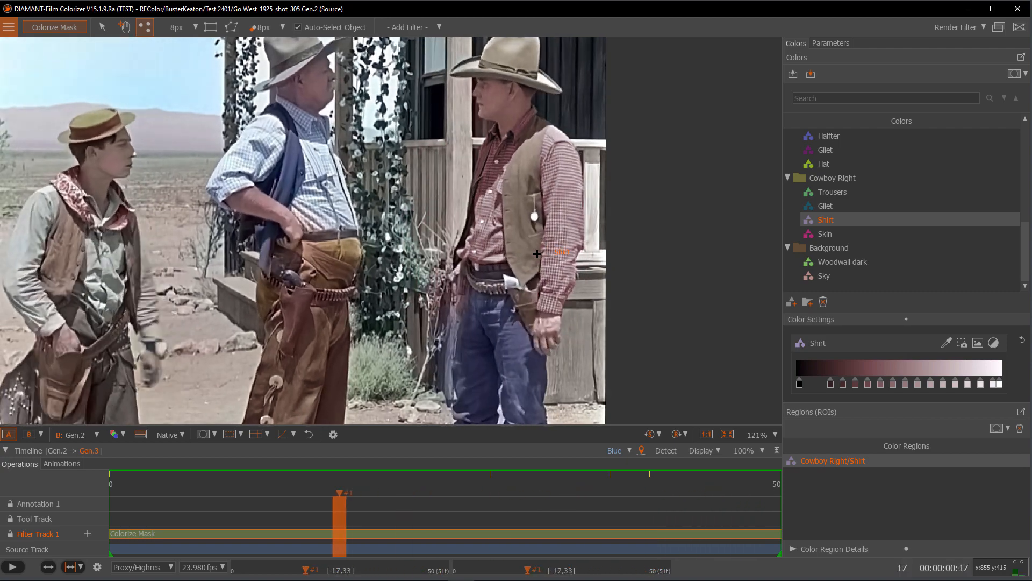
key("Right")
scroll(537, 259, "down", 3)
key("Right")
Play the rendered shot repeatedly, examining the shirt color in the full picture and close up
key("space")
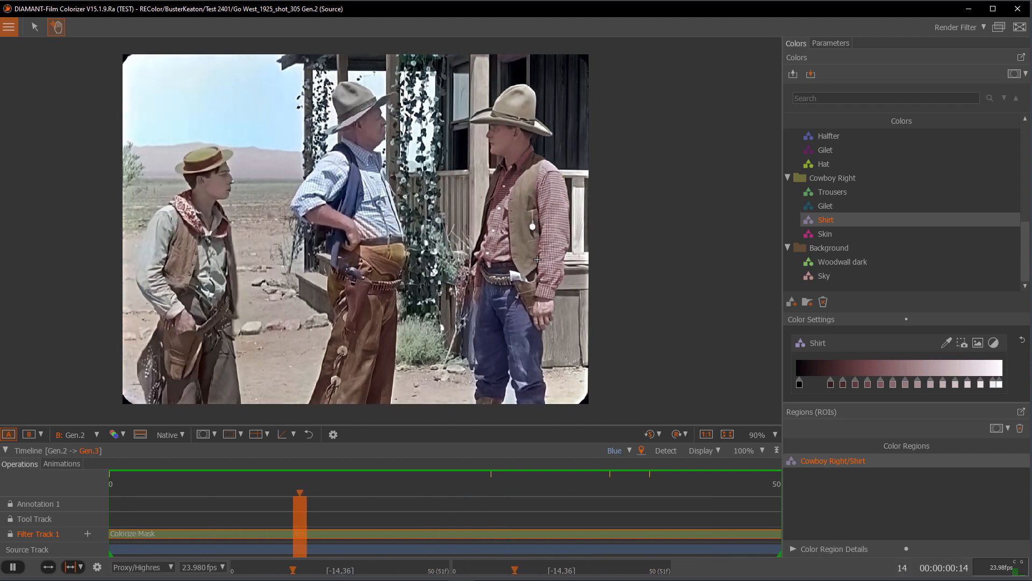
scroll(537, 261, "down", 1)
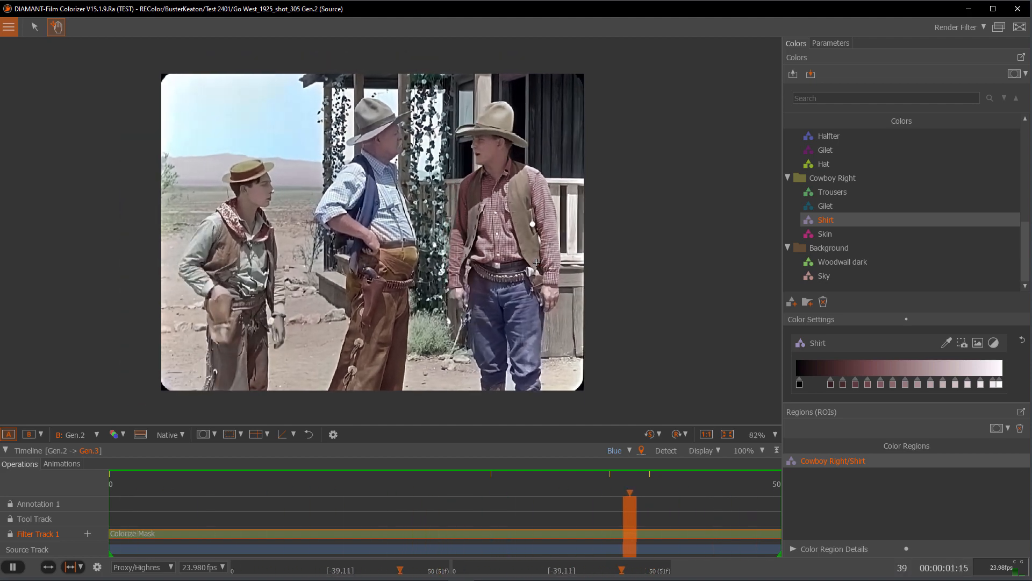
key("space")
key("Left")
key("Left")
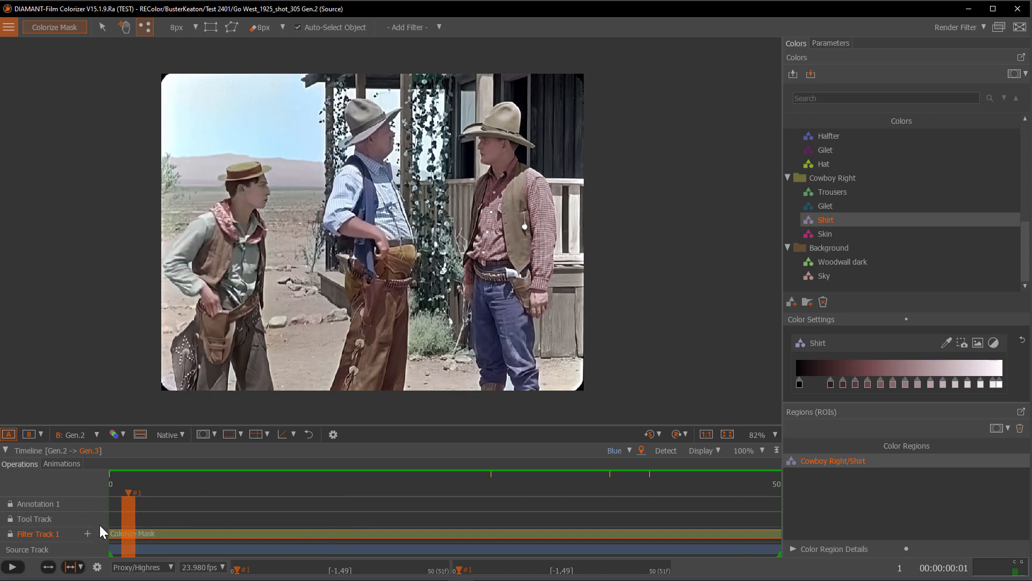
key("space")
scroll(361, 269, "up", 6)
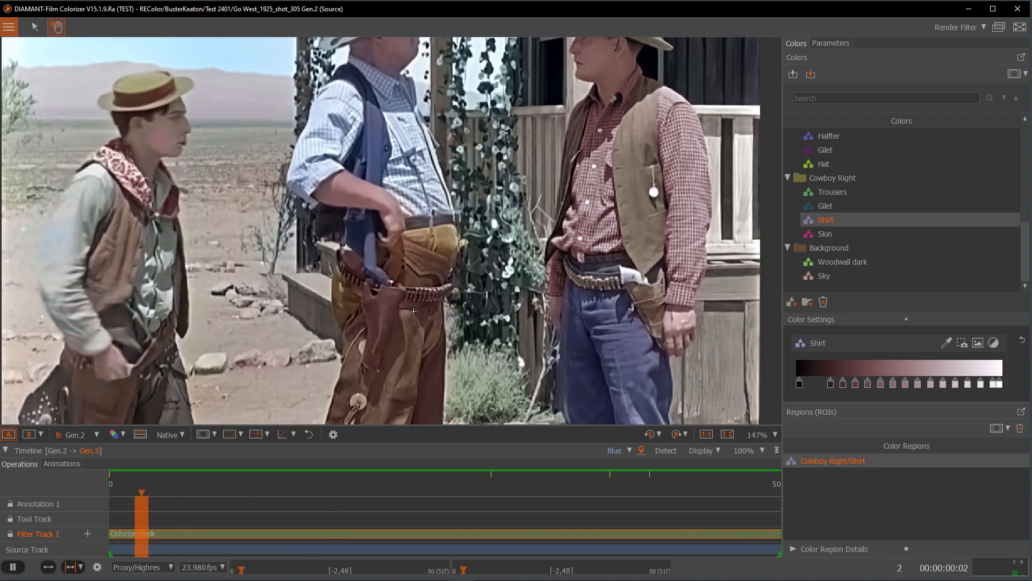
scroll(412, 310, "down", 4)
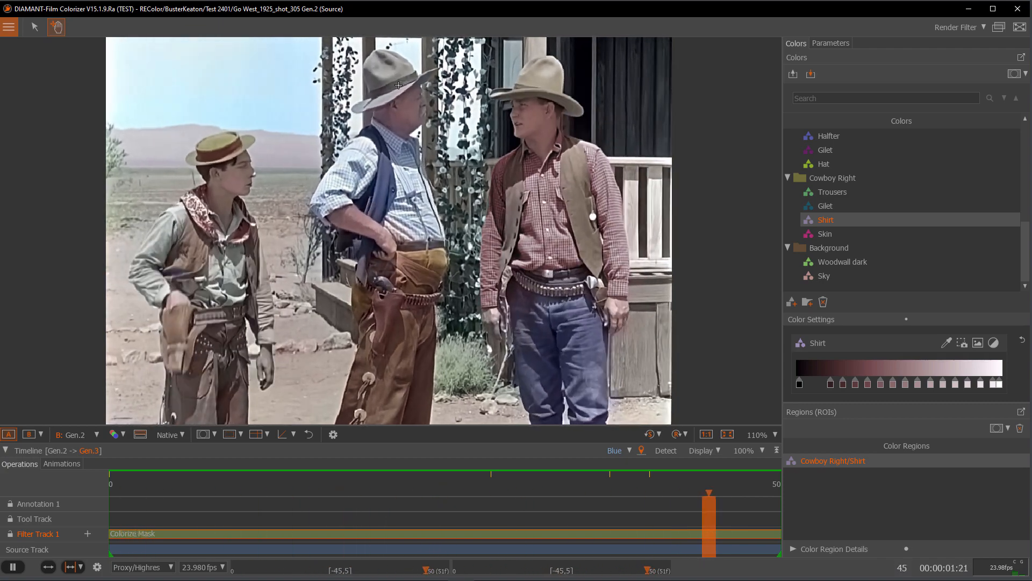
scroll(425, 207, "down", 3)
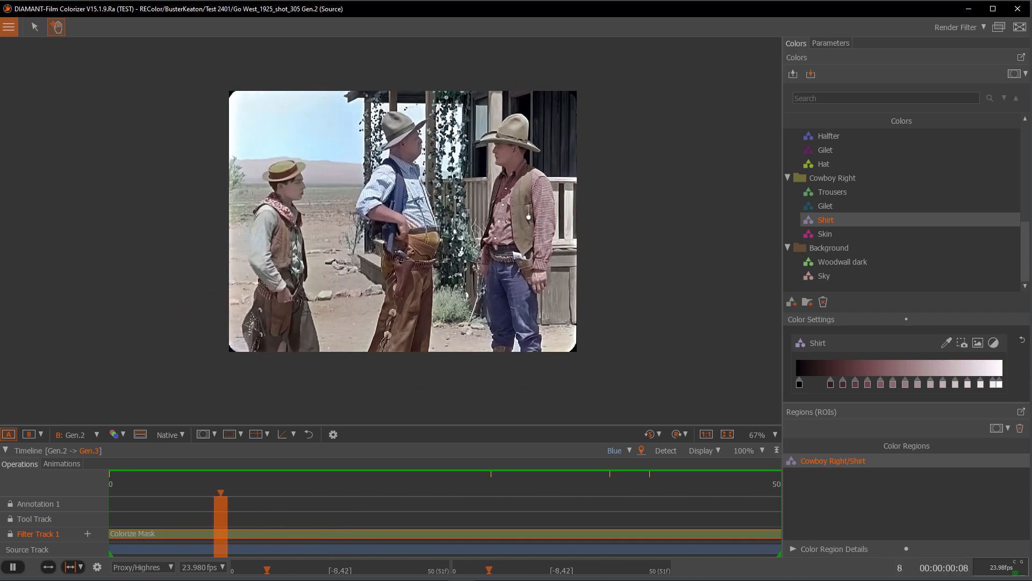
scroll(537, 342, "up", 8)
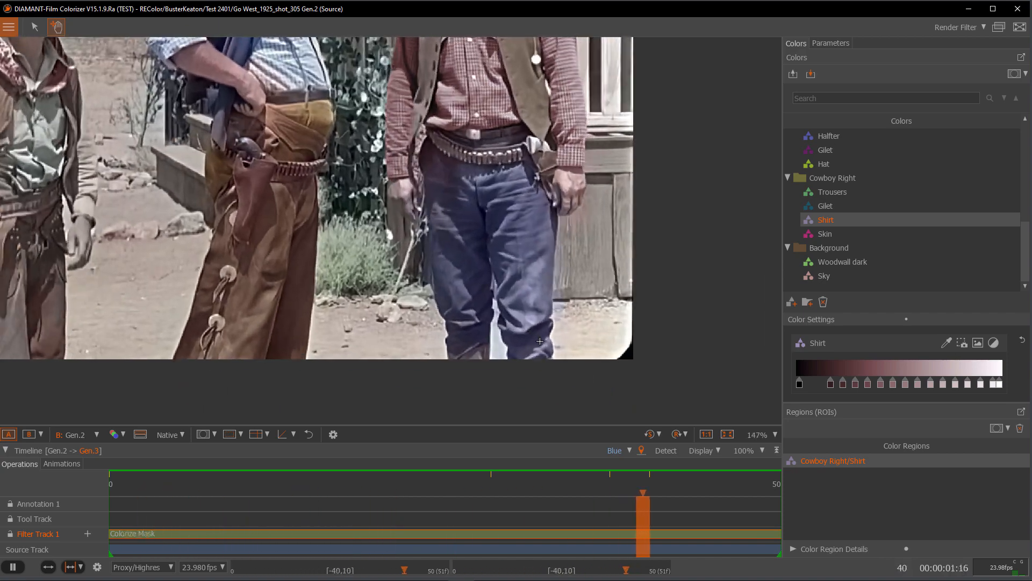
scroll(333, 241, "down", 2)
scroll(333, 241, "down", 1)
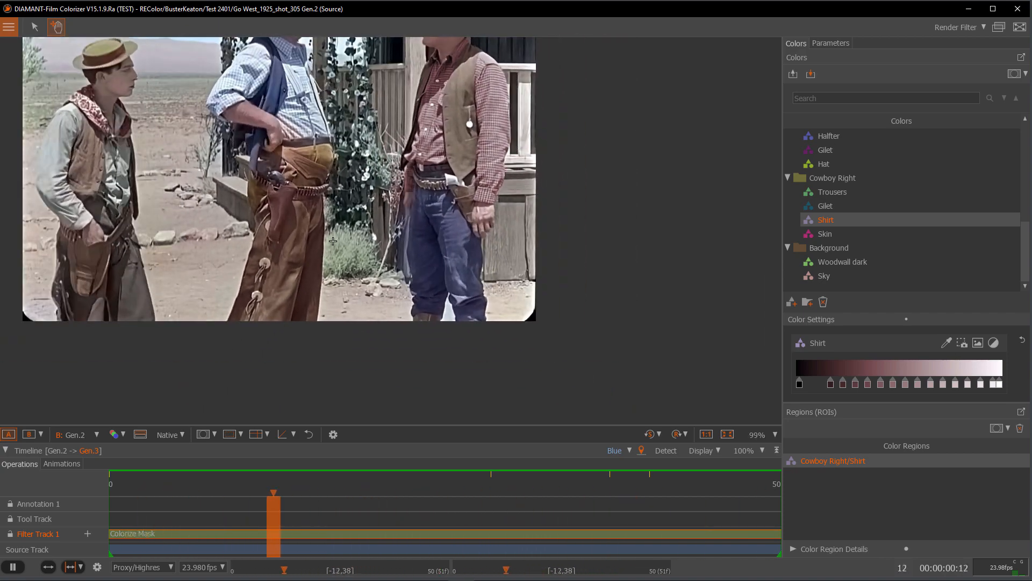
key("space")
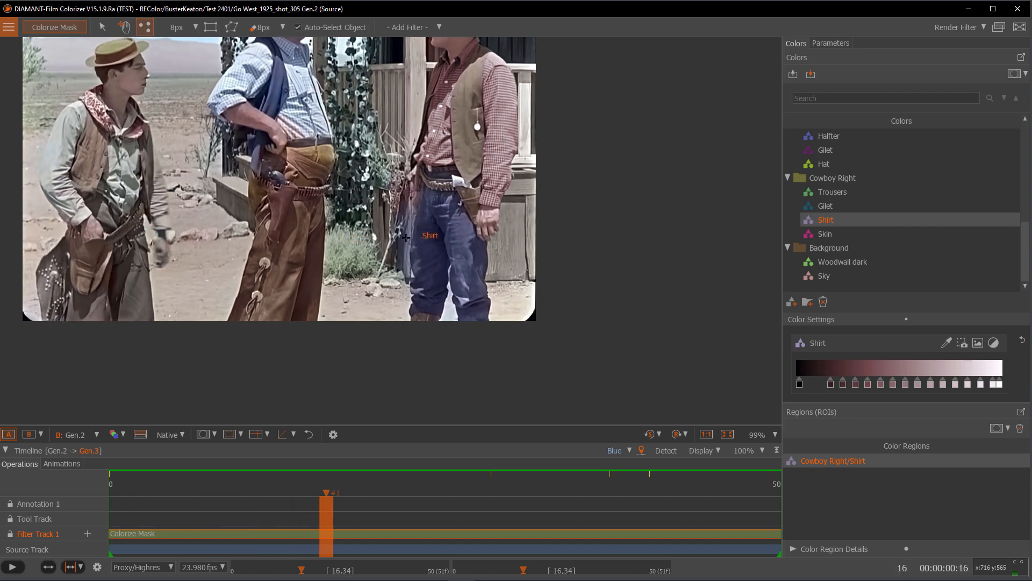
key("Home")
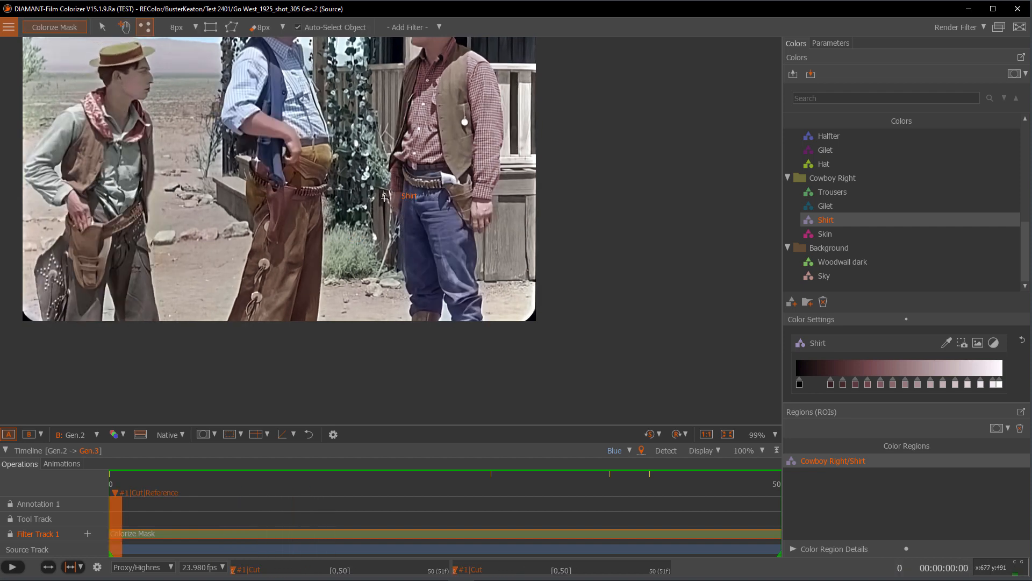
scroll(261, 209, "down", 2)
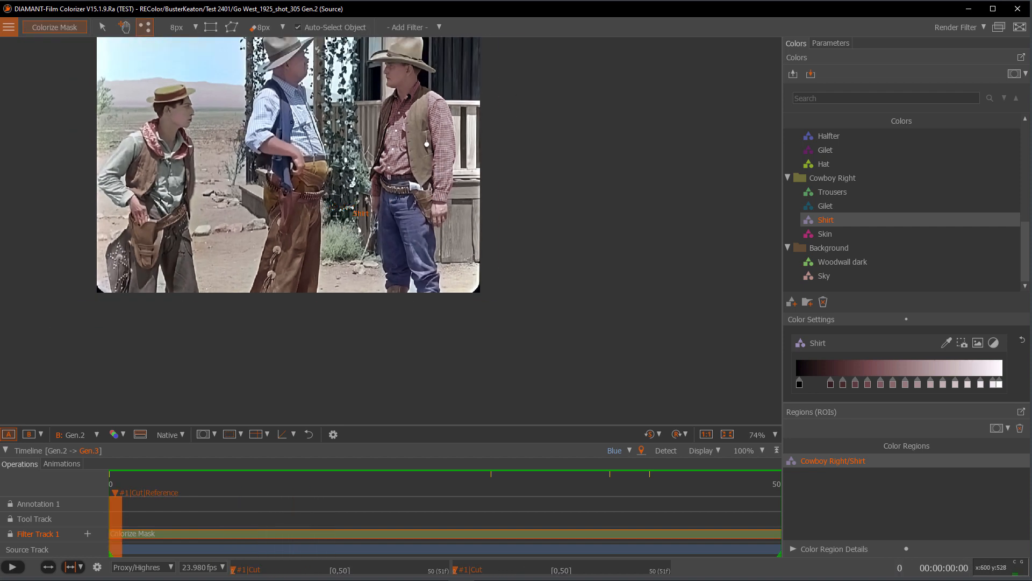
key("space")
key("space")
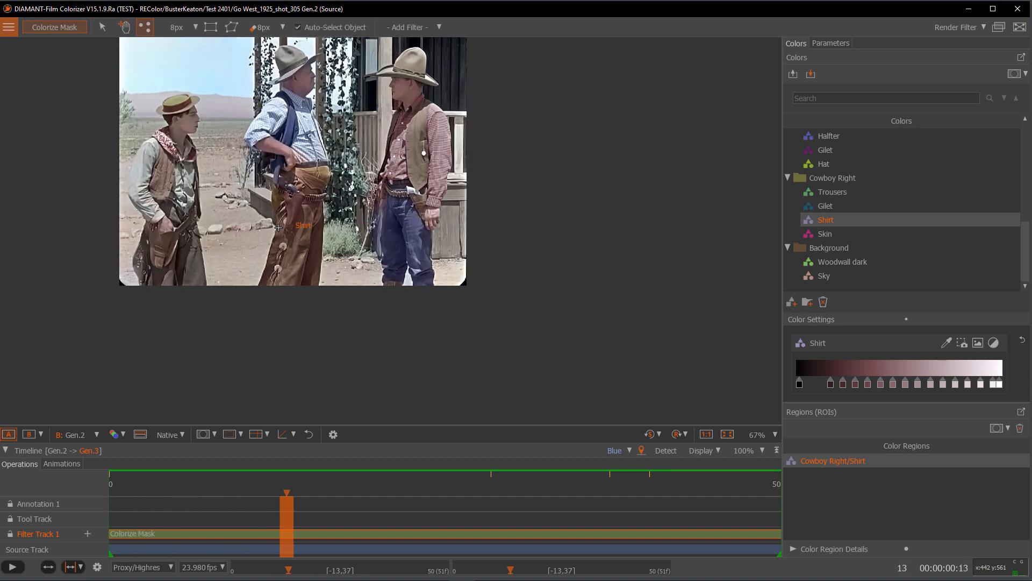
Examine the opening frames back and forth between frames 0 and 13, with all three cowboys in view
key("Left")
key("Left")
key("Left")
key("Left")
key("Left")
key("Left")
key("Left")
key("Left")
key("Left")
key("Left")
key("Left")
key("Left")
key("Left")
key("Right")
key("Right")
key("Right")
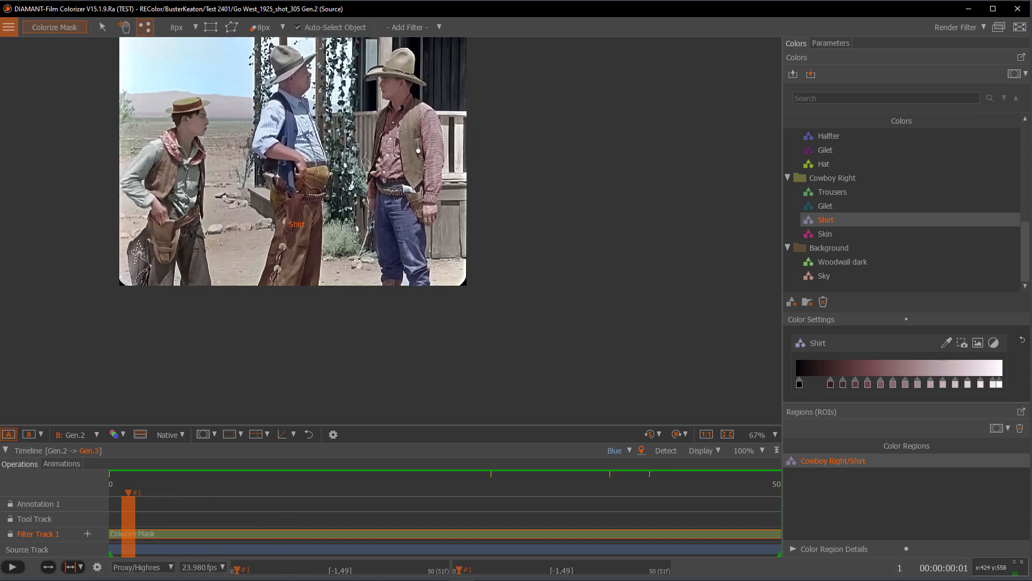
key("Left")
key("Left")
key("Left")
key("Right")
key("Right")
key("Right")
key("Right")
key("Right")
key("Right")
key("Right")
key("Right")
key("Right")
key("Right")
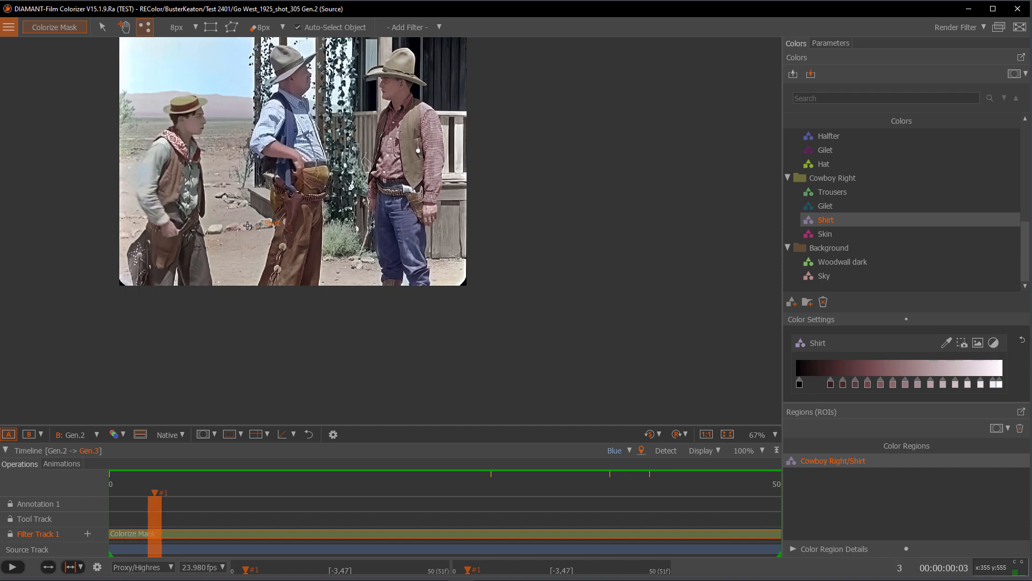
key("Left")
key("Left")
key("Left")
key("Left")
key("Left")
key("Left")
key("Left")
key("Left")
key("Left")
key("Left")
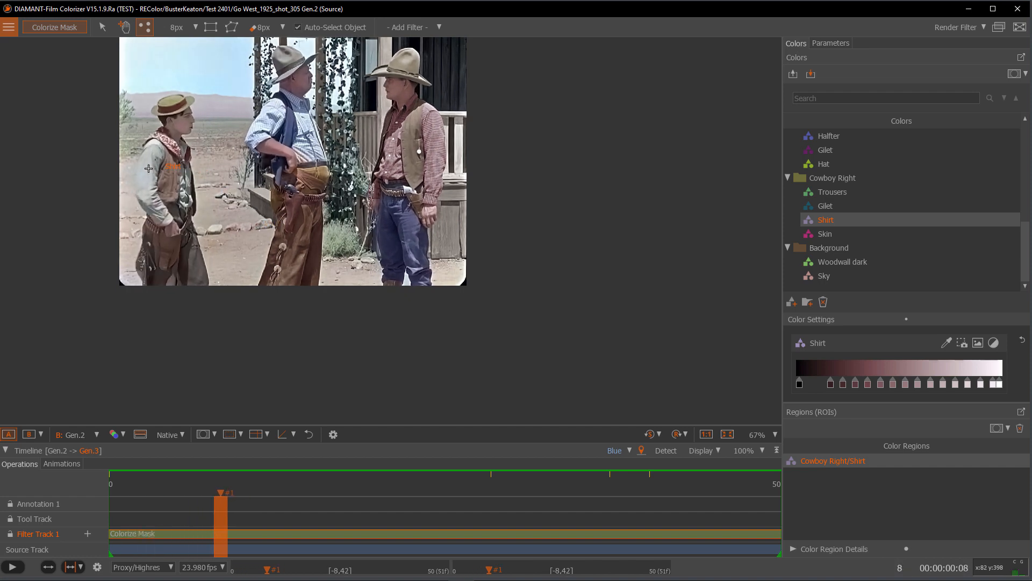
Play the shot again close up, then examine the frames backward from 14 to 4
key("space")
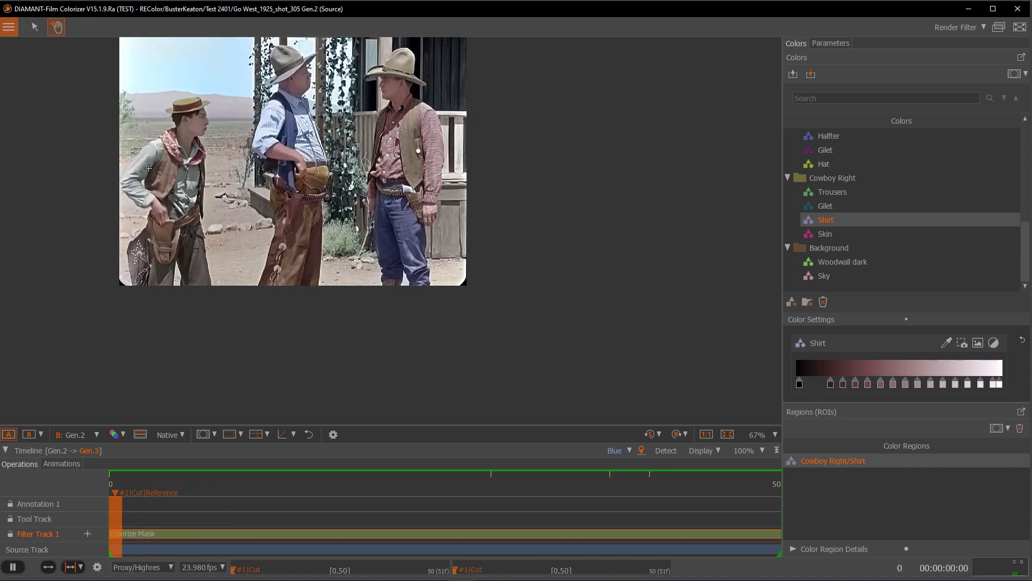
scroll(228, 211, "up", 1)
scroll(230, 211, "up", 5)
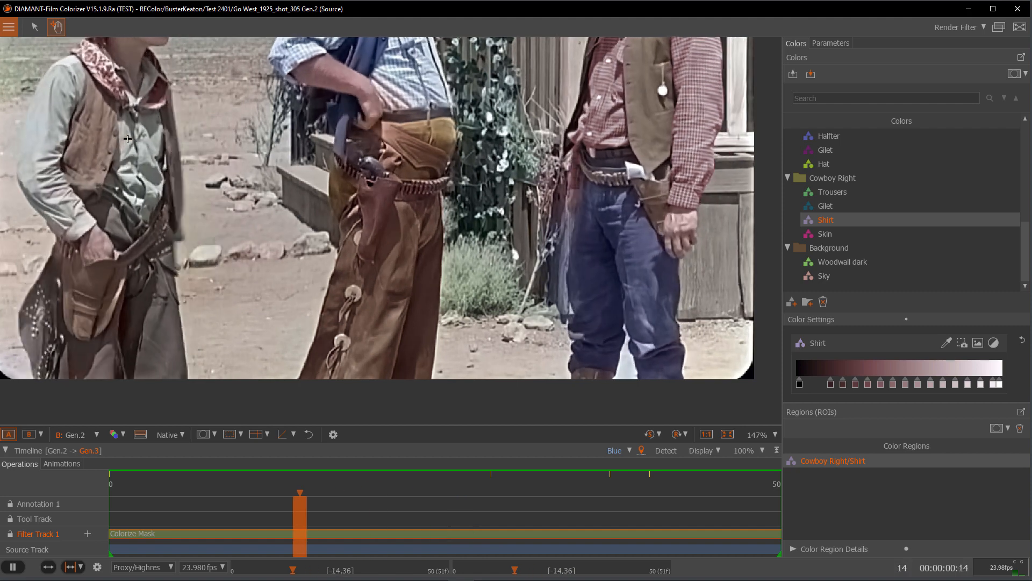
key("space")
key("Left")
key("Left")
key("Left")
key("Left")
key("Left")
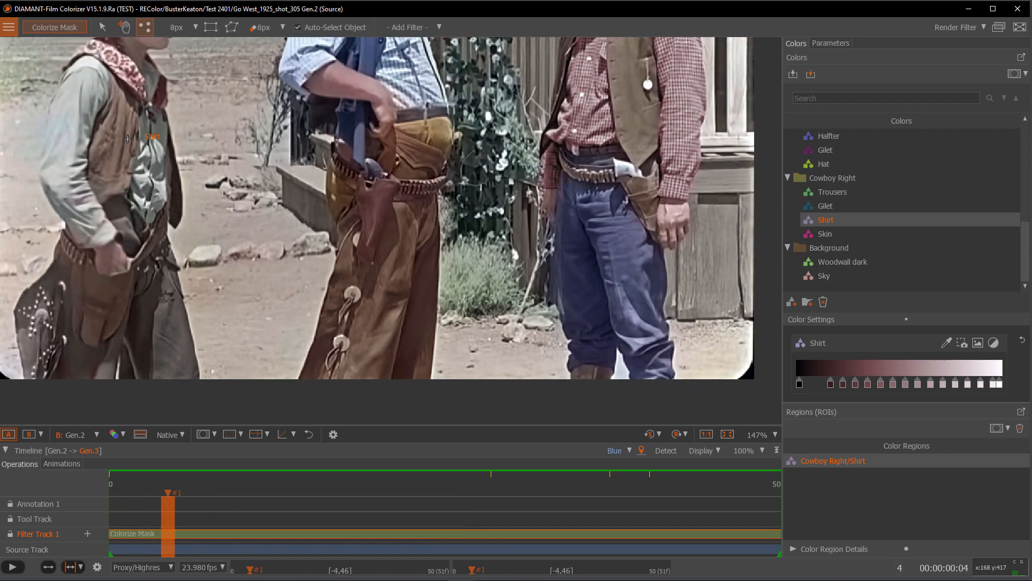
Add a second filter track with another Colorize Mask filter across the whole shot
scroll(141, 180, "down", 3)
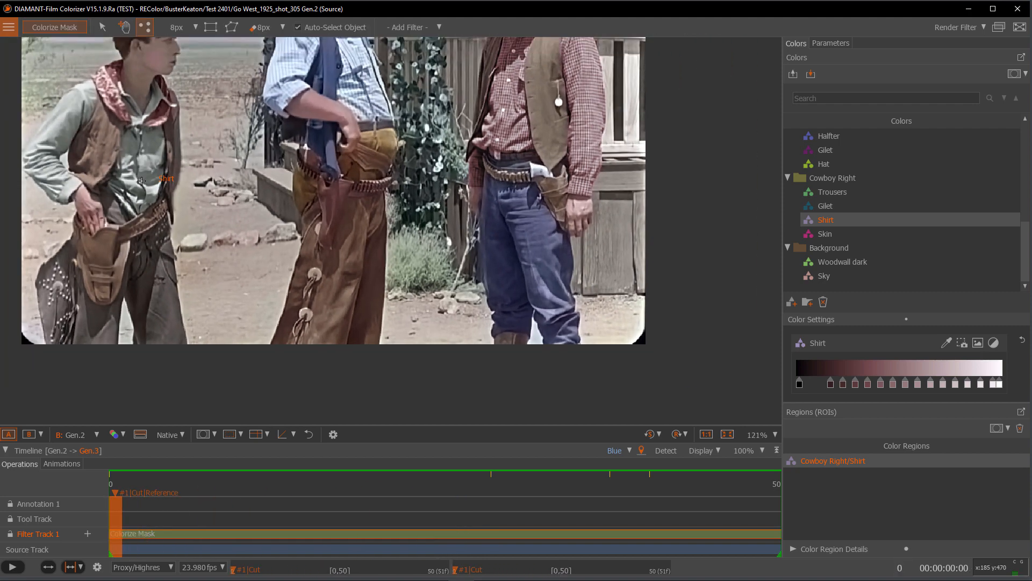
left_click(86, 534)
left_click(147, 281)
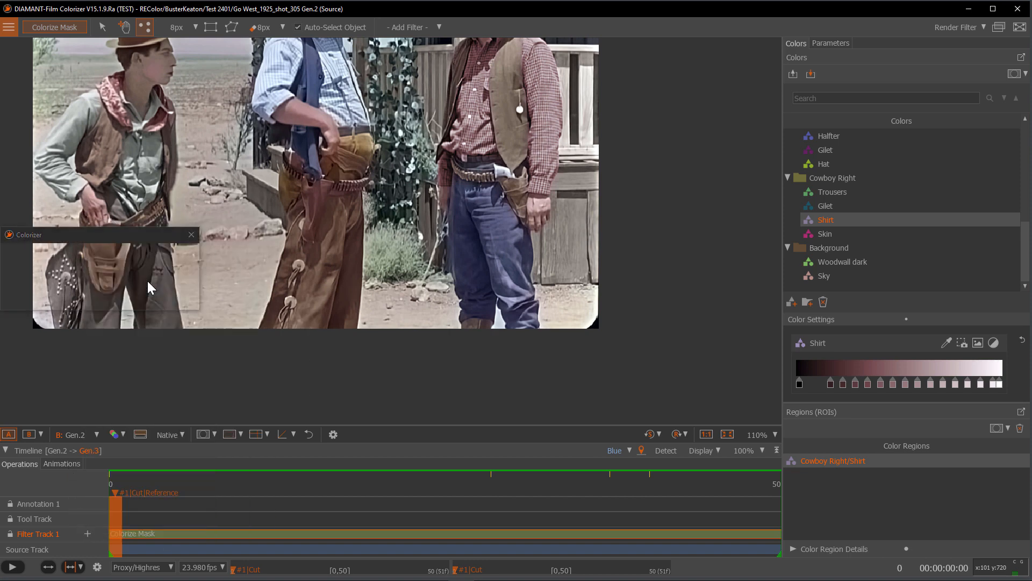
left_click(50, 298)
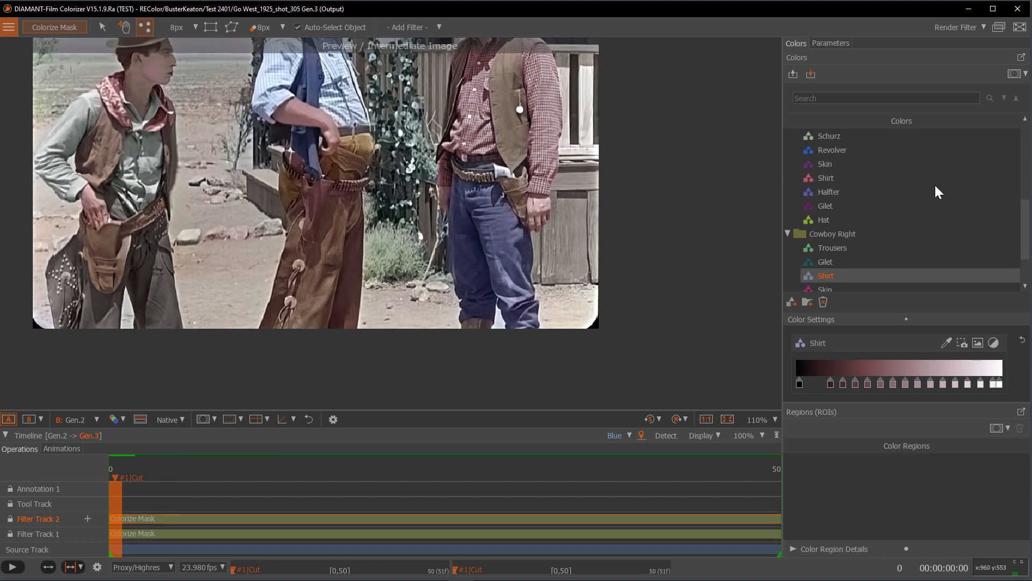
Choose the Gilet color from the BK group and mark the left cowboy's vest as its region on frame 0, with the mask shown
scroll(937, 190, "up", 5)
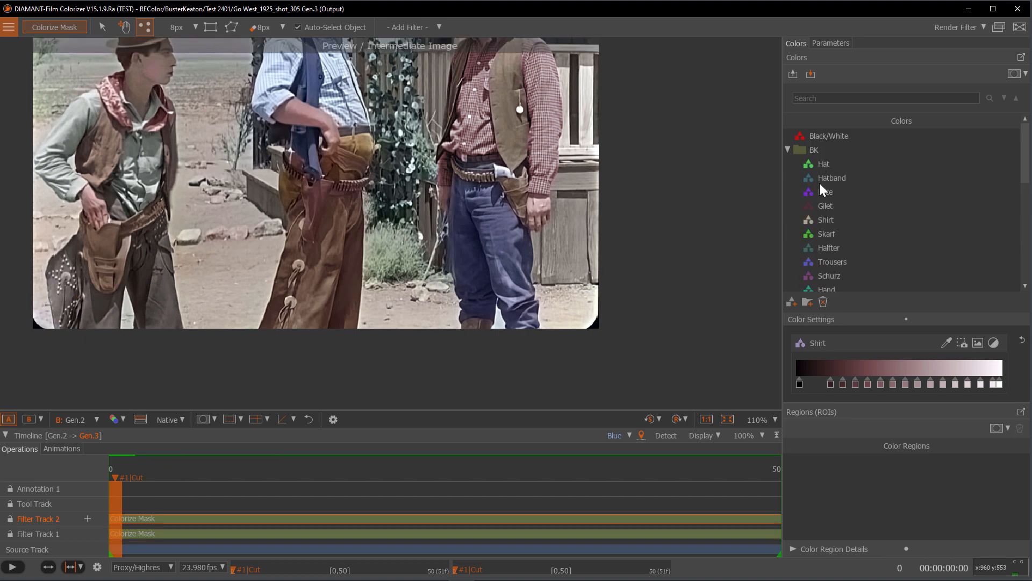
left_click(826, 206)
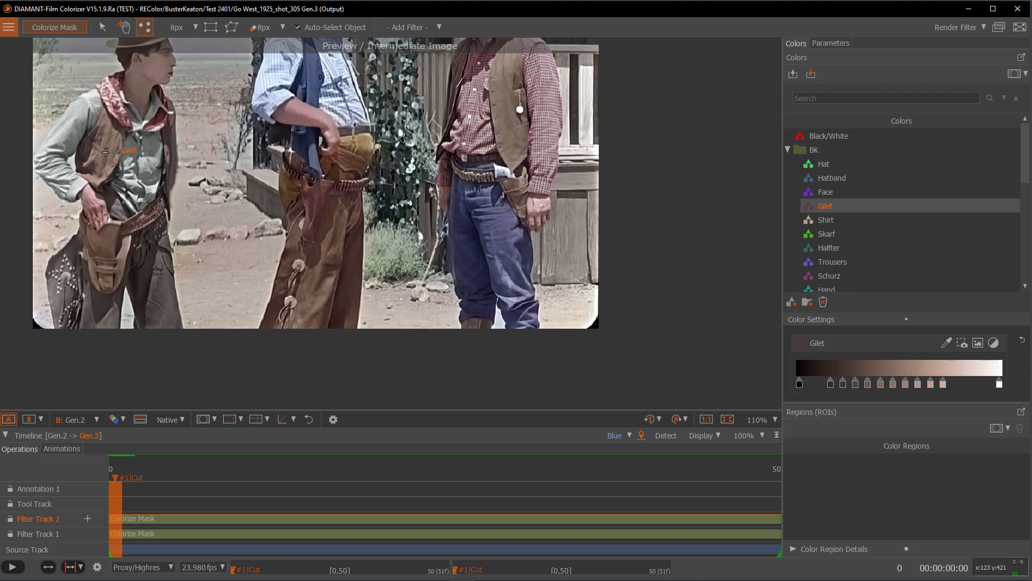
left_click(105, 152)
key("m")
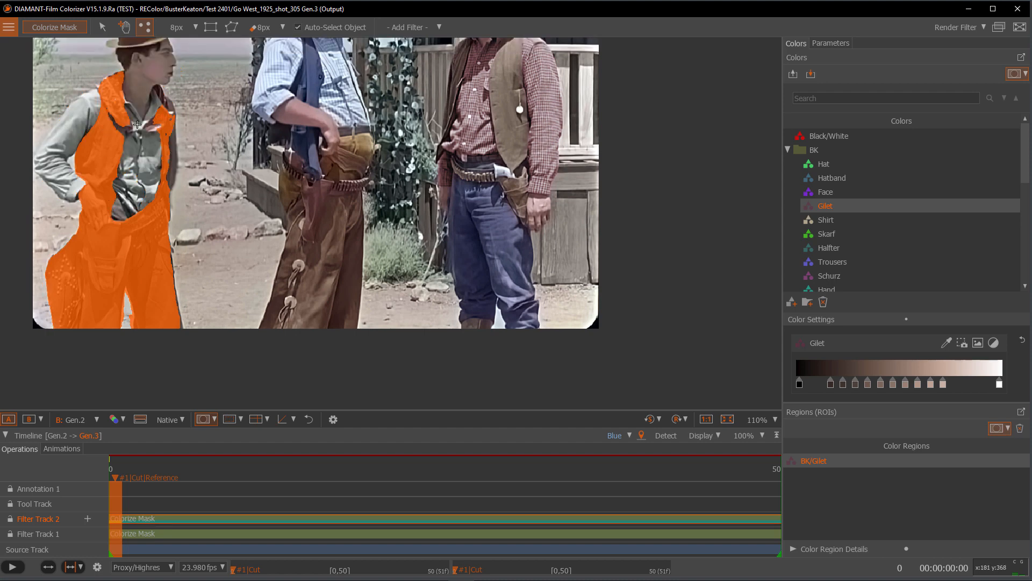
Exclude the left cowboy's scarf, trousers, holster and studded chaps from the Gilet region on frame 0
right_click(82, 270)
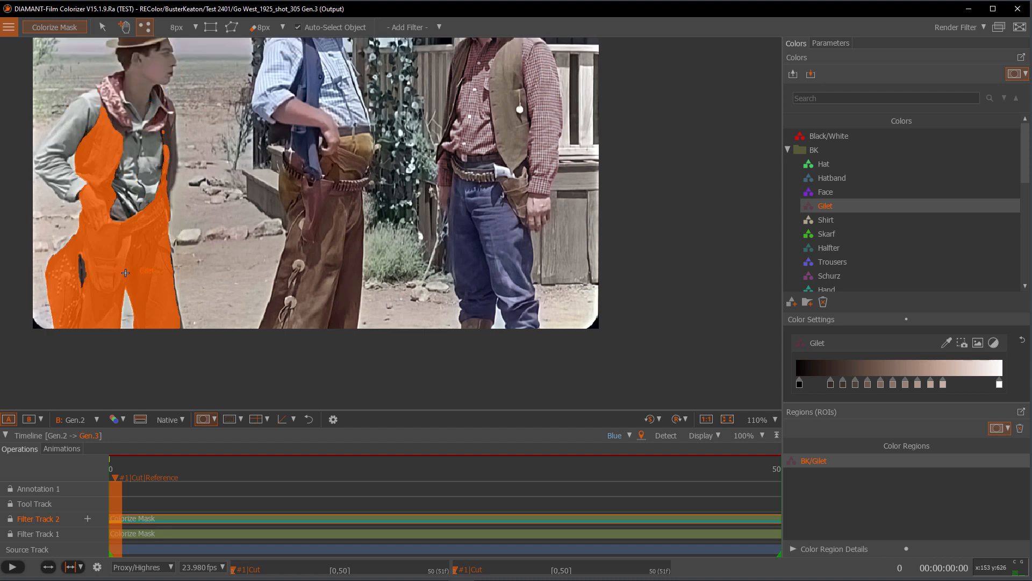
right_click(143, 276)
right_click(153, 293)
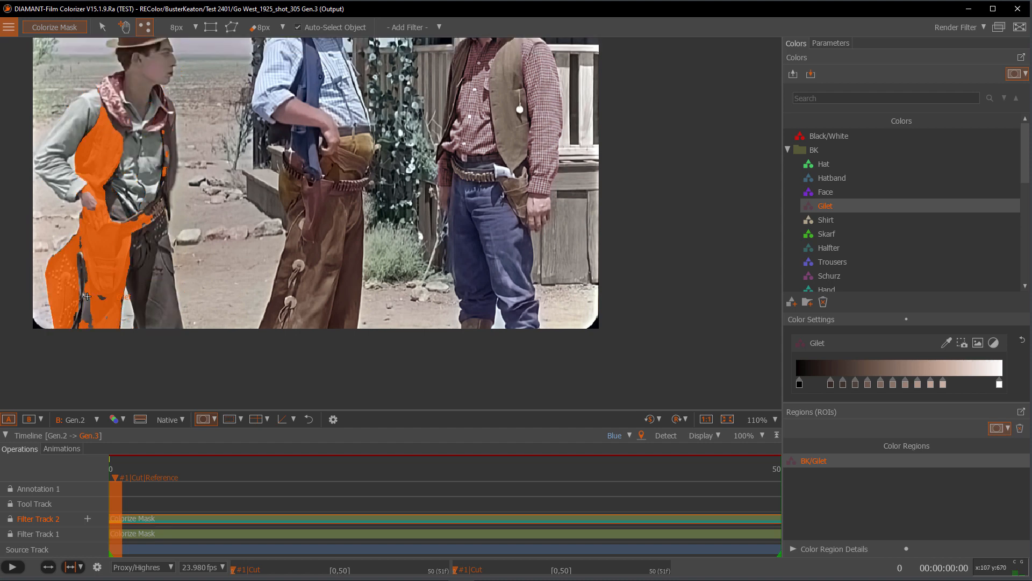
right_click(109, 274)
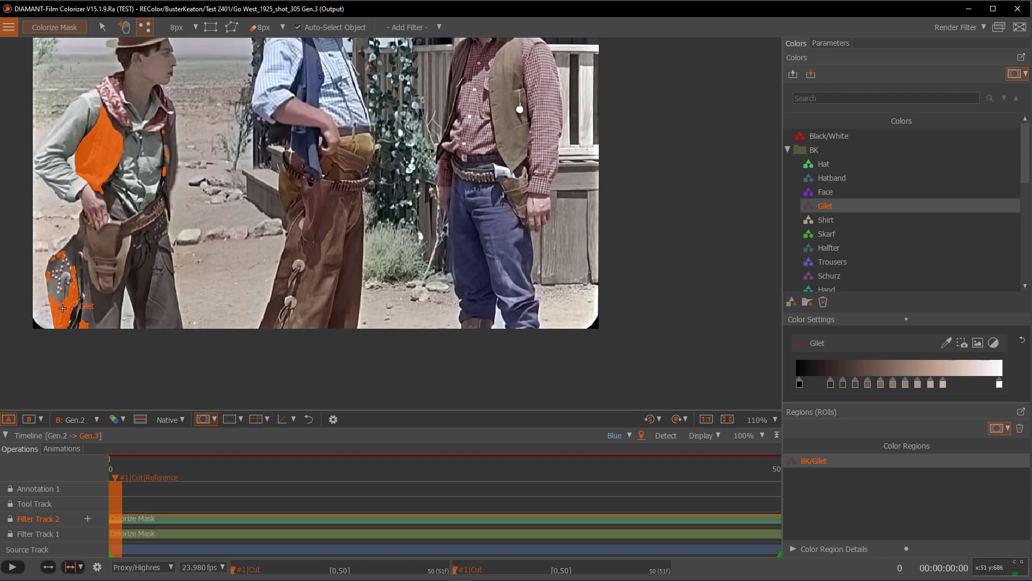
right_click(63, 307)
right_click(61, 254)
right_click(49, 274)
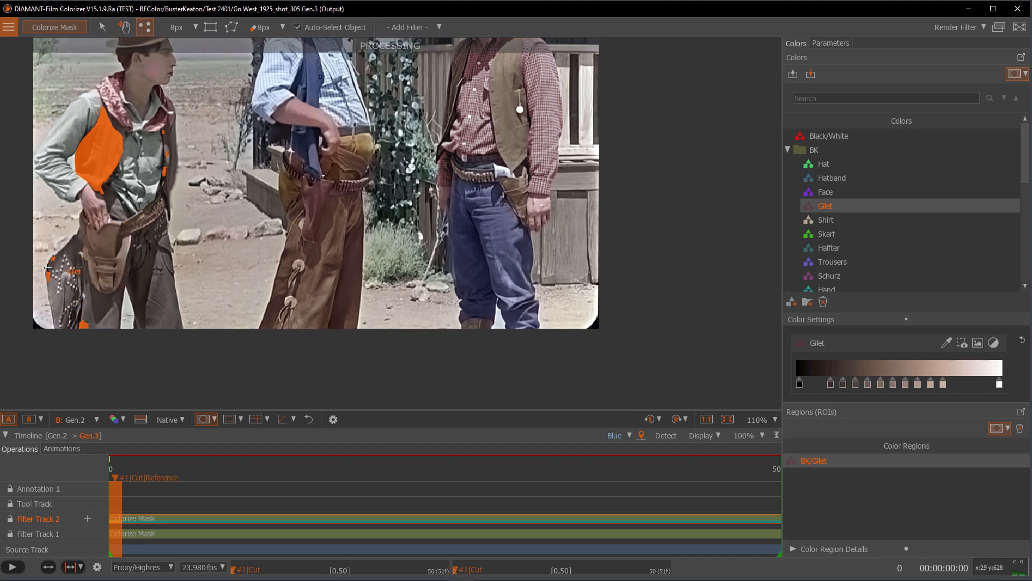
right_click(52, 257)
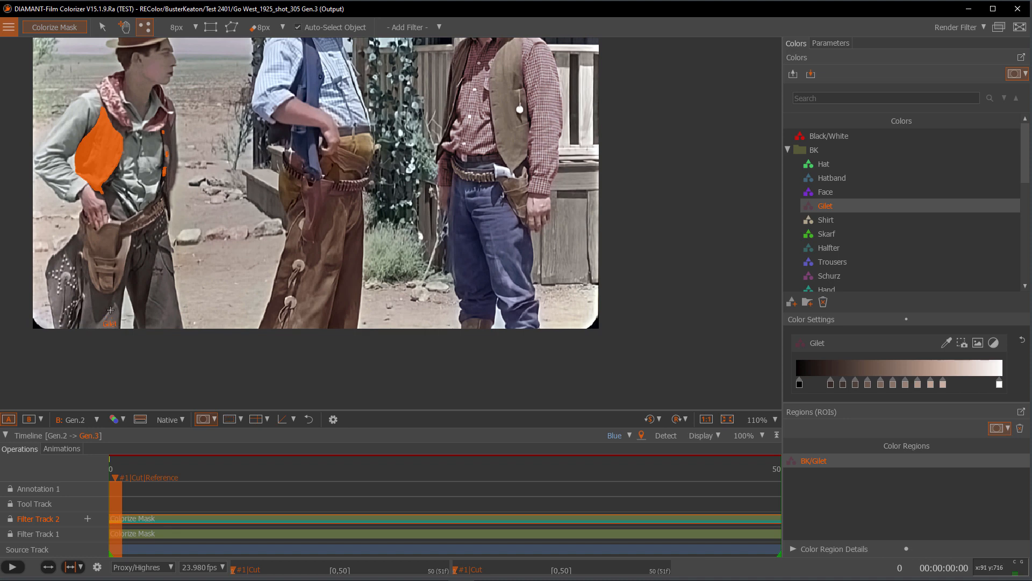
Add the narrow strip of vest beside the shirt front to the left cowboy's Gilet region on frame 0
scroll(116, 172, "up", 4)
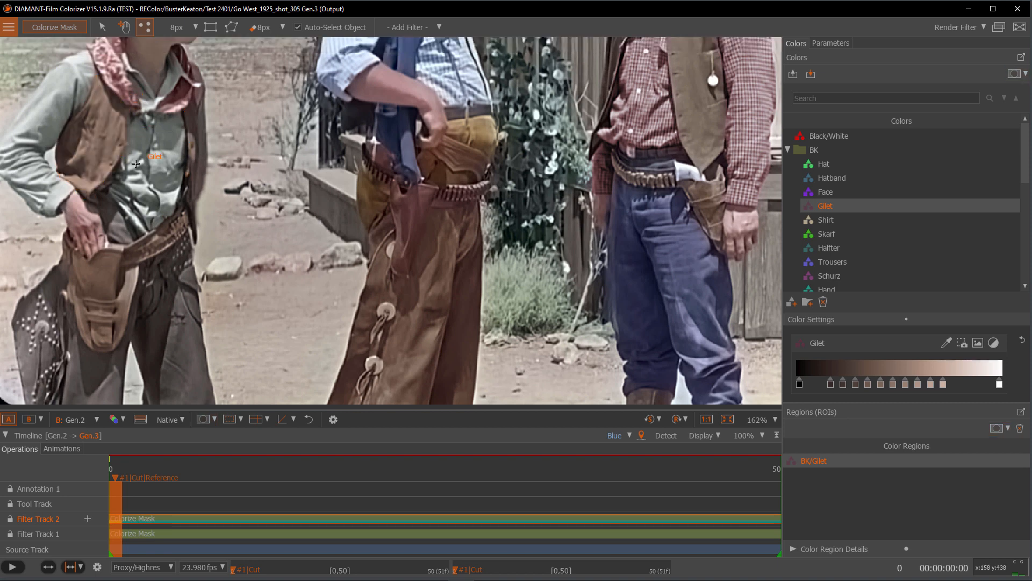
left_click(192, 127)
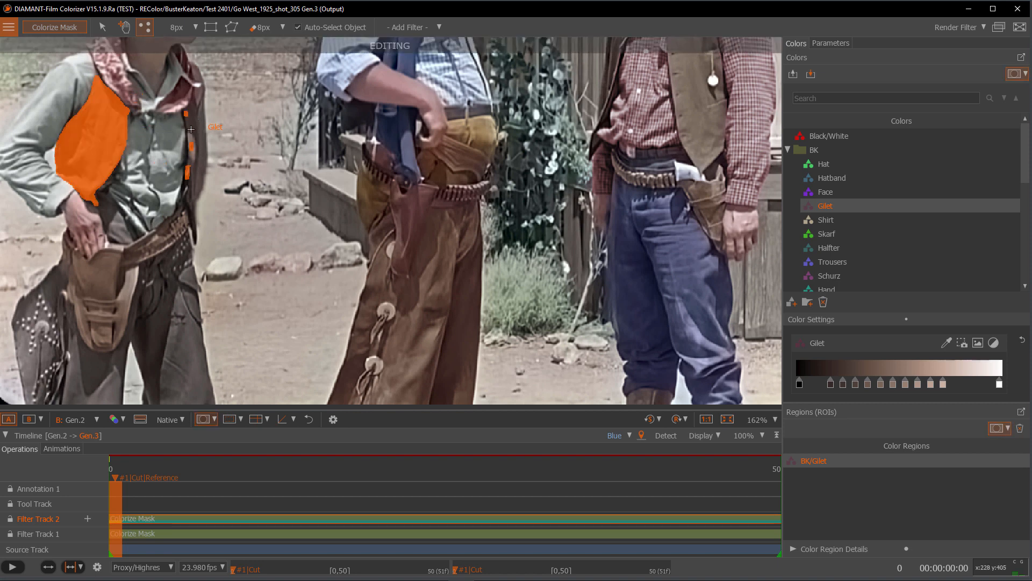
key("ctrl+z")
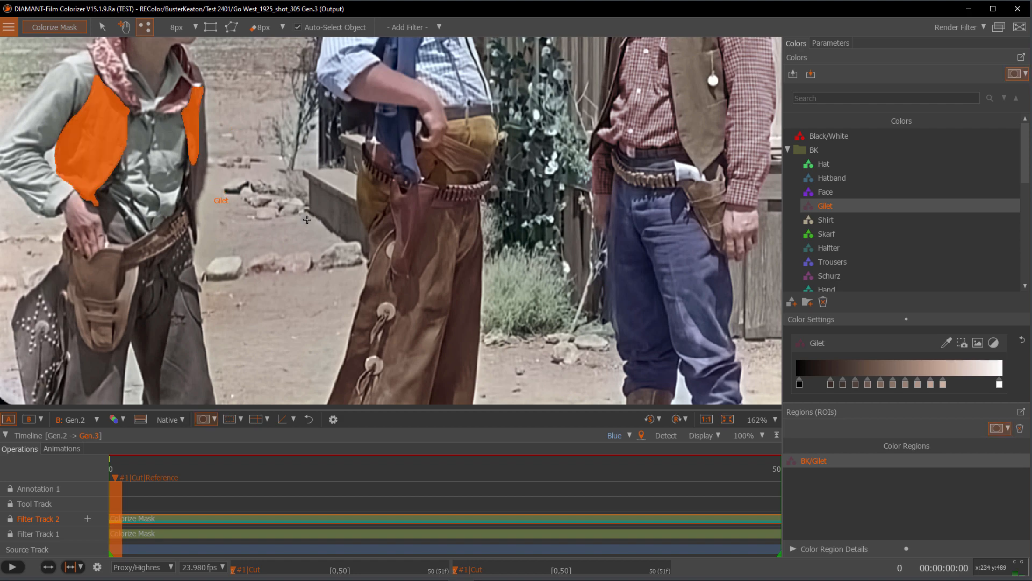
Choose the Shirt color from the BK group and mark the left cowboy's sleeve, excluding his head, scarf, hand and legwear
left_click(824, 220)
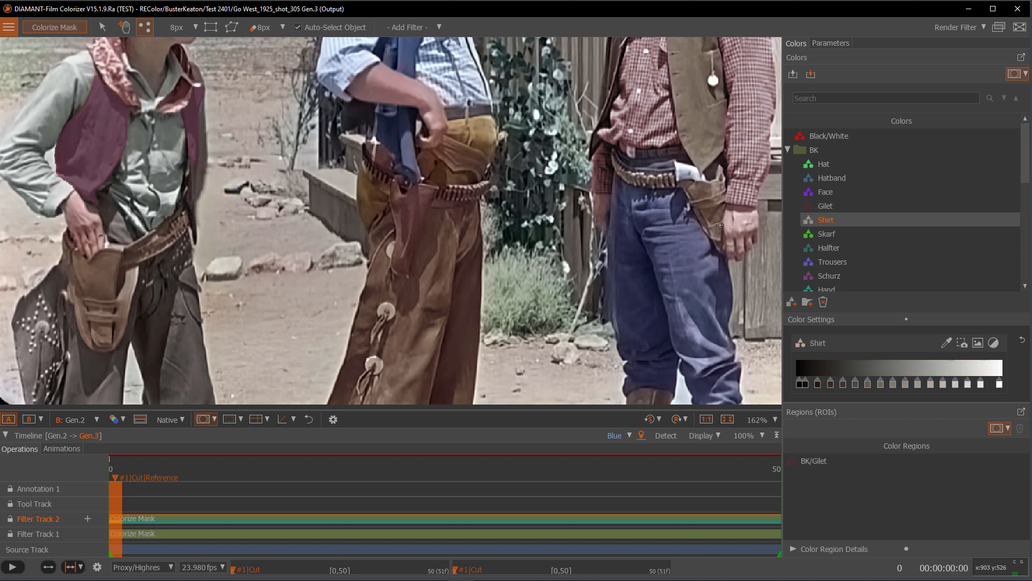
left_click(51, 115)
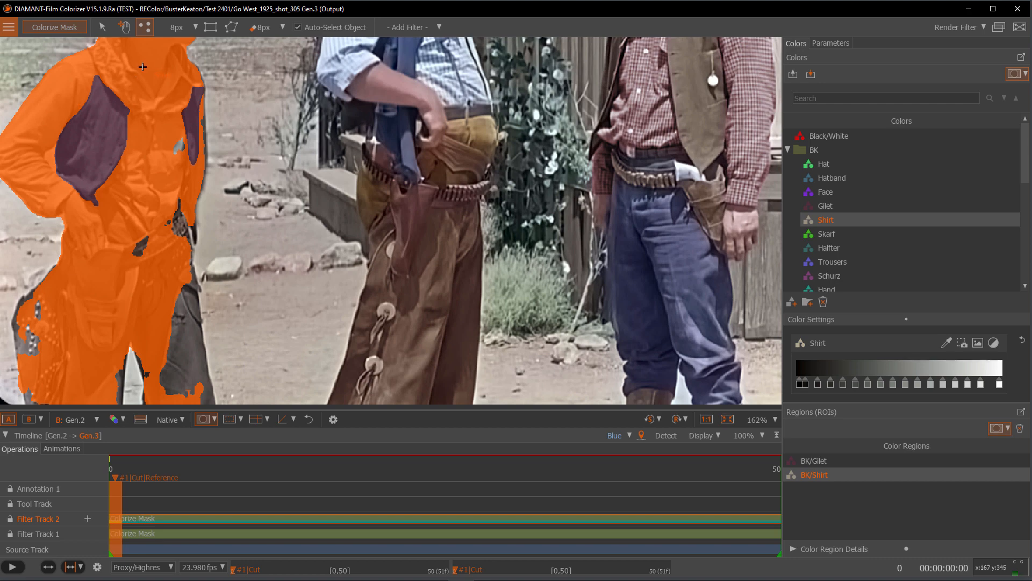
right_click(145, 65)
right_click(67, 327)
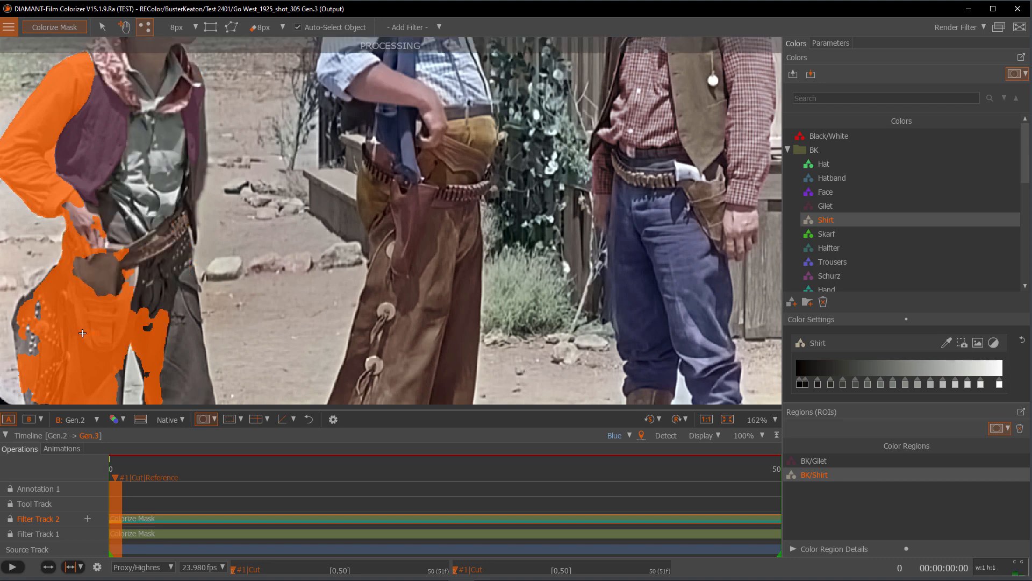
right_click(97, 222)
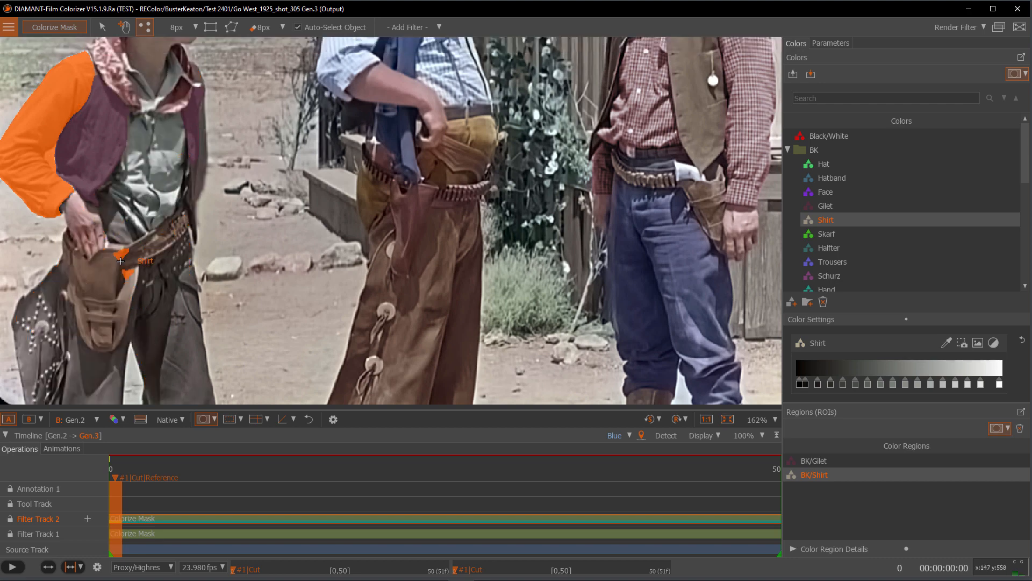
scroll(169, 290, "down", 5)
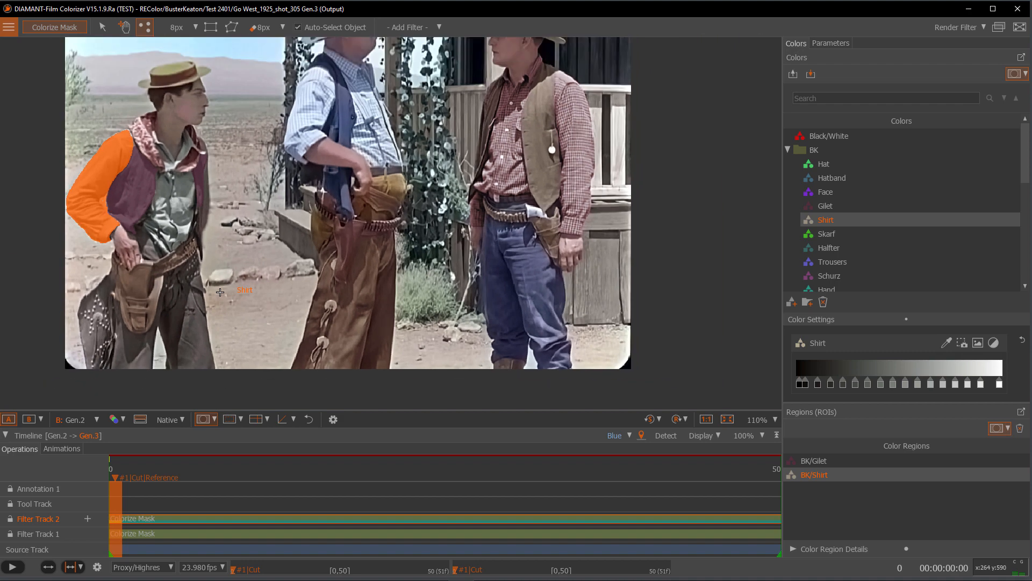
Extend the Shirt region over the left cowboy's shirt front down to the belt on frame 0
scroll(175, 218, "up", 4)
left_click(159, 246)
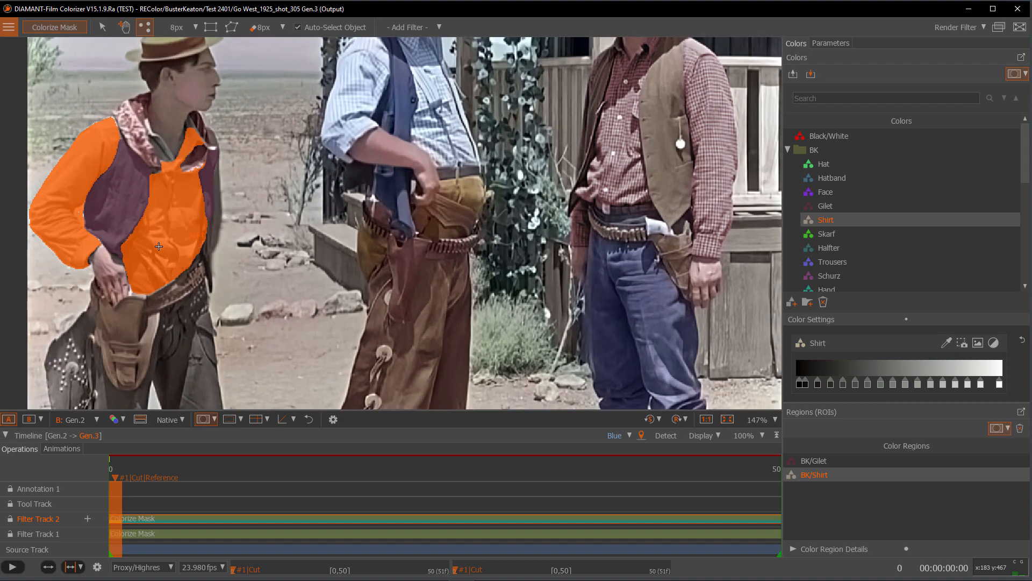
right_click(138, 271)
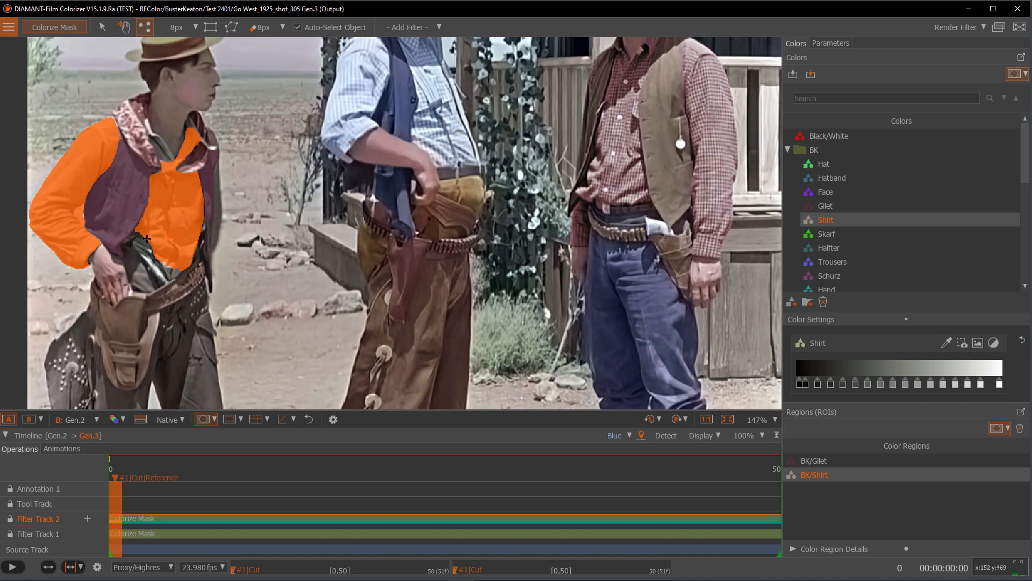
left_click(143, 247)
Compare frame 0 with the mask shown and hidden, examining the edges of the left cowboy's shirt and vest regions
key("m")
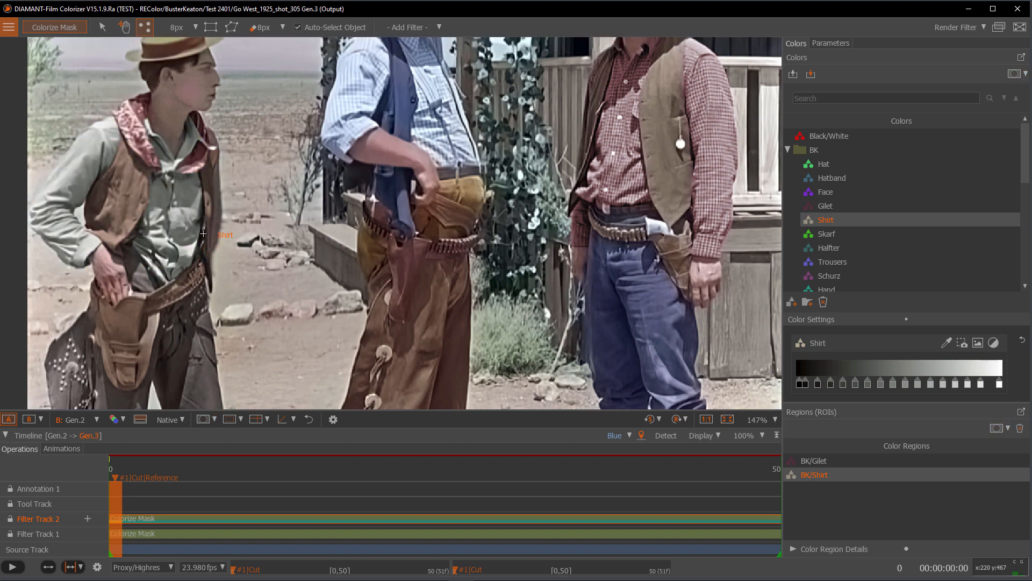
key("m")
scroll(218, 175, "up", 4)
key("m")
key("m")
key("m")
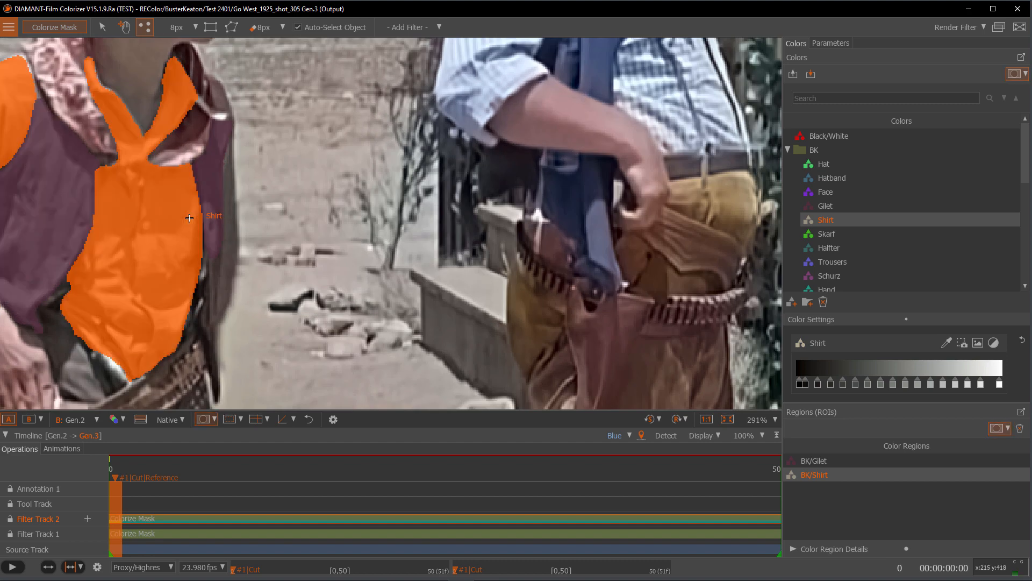
key("m")
key("m")
key("m")
key("m")
key("m")
key("m")
key("m")
scroll(229, 197, "down", 6)
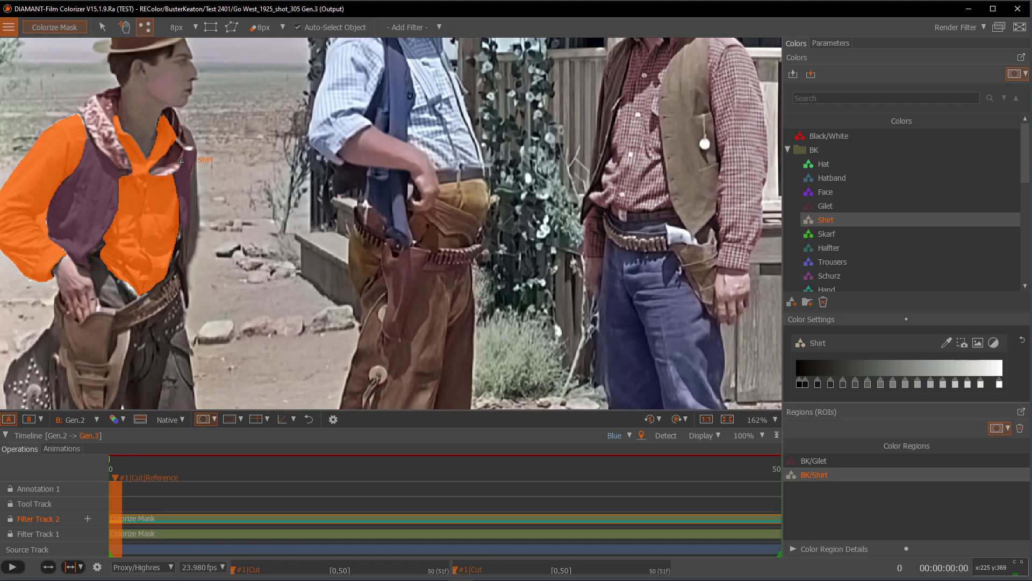
scroll(123, 202, "up", 4)
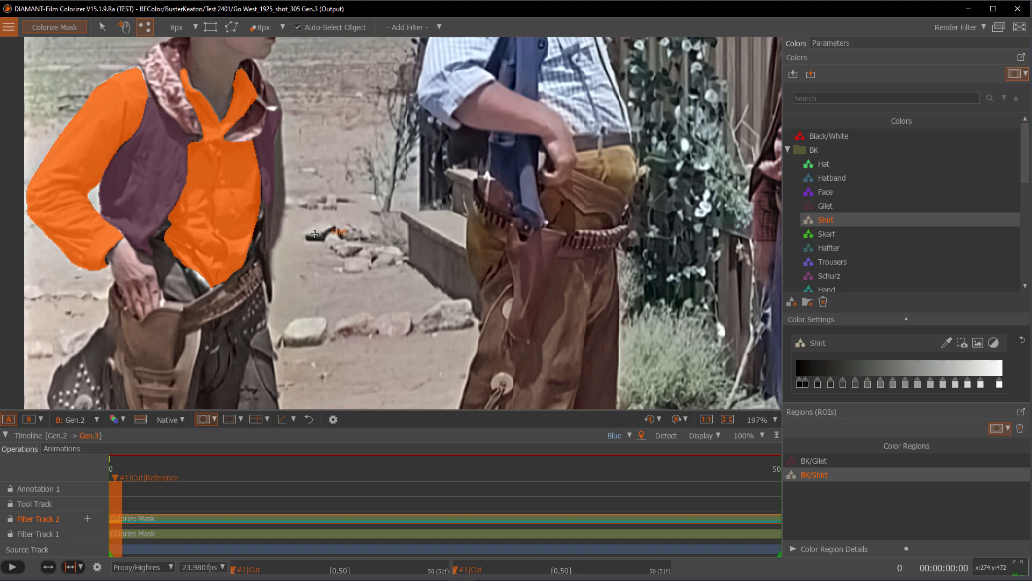
key("m")
scroll(314, 234, "down", 4)
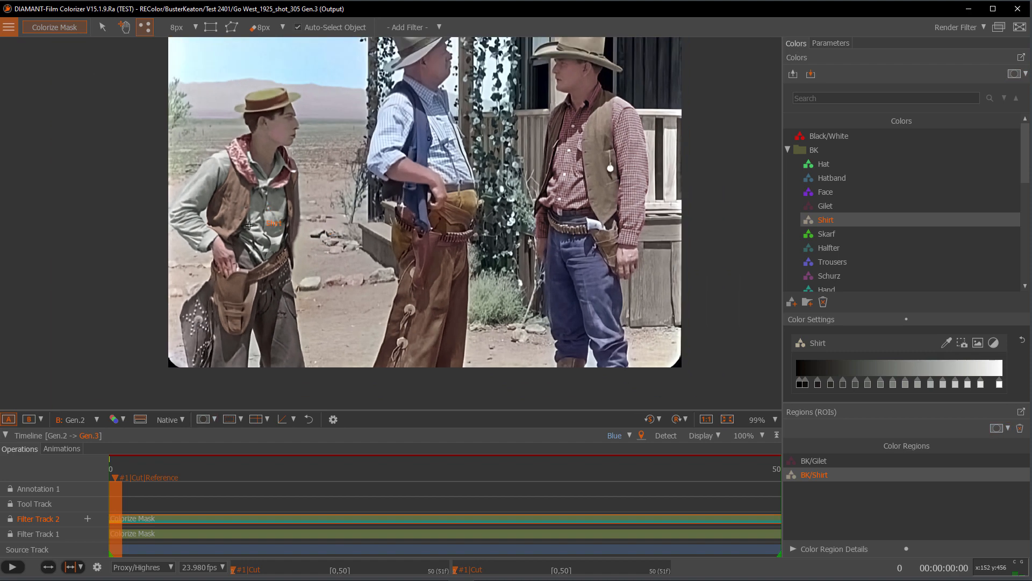
Advance frame by frame from frame 0 to 9, examining the left cowboy's shirt and vest regions with the mask shown
key("Right")
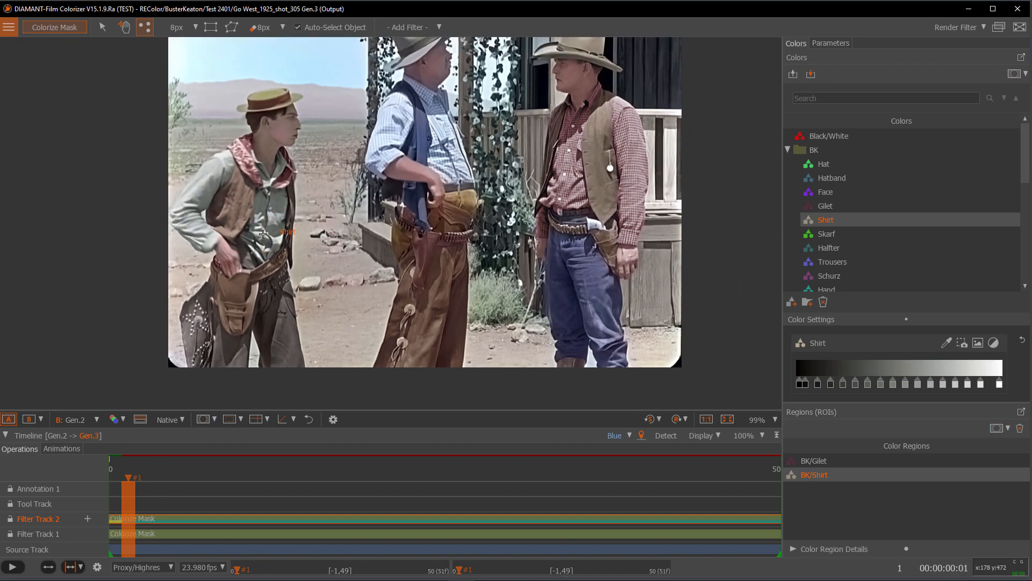
key("m")
key("Right")
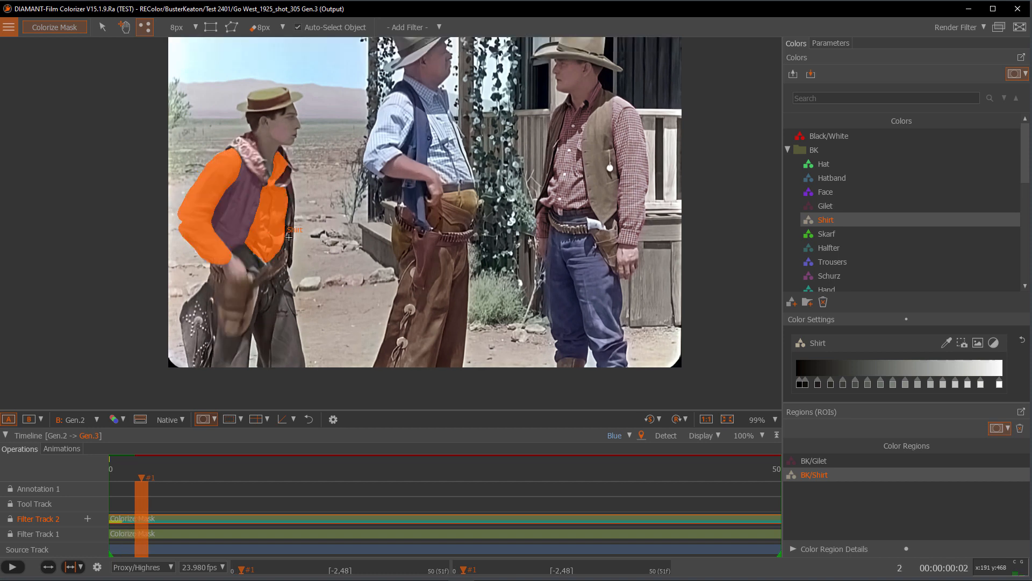
key("Right")
key("Right")
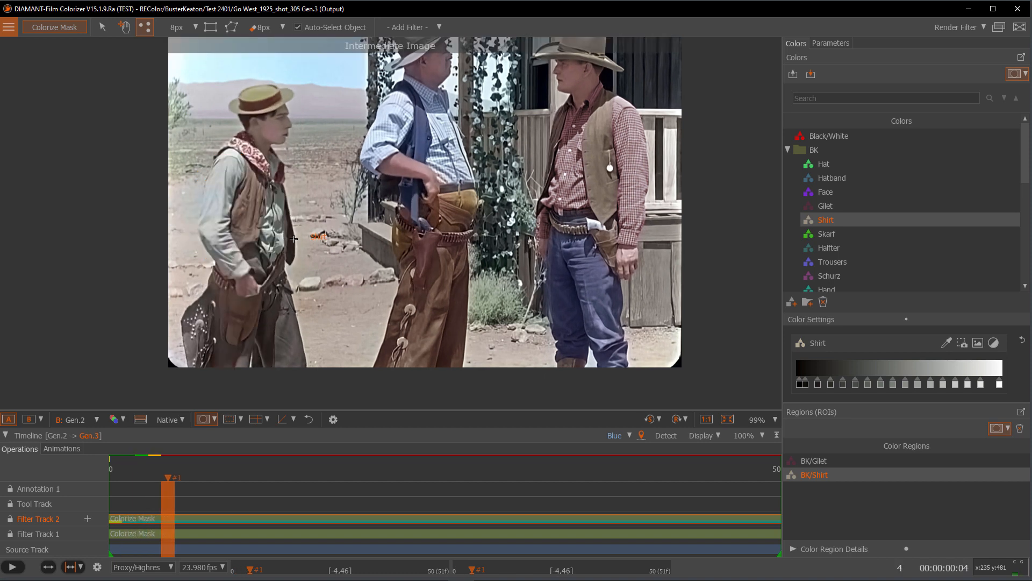
key("Right")
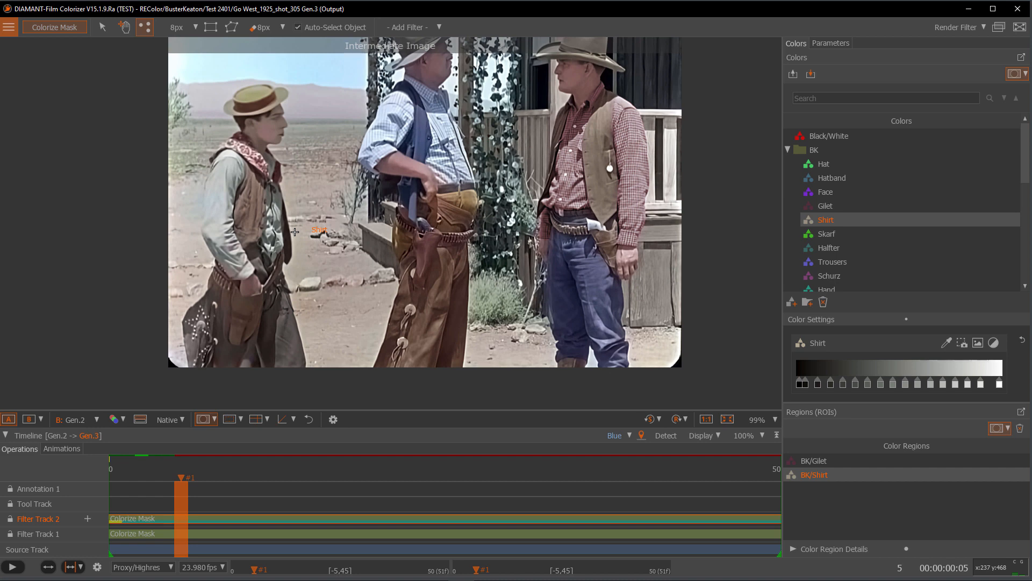
key("Right")
key("Right")
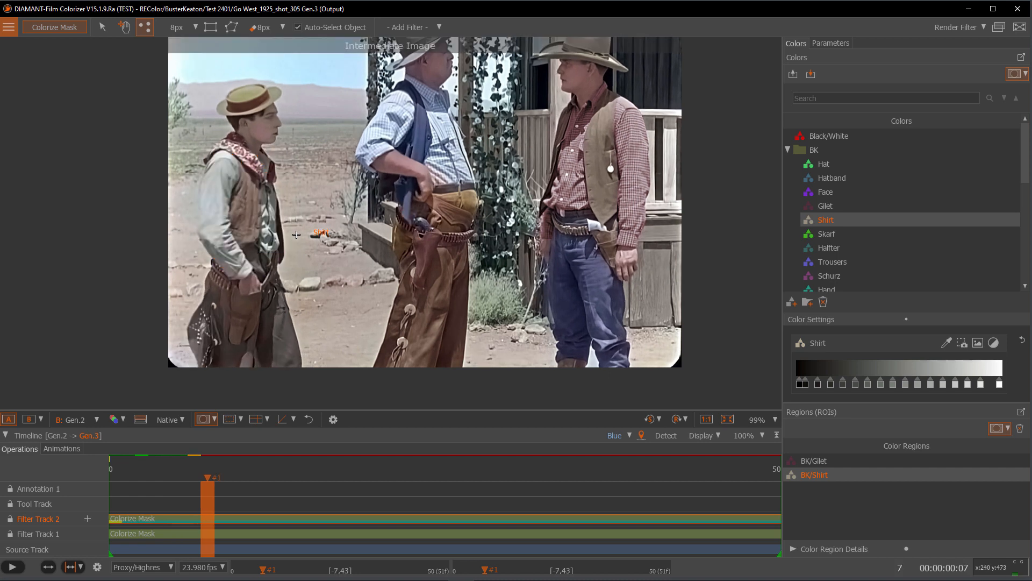
key("Right")
key("Right")
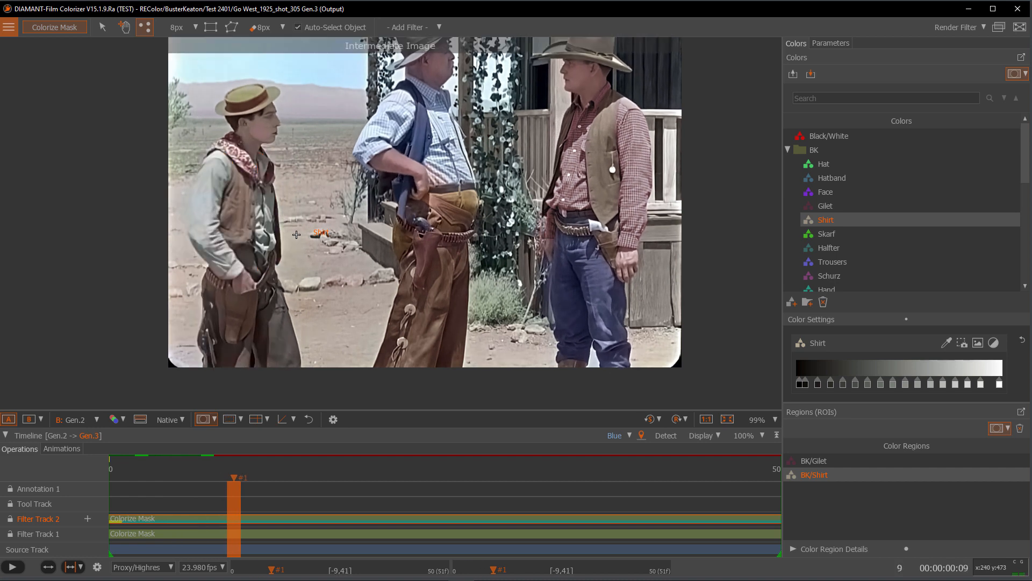
Render the Colorize Mask filter across the whole shot, checking the shirt and vest regions around frames 17 to 20 meanwhile
left_click(970, 28)
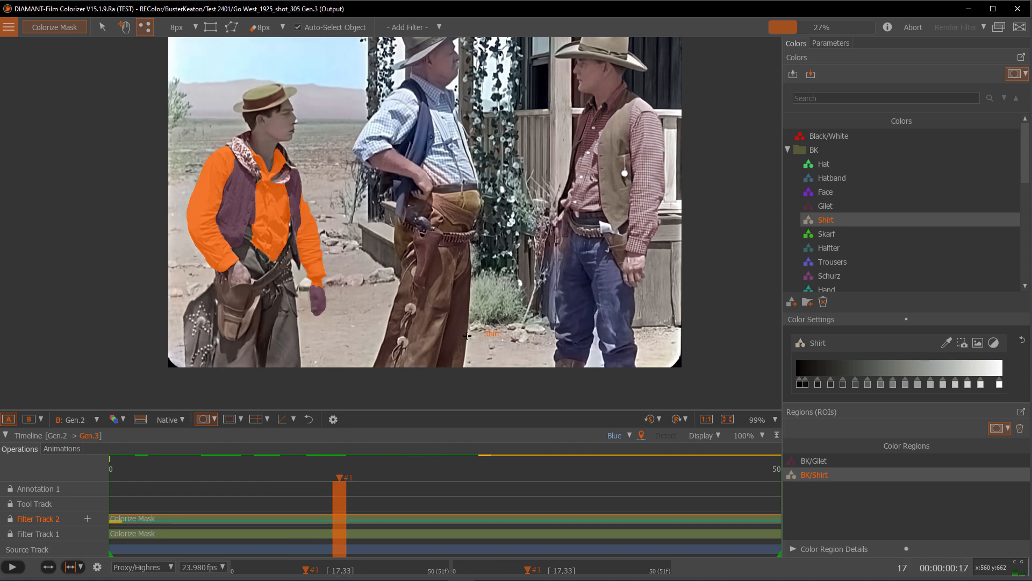
key("Right")
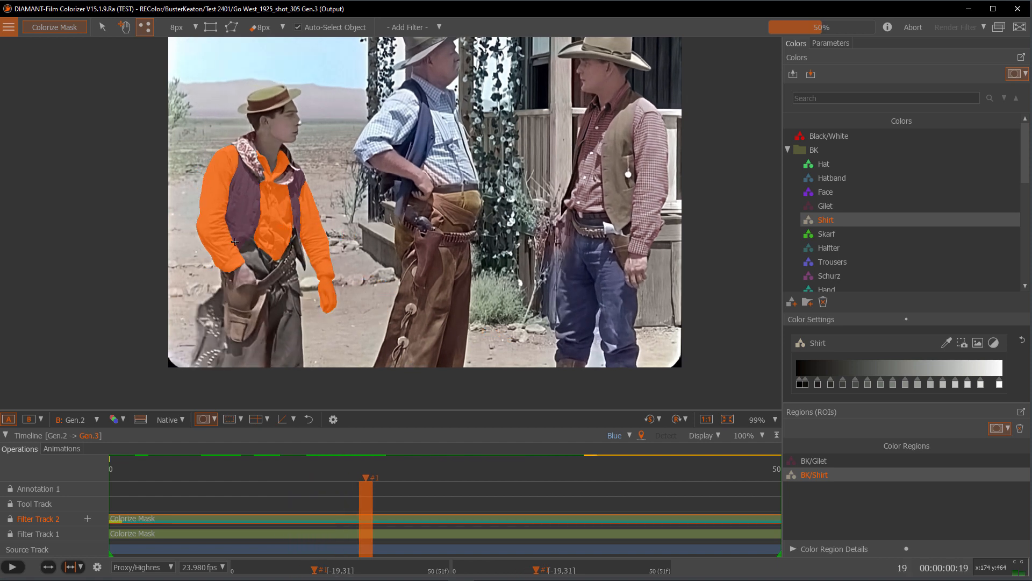
key("Left")
key("Left")
key("Left")
key("Right")
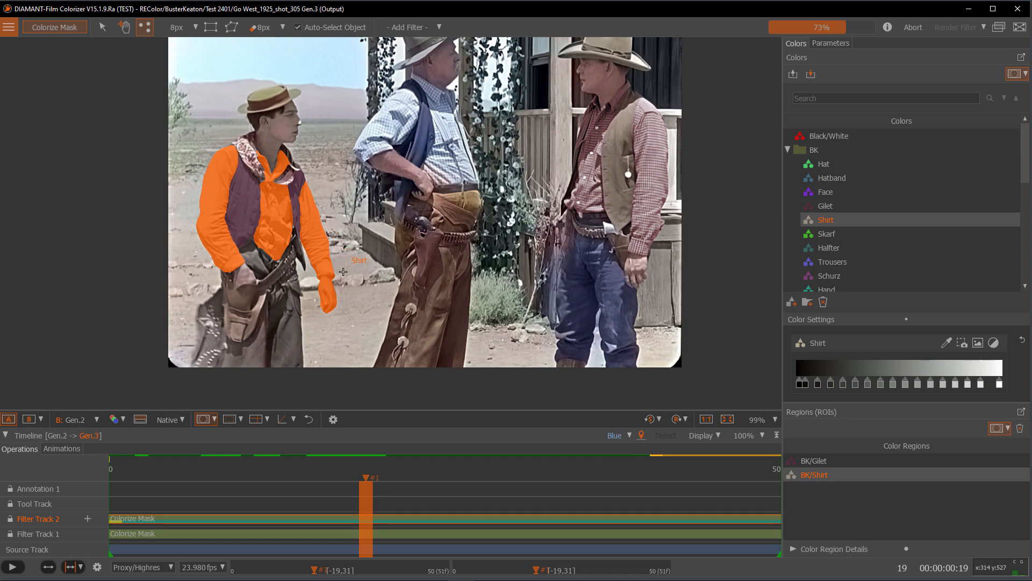
key("Right")
key("Right")
key("Left")
key("Left")
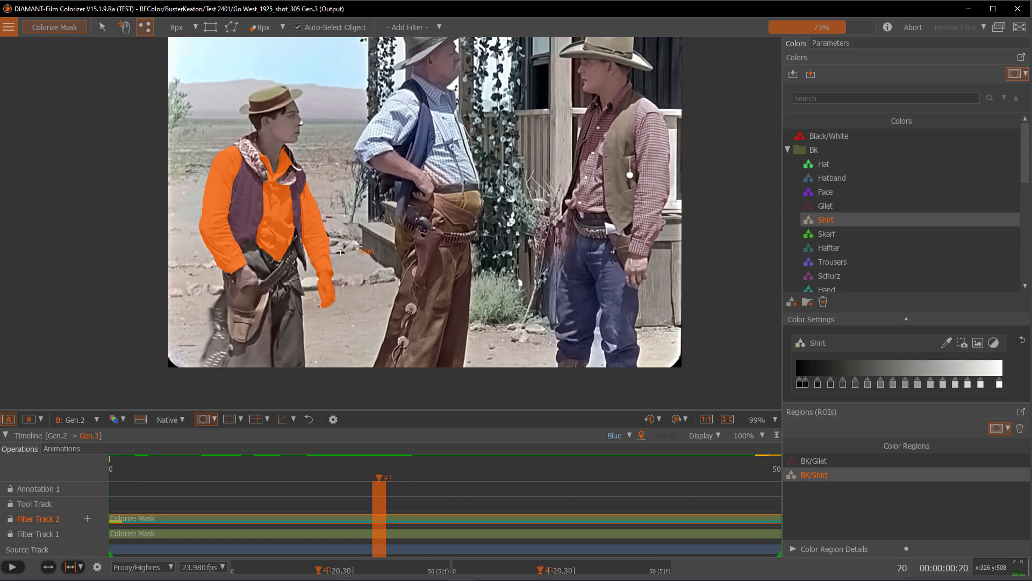
key("m")
key("m")
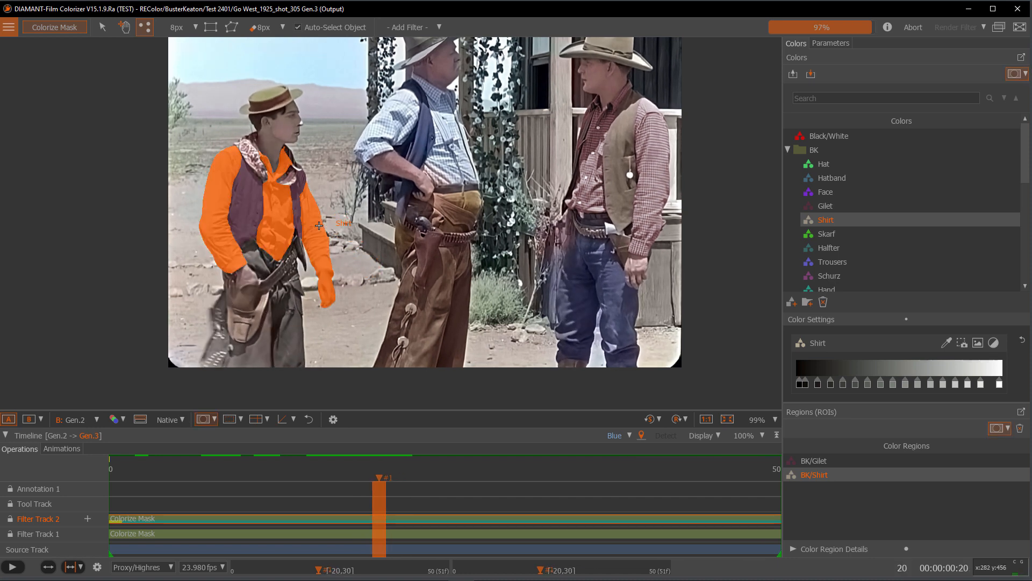
Examine the left cowboy's recolored clothing close up from frame 20 to 26, with the mask hidden and shown
scroll(330, 233, "up", 3)
key("m")
key("Right")
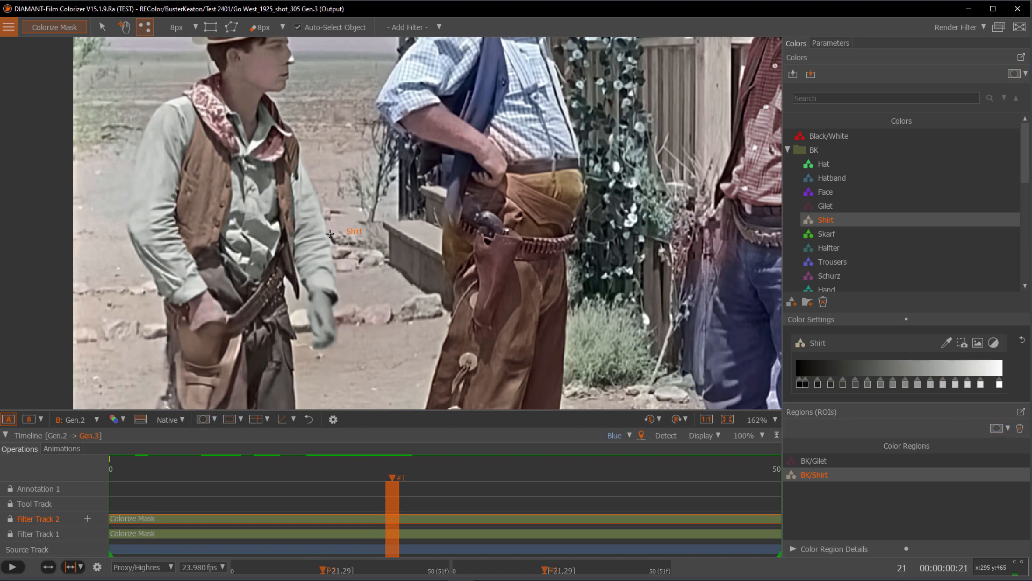
key("m")
key("Right")
key("Right")
key("Right")
key("Right")
key("Right")
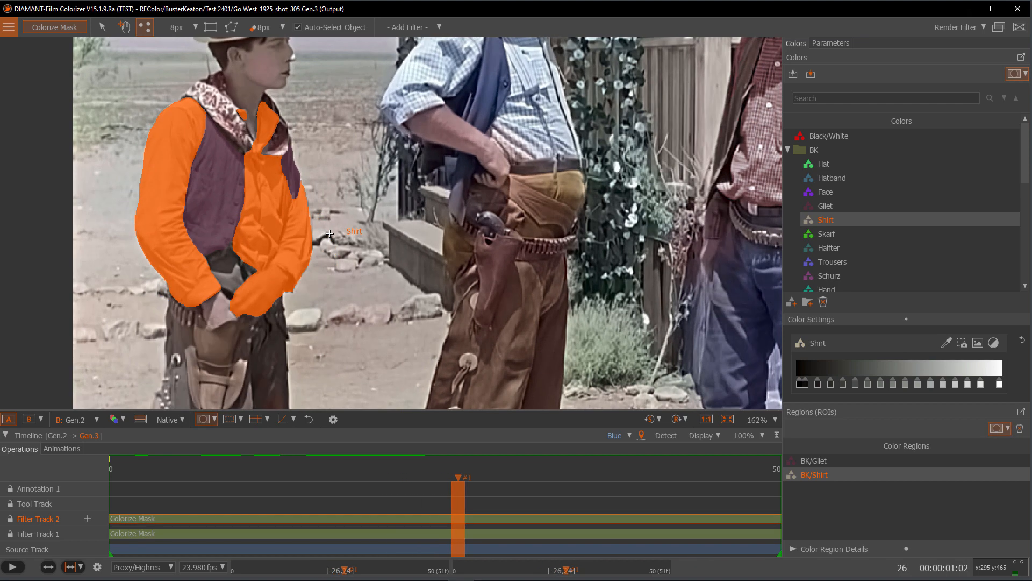
Step back from frame 26 to 17, examining how the Shirt and Gilet regions cover the left cowboy's swinging hand
key("Left")
key("Left")
key("Left")
key("Left")
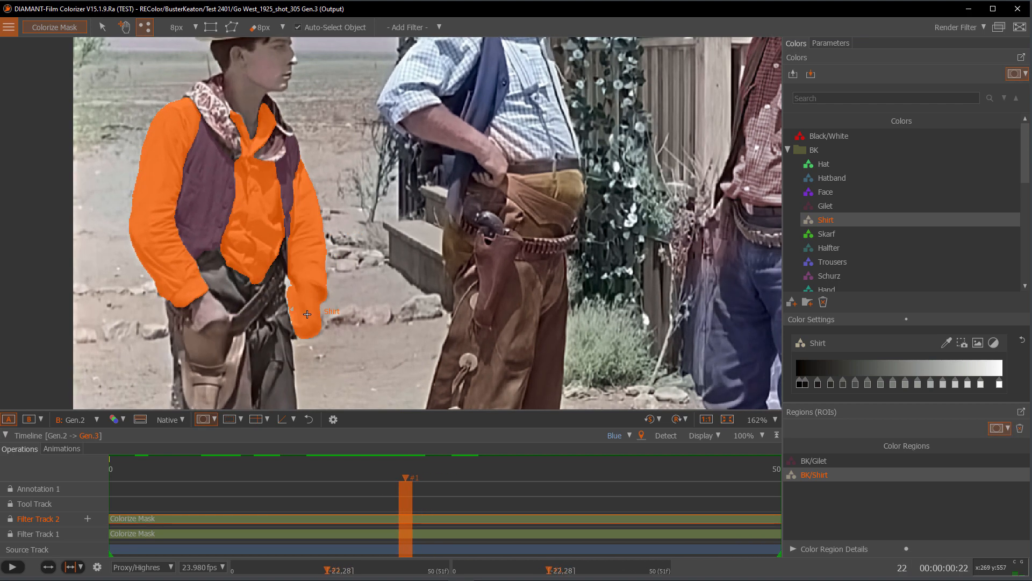
key("Right")
key("Right")
key("Left")
key("Left")
key("Left")
key("Left")
key("Left")
key("Left")
key("Left")
key("Left")
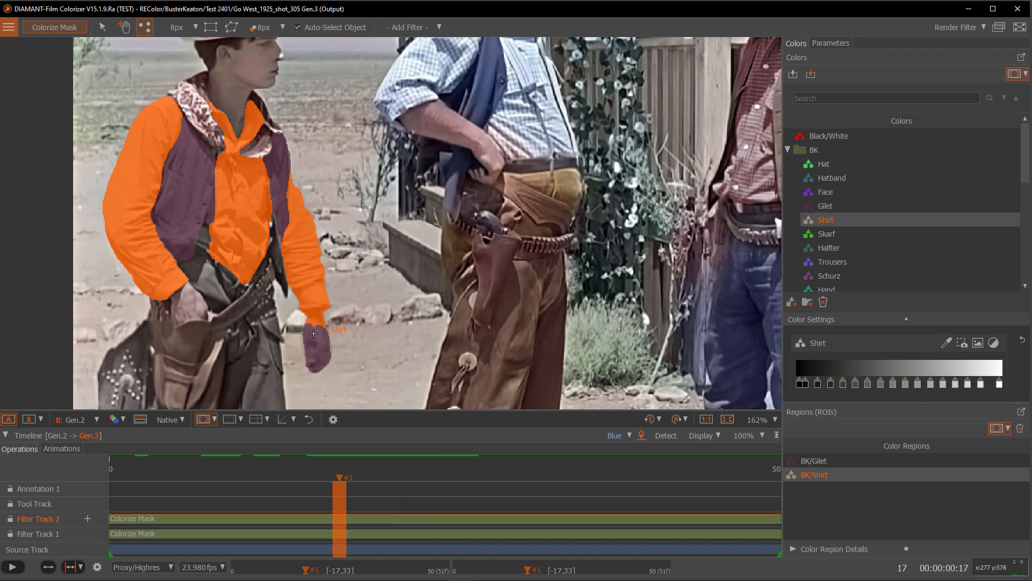
Examine frames 15 to 18 for the Gilet region on the left cowboy's swinging hand, with the mask shown and hidden
key("Right")
key("Left")
key("Left")
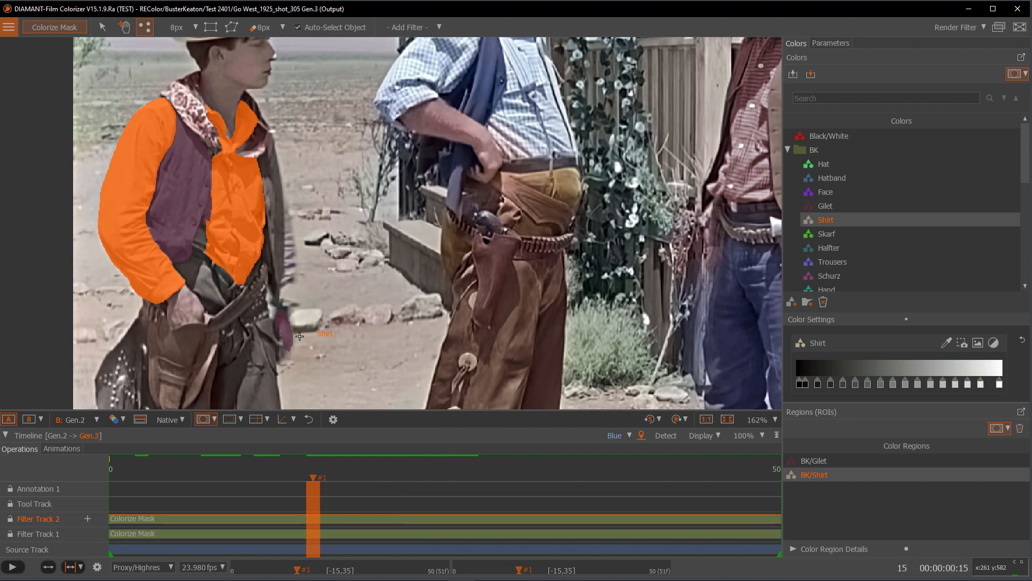
key("Right")
key("Right")
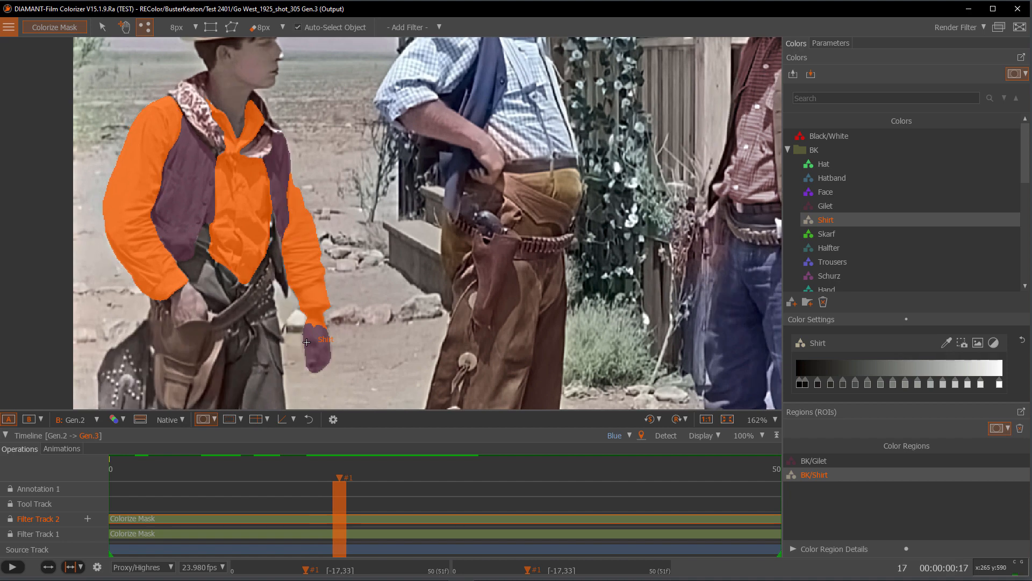
key("Right")
key("Left")
key("m")
key("m")
key("m")
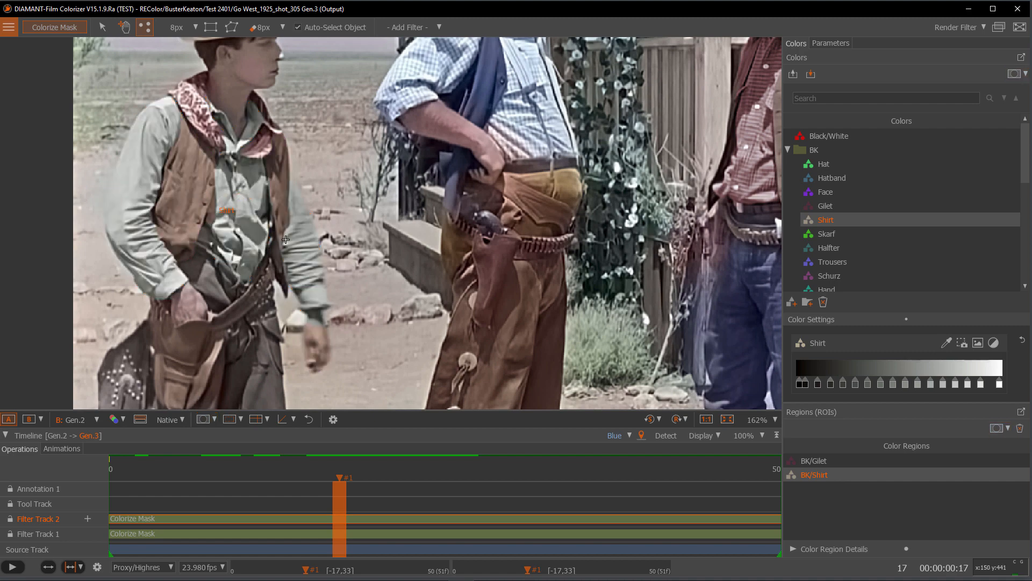
key("m")
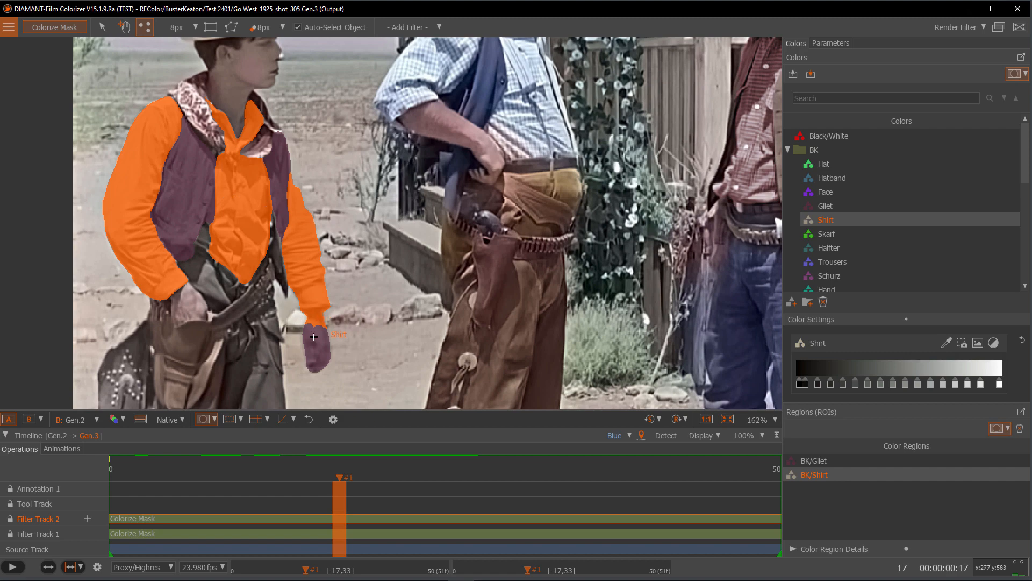
key("m")
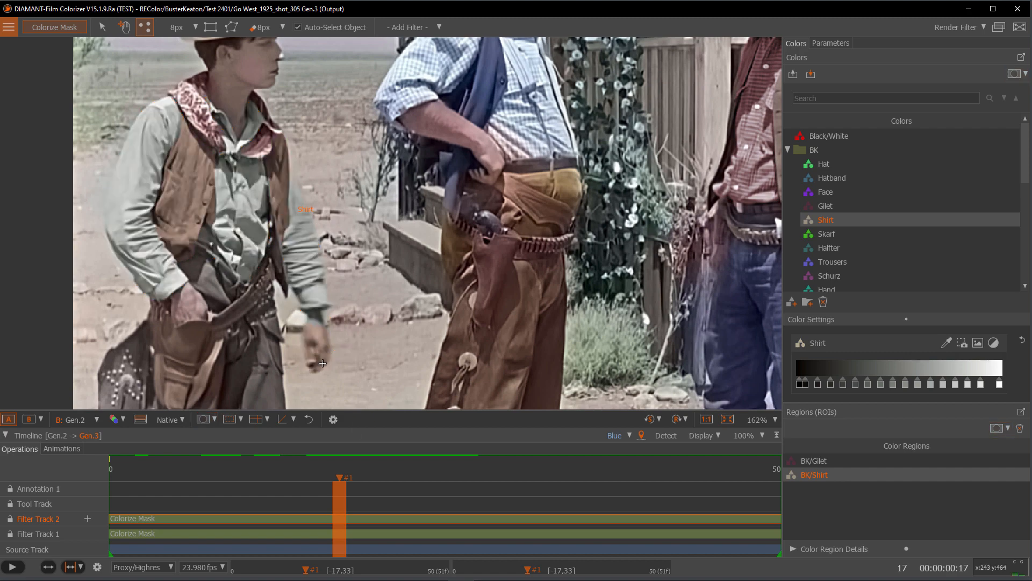
key("m")
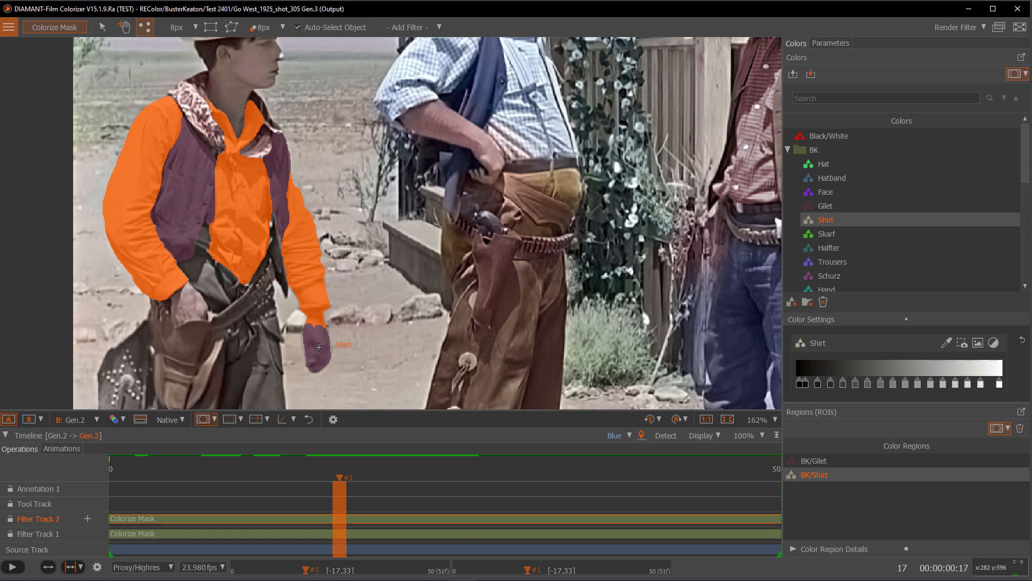
Remove the Gilet region from the left cowboy's hand at frame 17 and re-render the Colorize Mask filter
left_click(318, 347)
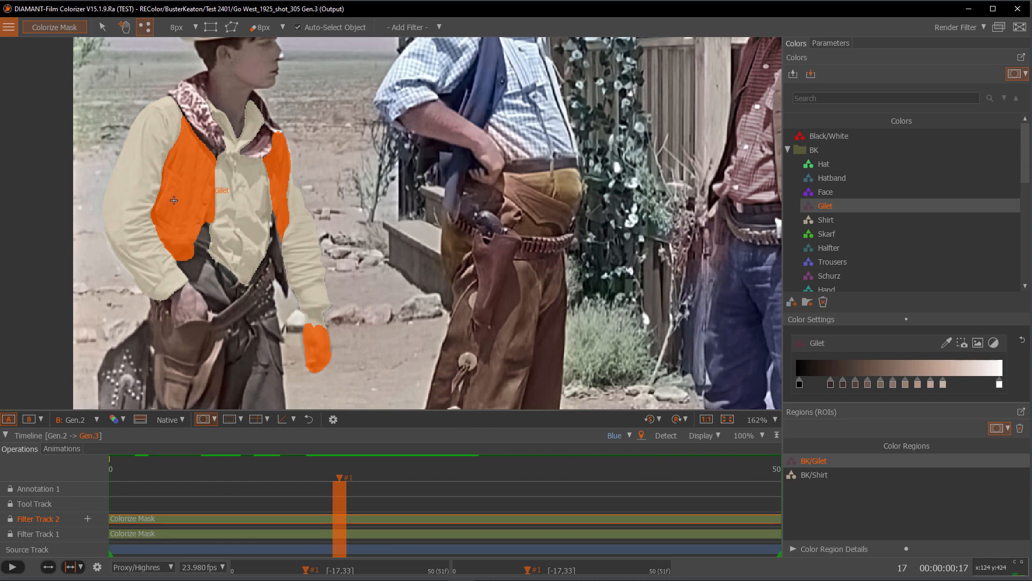
right_click(318, 347)
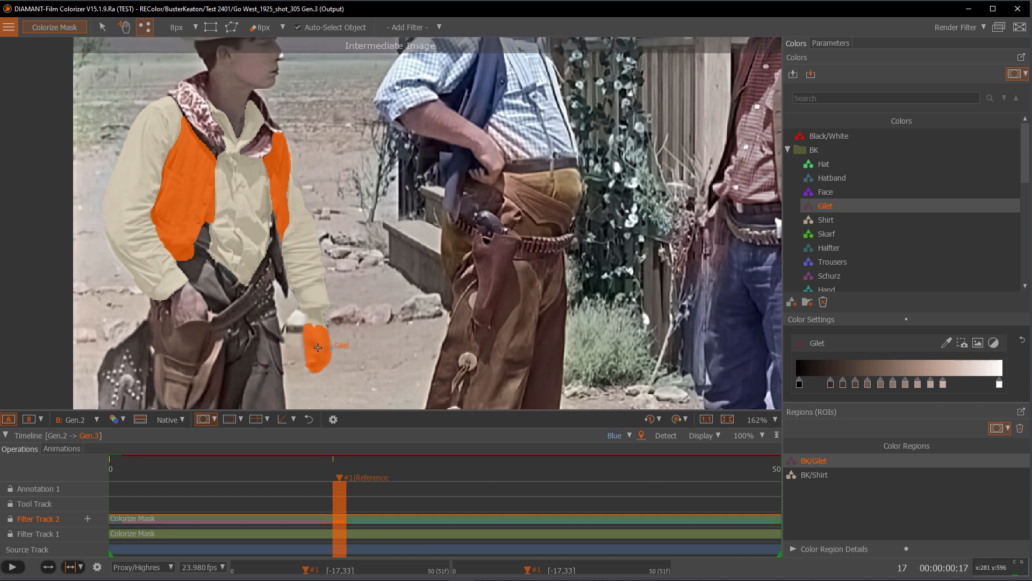
right_click(316, 368)
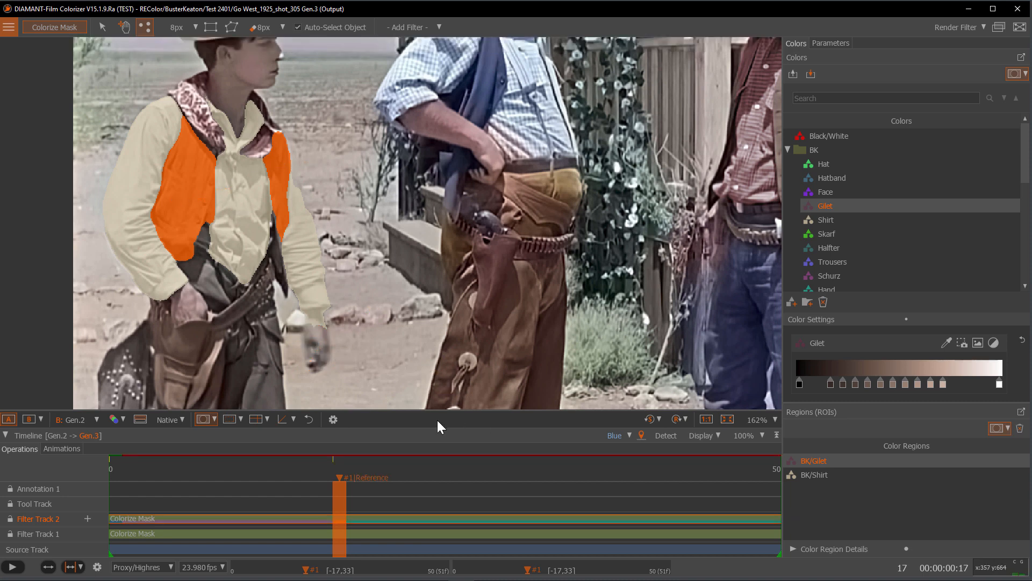
left_click(962, 27)
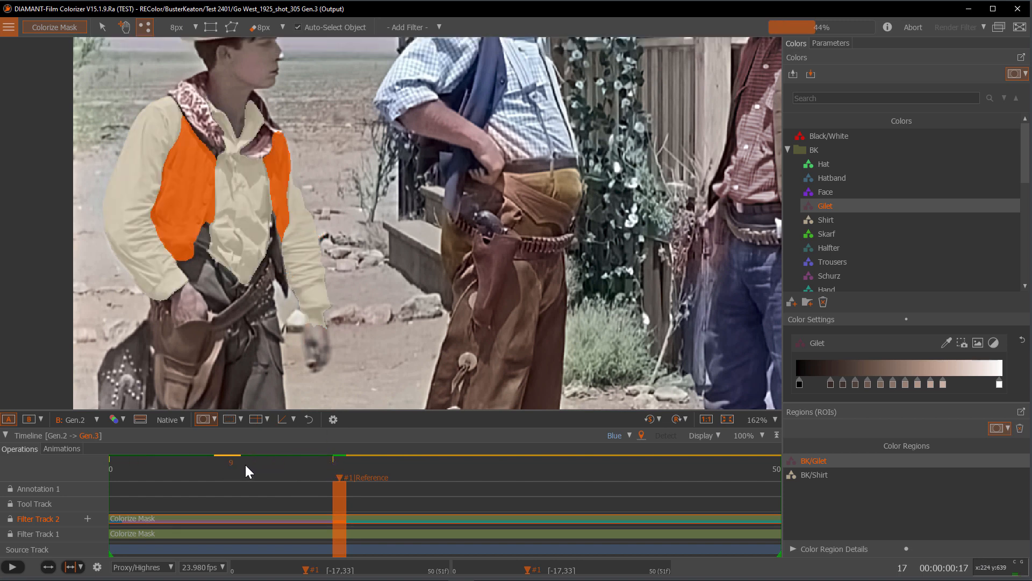
Remove the Shirt region from the left cowboy's hand at frame 23 and render the filter again
key("Left")
key("Left")
key("Left")
key("Left")
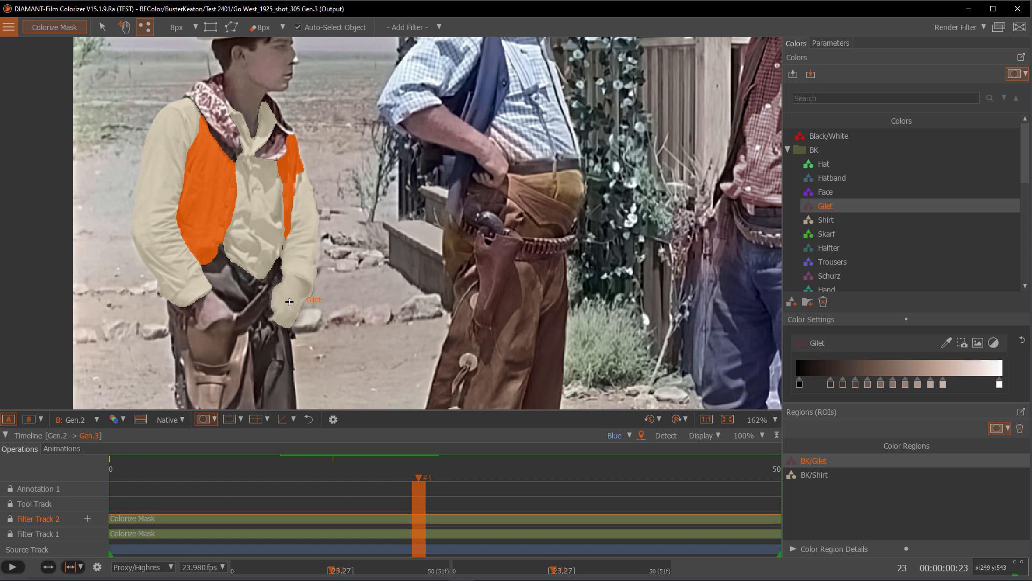
left_click(289, 303)
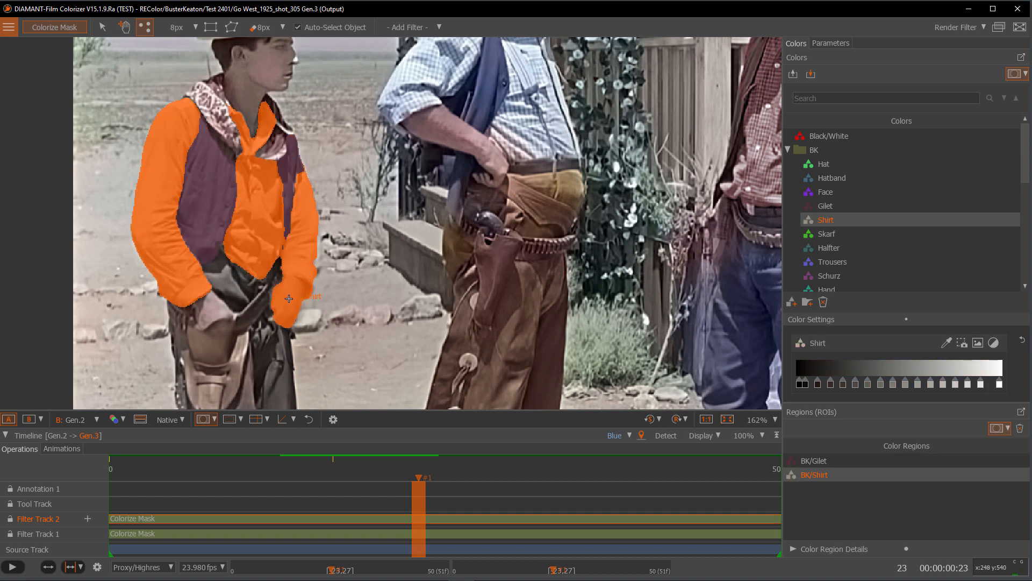
right_click(289, 299)
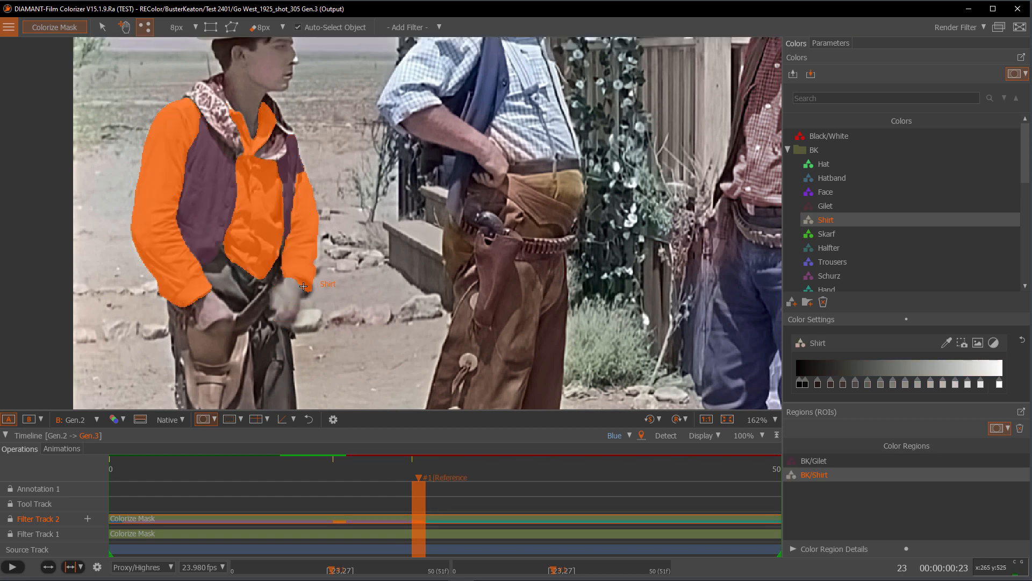
right_click(294, 278)
left_click(957, 28)
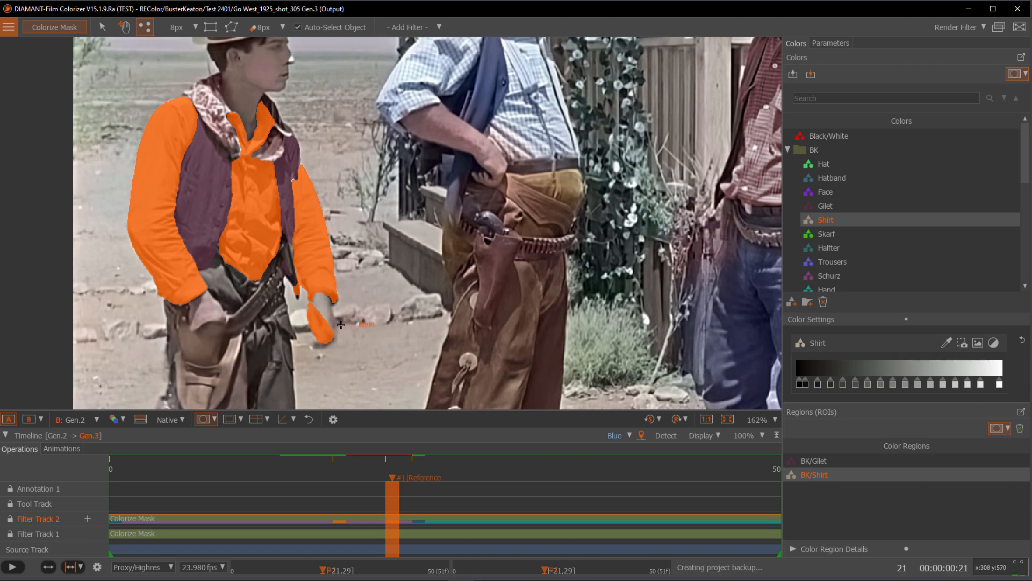
Erase the Shirt region covering the left cowboy's swinging hand at frame 21 and re-render the mask
right_click(319, 332)
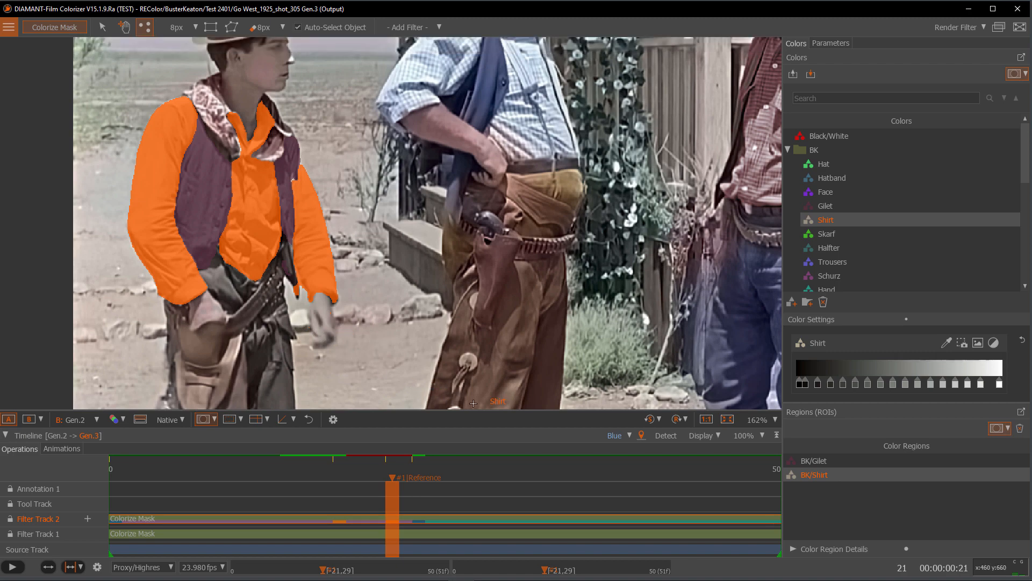
key("Right")
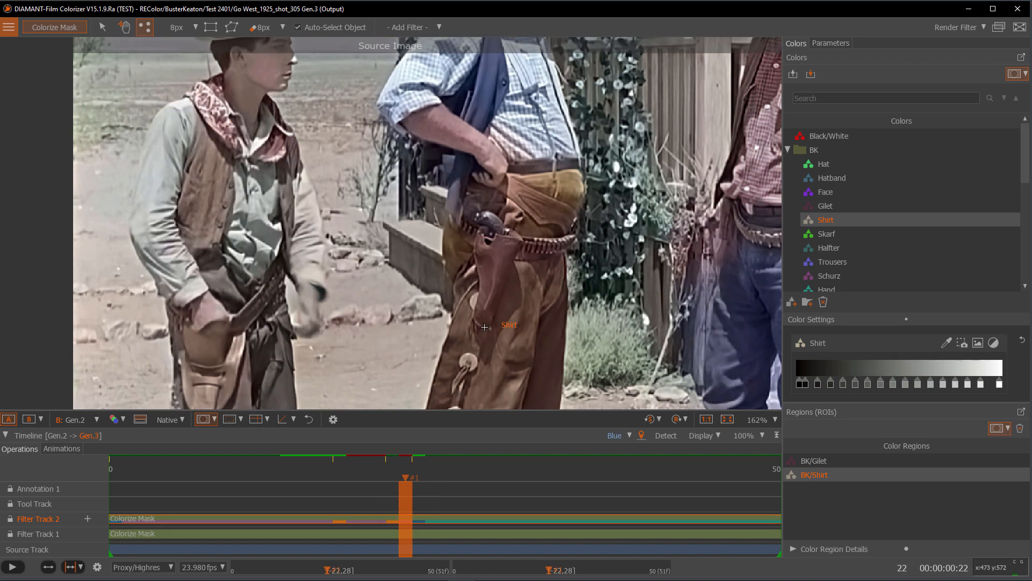
key("Right")
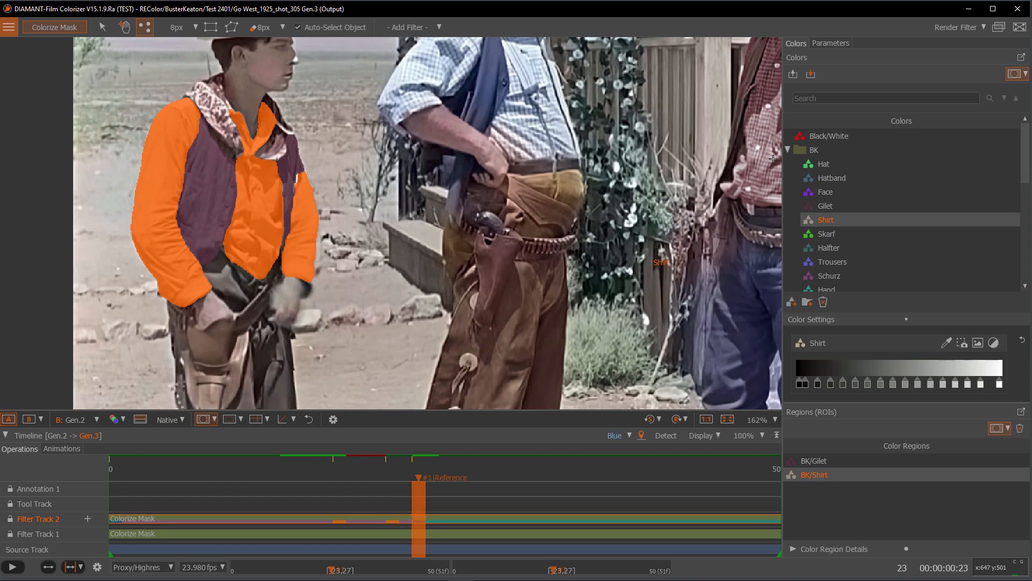
left_click(963, 27)
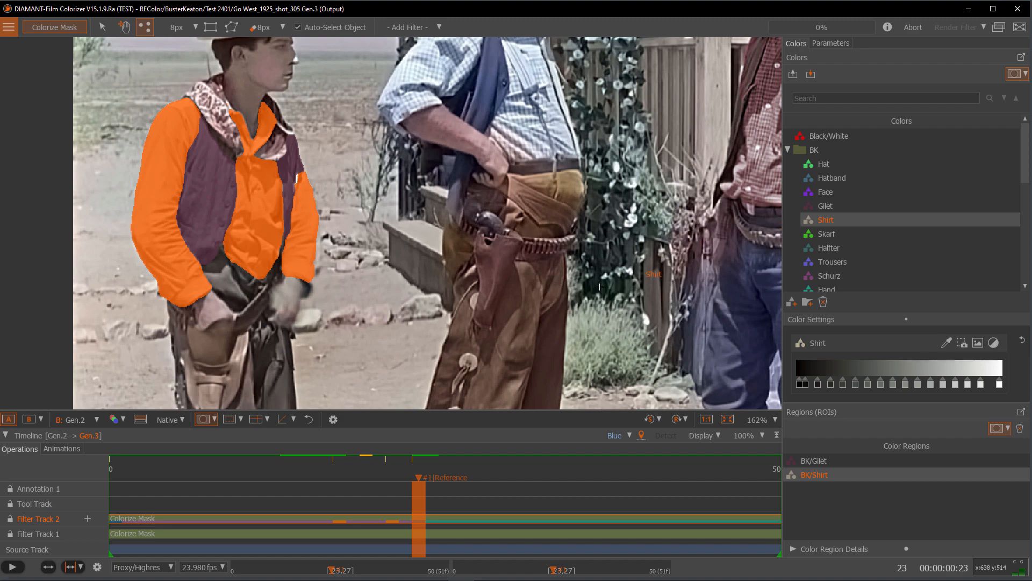
Check the frames up to 40, remove the Shirt region from the left cowboy's lowered hand there, and re-render the filter
scroll(508, 296, "down", 4)
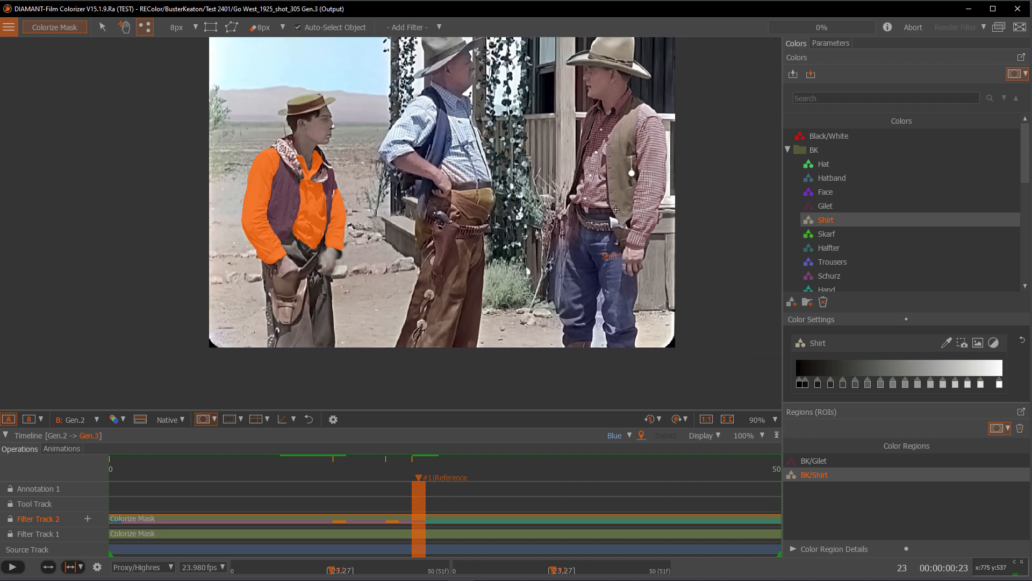
key("Right")
key("Right")
key("Right")
key("Right")
key("Right")
key("Right")
key("Right")
key("Right")
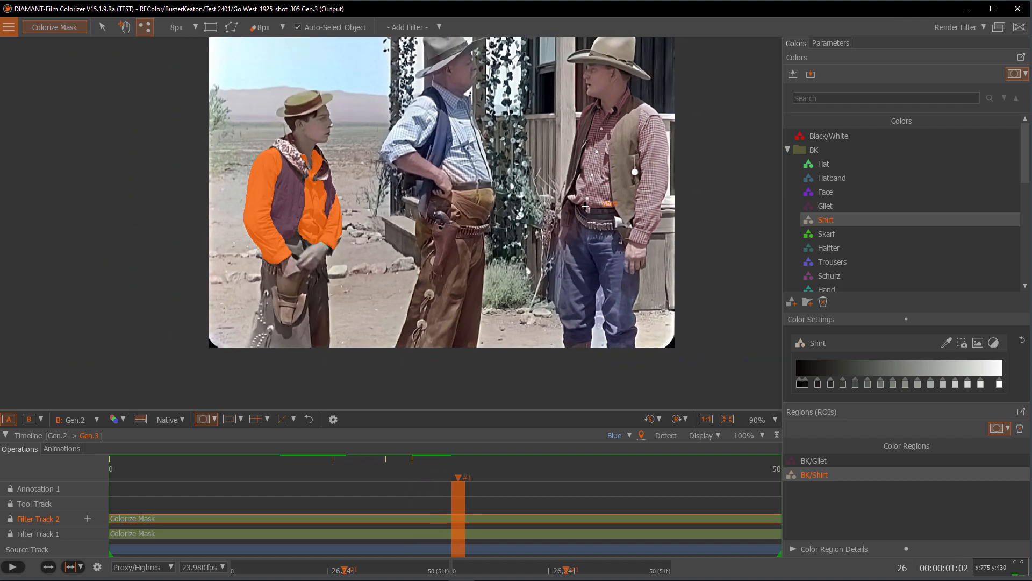
key("Right")
key("Right")
key("Right")
key("Right")
key("Right")
key("Right")
key("Right")
key("Right")
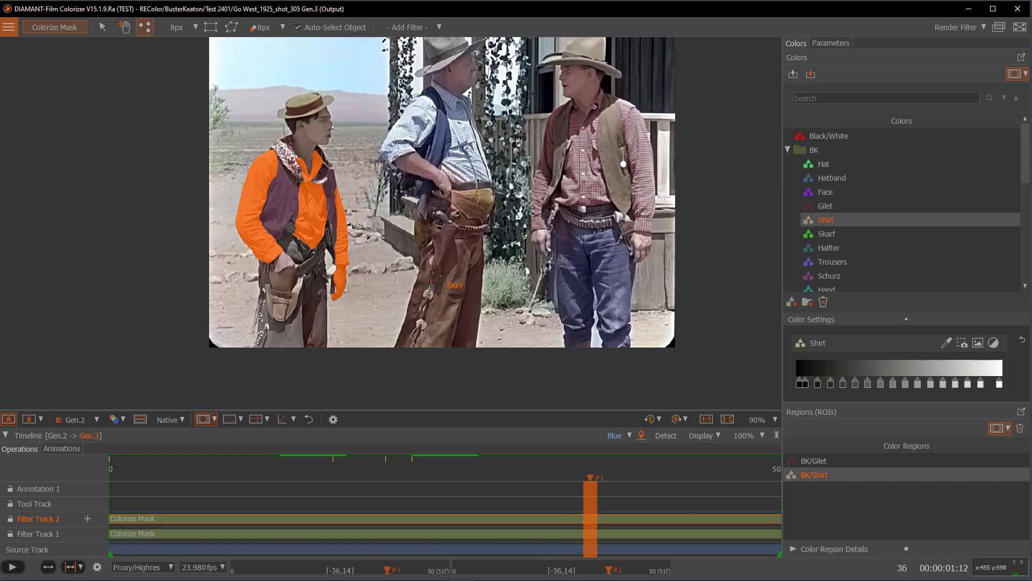
key("Right")
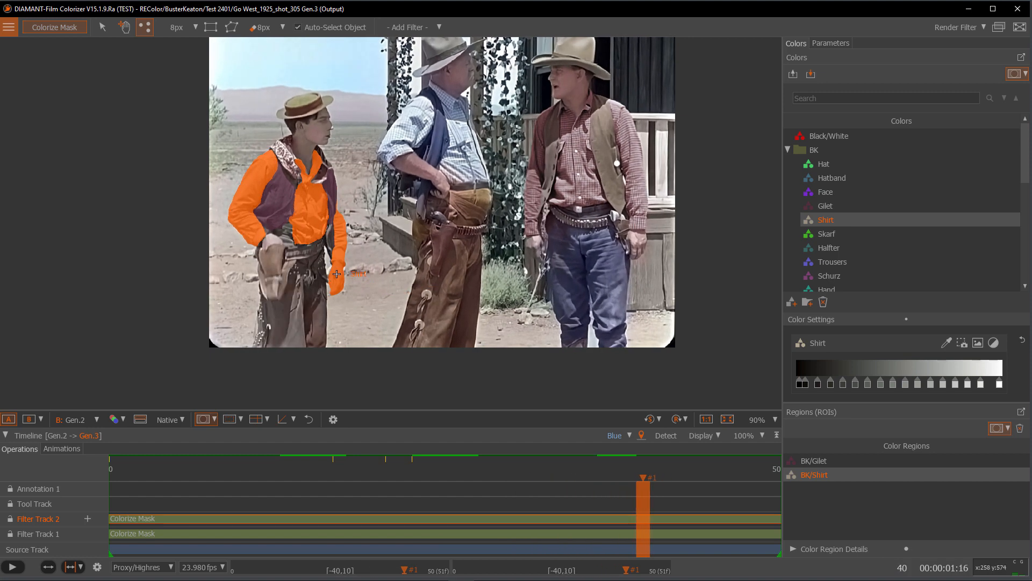
right_click(339, 274)
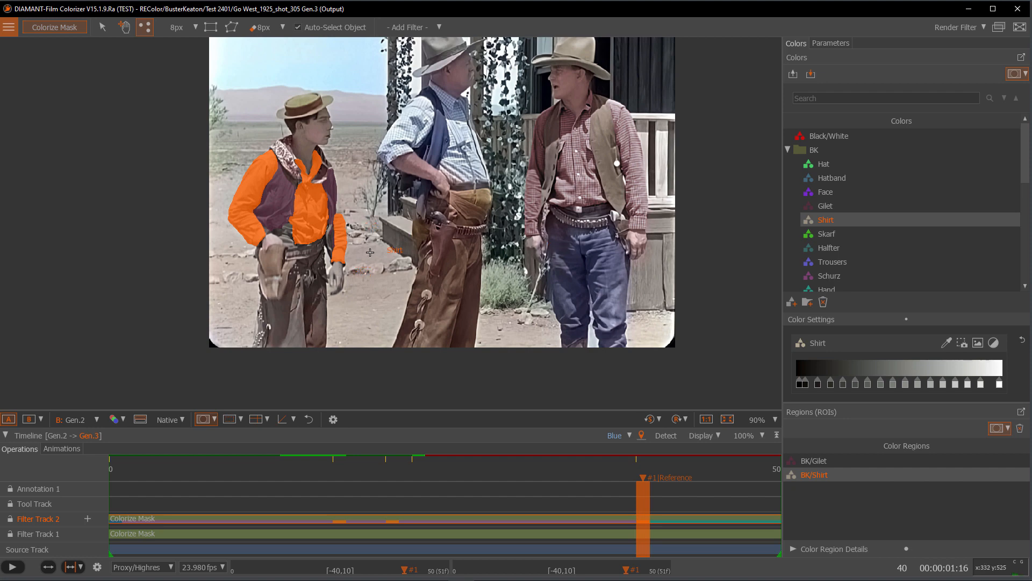
left_click(956, 27)
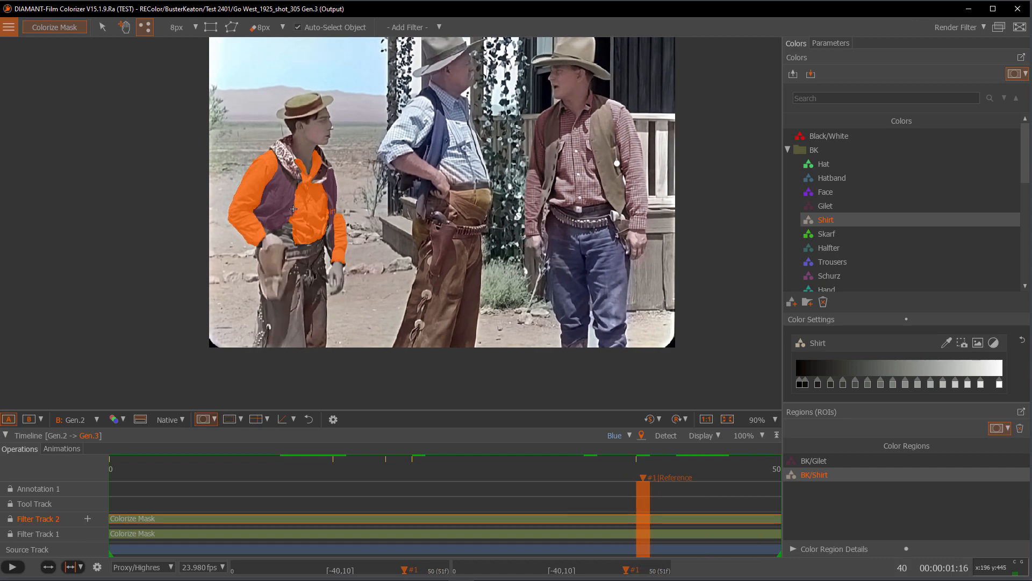
Examine the left cowboy's shirt and vest close up from frame 40 to 46, with the mask shown and hidden
scroll(343, 219, "up", 5)
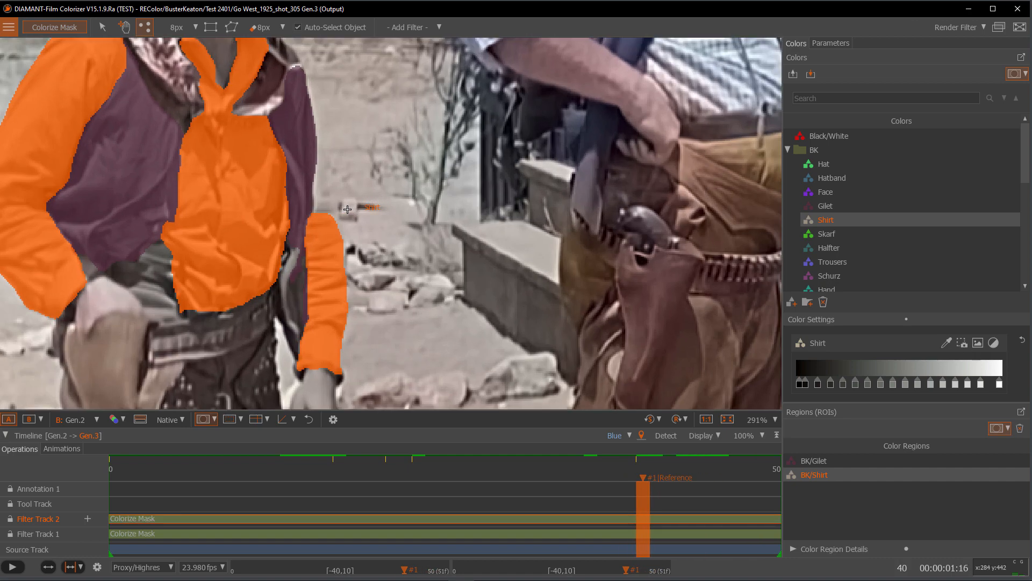
key("m")
key("Right")
key("Right")
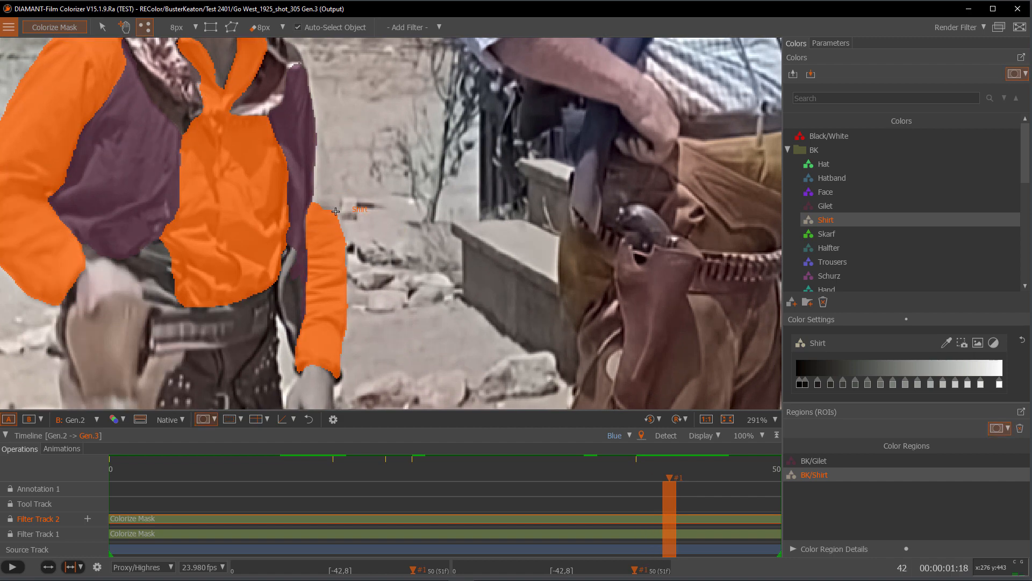
key("Right")
key("Right")
key("m")
key("Right")
key("Right")
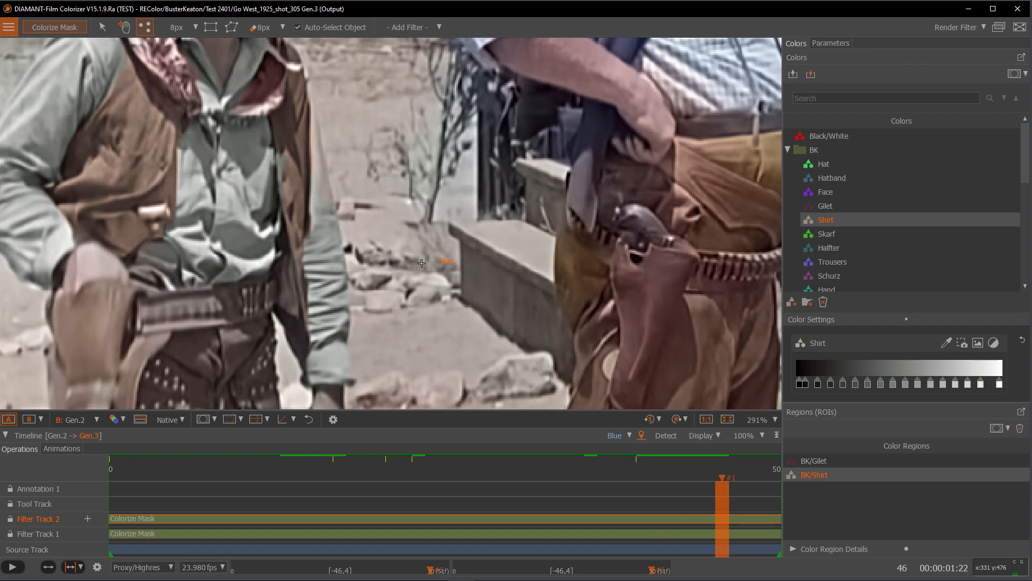
Play the whole shot with the mask hidden, reviewing the left cowboy's corrected clothing colors
scroll(424, 255, "down", 2)
scroll(424, 255, "down", 1)
key("j")
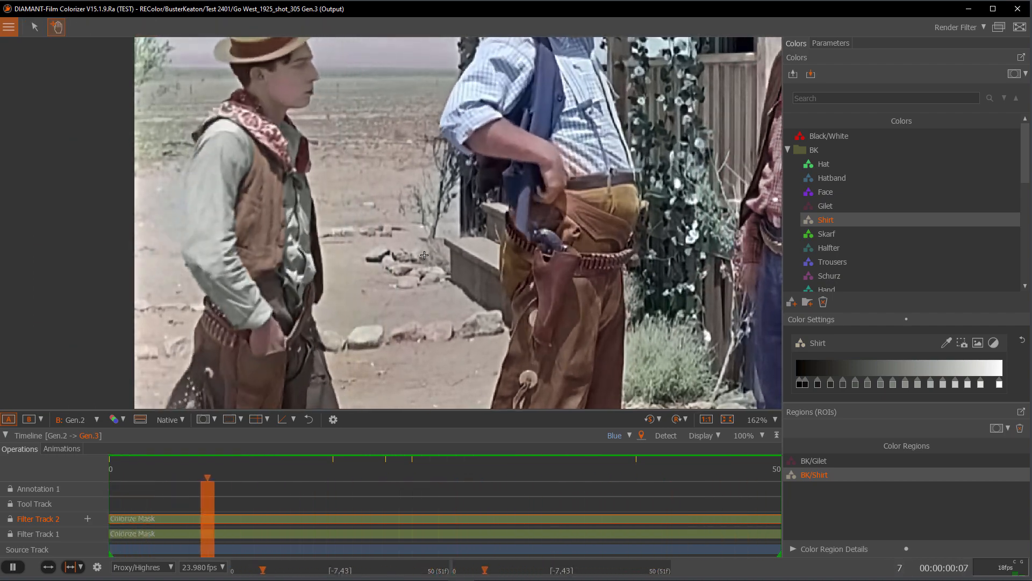
scroll(424, 255, "down", 1)
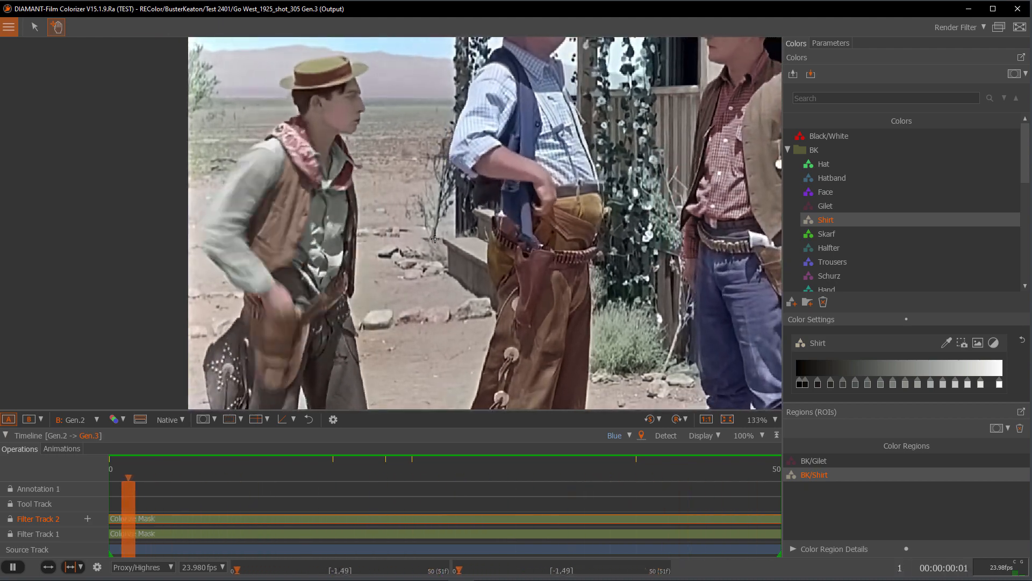
scroll(435, 239, "down", 1)
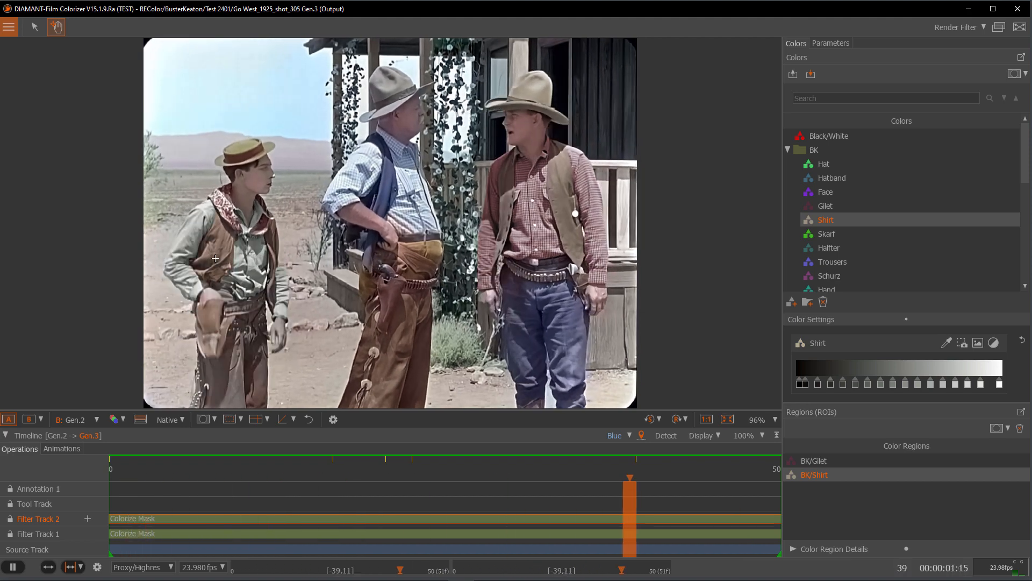
key("space")
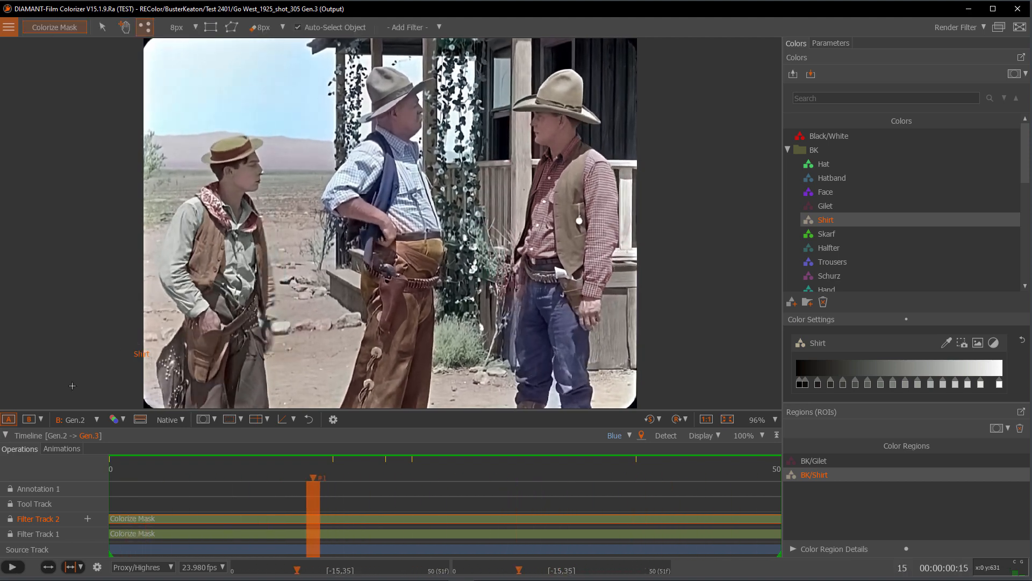
Compare the Gen.2 source and Gen.3 output in a horizontal side-by-side view while playing the shot
left_click(42, 418)
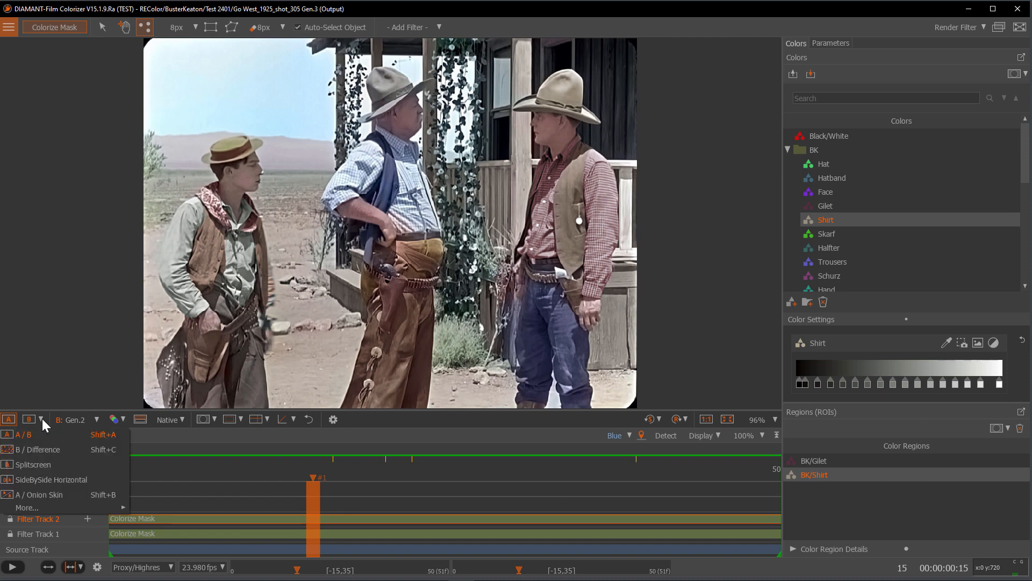
left_click(40, 477)
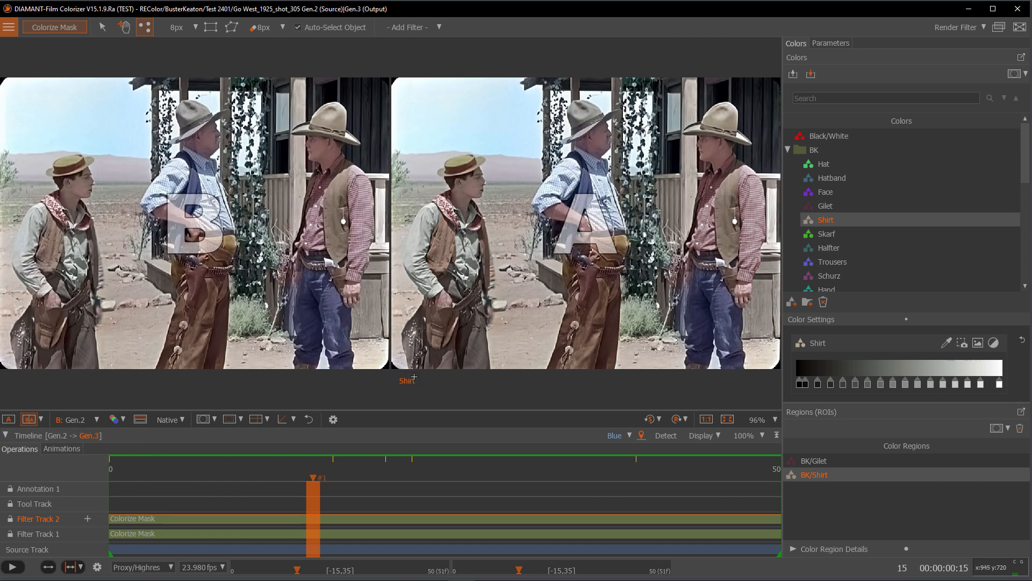
key("space")
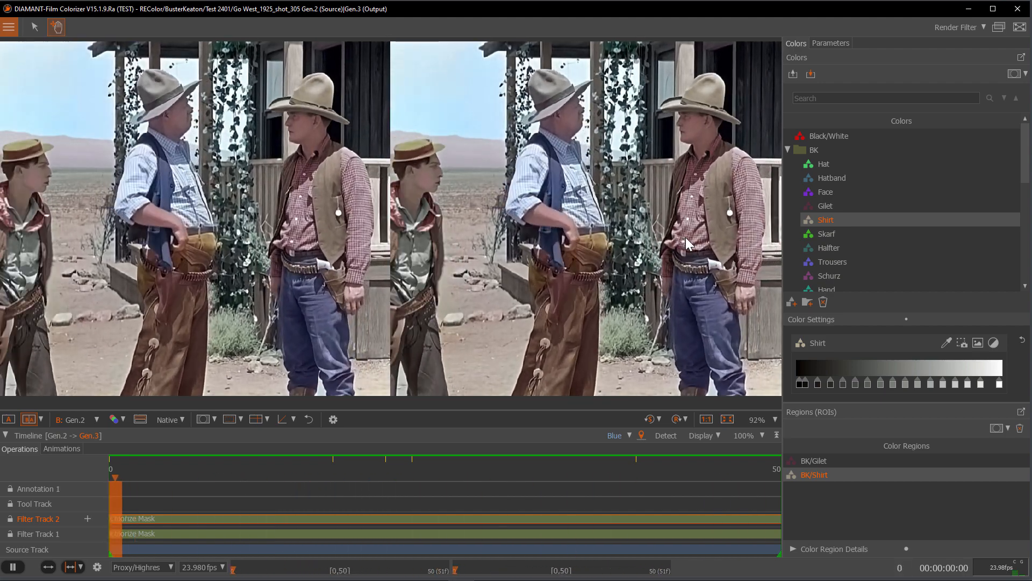
key("space")
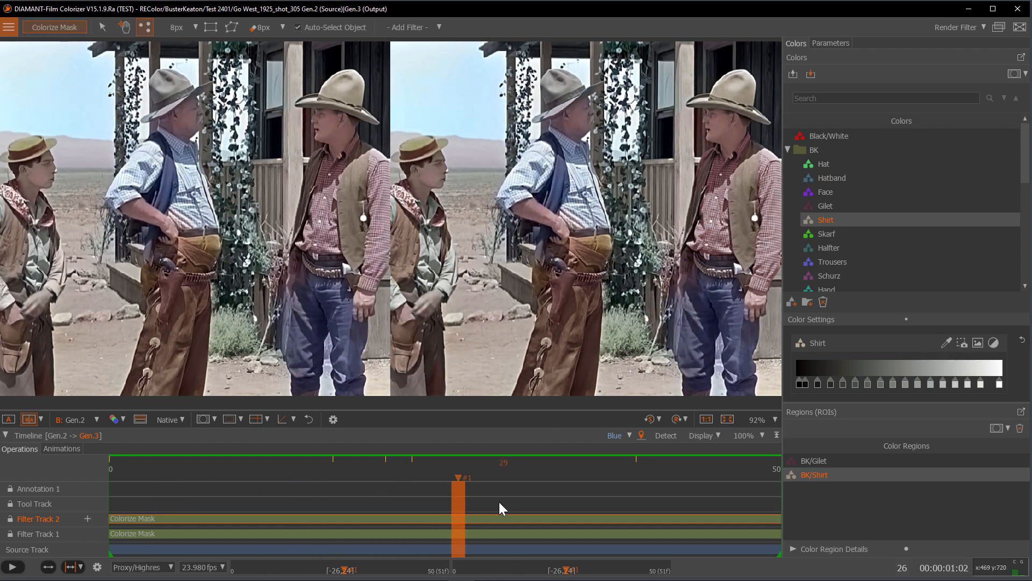
Show the color region masks, fit the frame to the viewer, and return from side-by-side comparison to the single Gen.3 output view
key("m")
key("f")
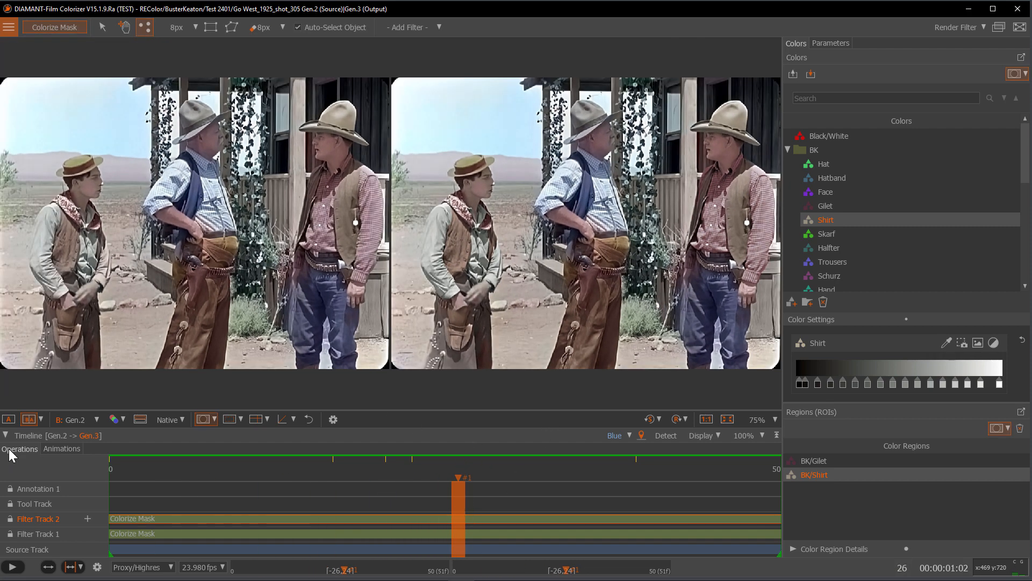
left_click(9, 420)
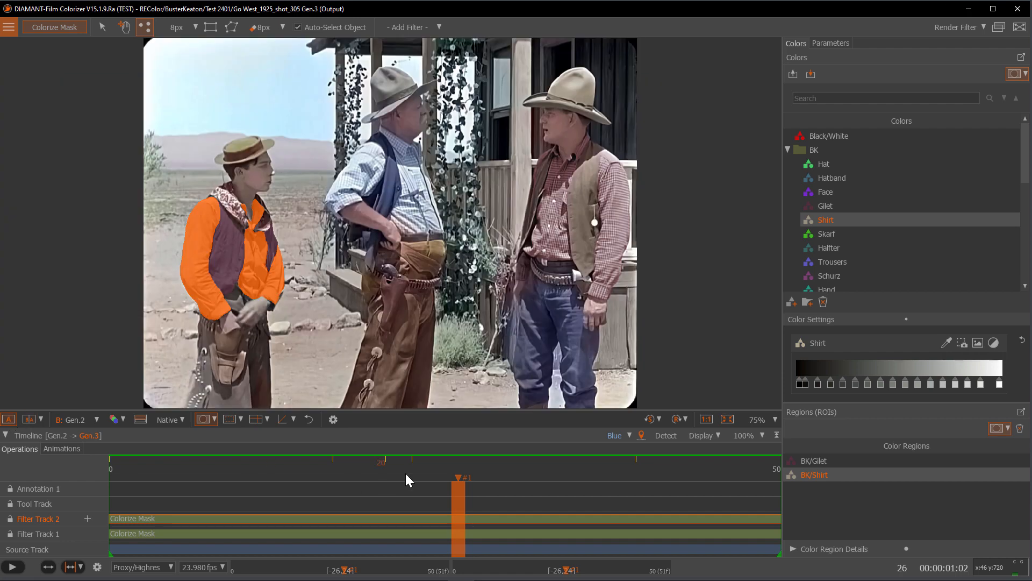
Examine the right cowboy's shirt mask on Filter Track 1, moving to frame 31, and return to the Colorize Mask on Filter Track 2
left_click(475, 533)
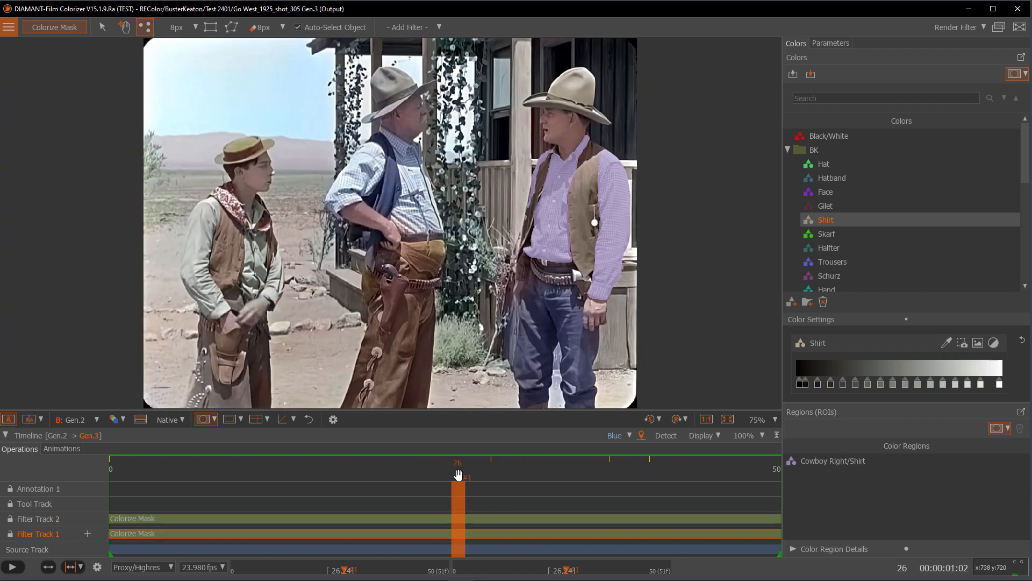
left_click_drag(459, 477, 527, 483)
left_click(499, 519)
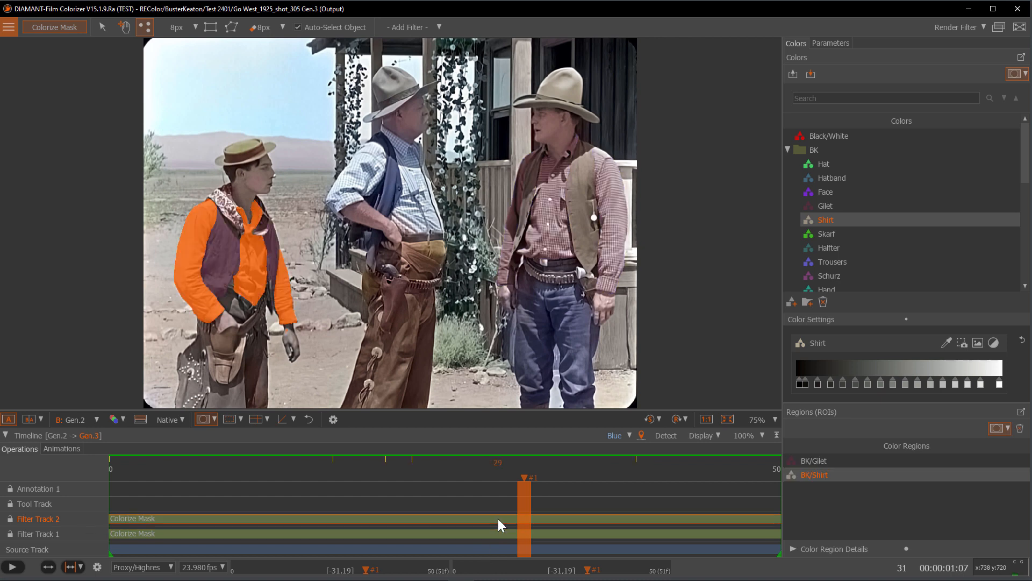
Highlight the BK/Gilet and BK/Shirt regions alternately at frame 31 to examine the left cowboy's vest and shirt masks
left_click(814, 460)
left_click(819, 475)
left_click(817, 462)
left_click(818, 475)
left_click(815, 463)
left_click(815, 475)
left_click(815, 463)
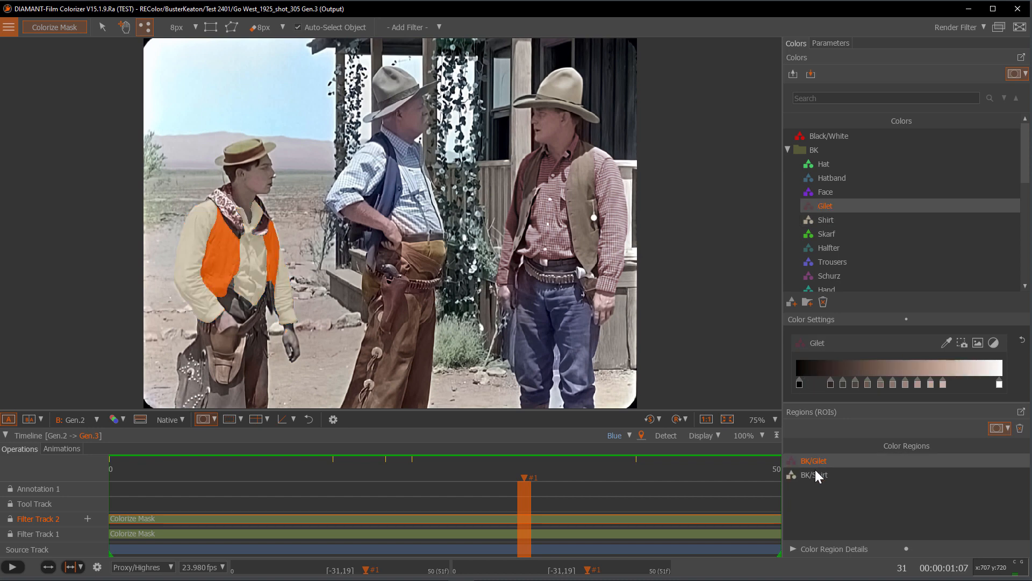
left_click(816, 471)
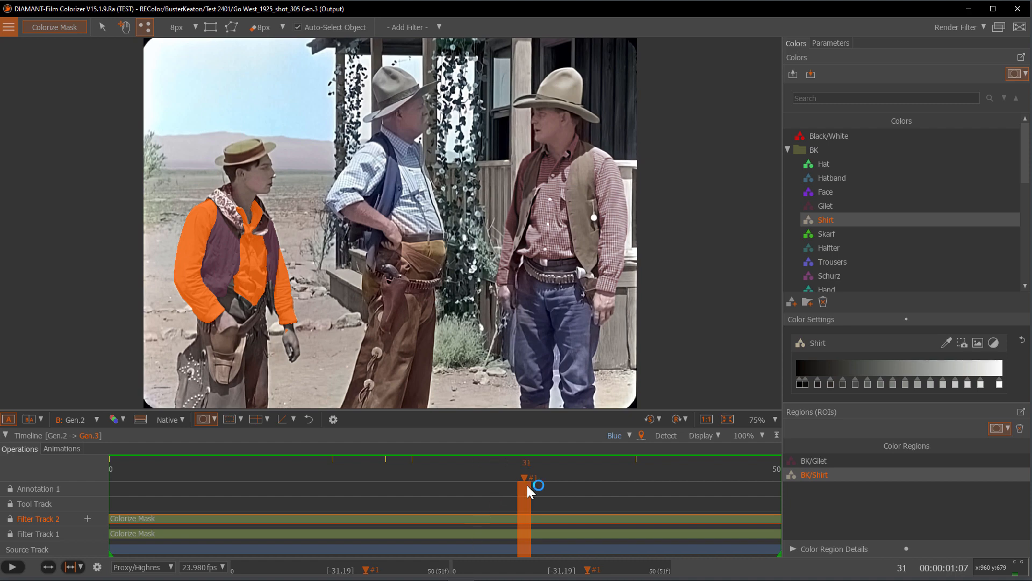
Go back to reference frame 21 and look over the filters that can be added to Filter Track 2, without adding one
left_click_drag(524, 475, 386, 489)
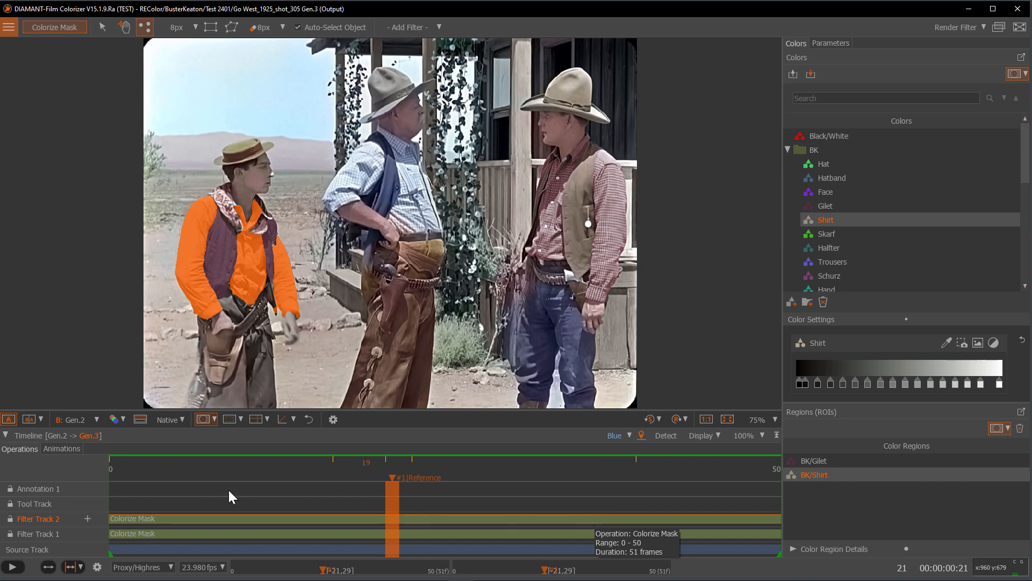
left_click(87, 518)
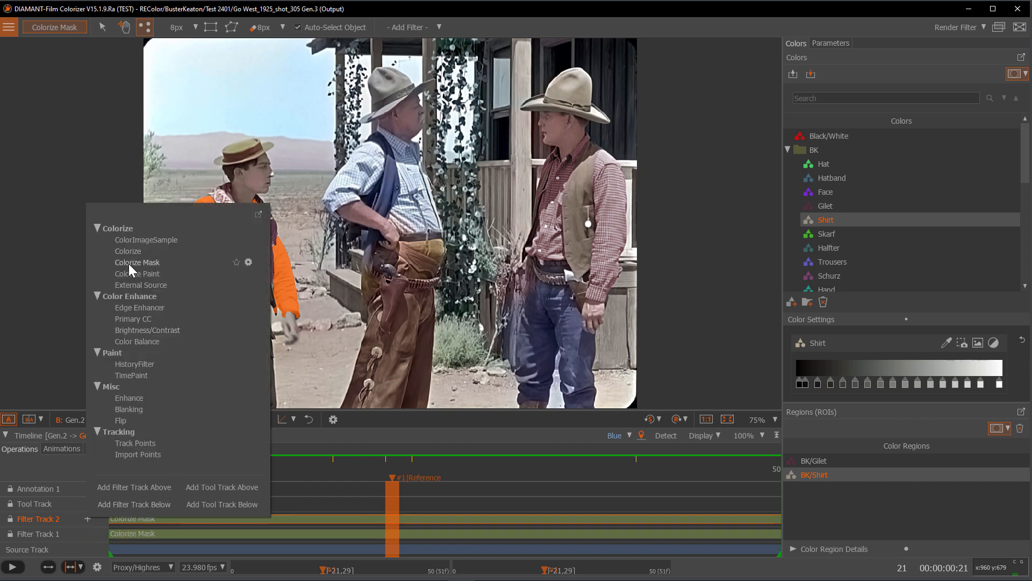
left_click(401, 10)
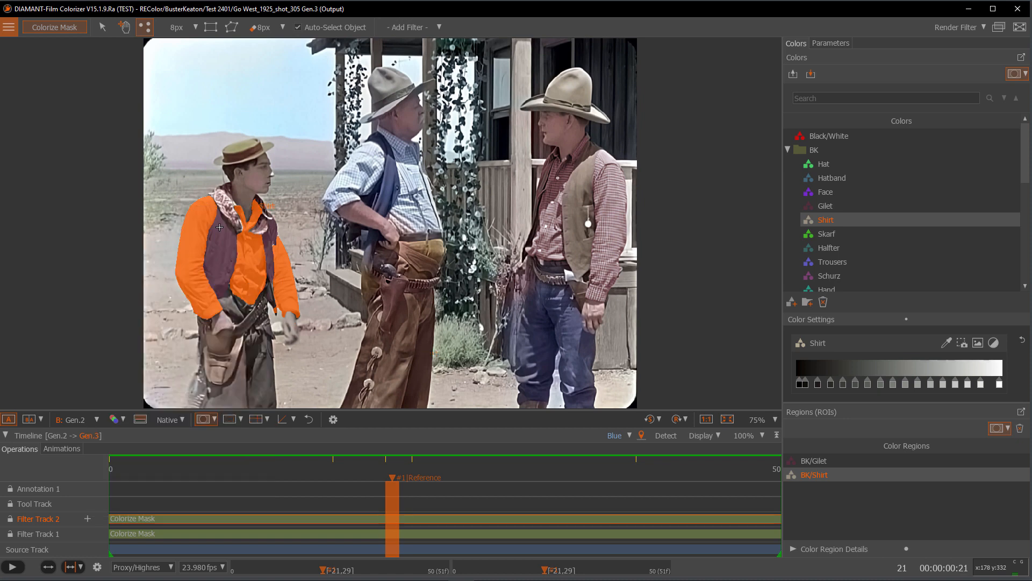